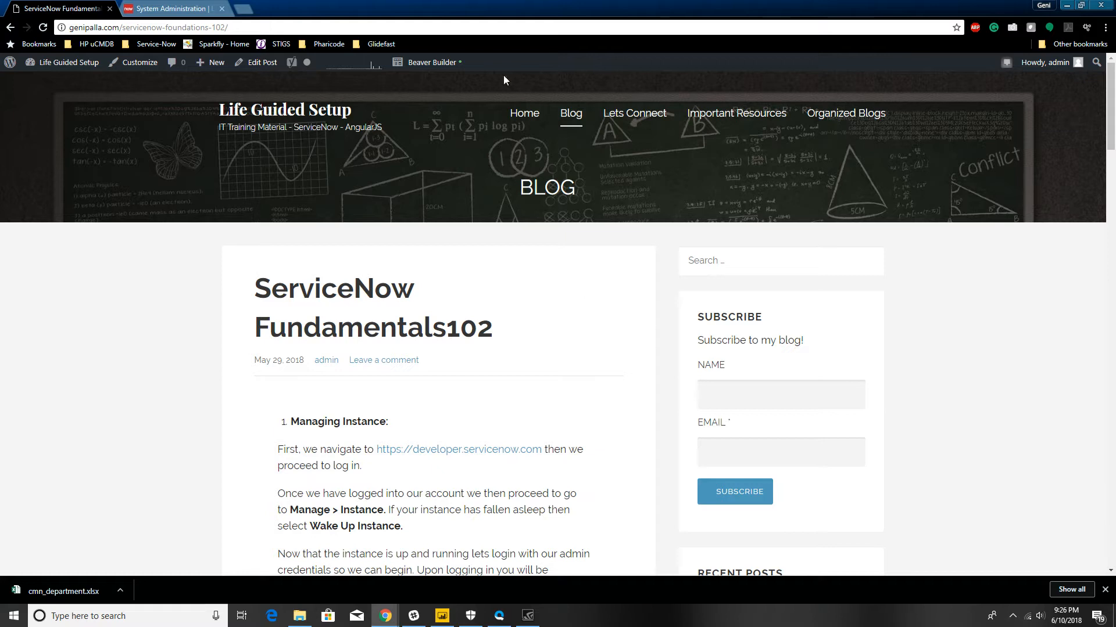
Step: Read the ServiceNow Fundamentals102 post from Managing Instance through the Filter Navigator, All Applications and Favorites sections
{"action": "scroll", "coordinate": [560, 379], "scroll_direction": "down", "scroll_amount": 2}
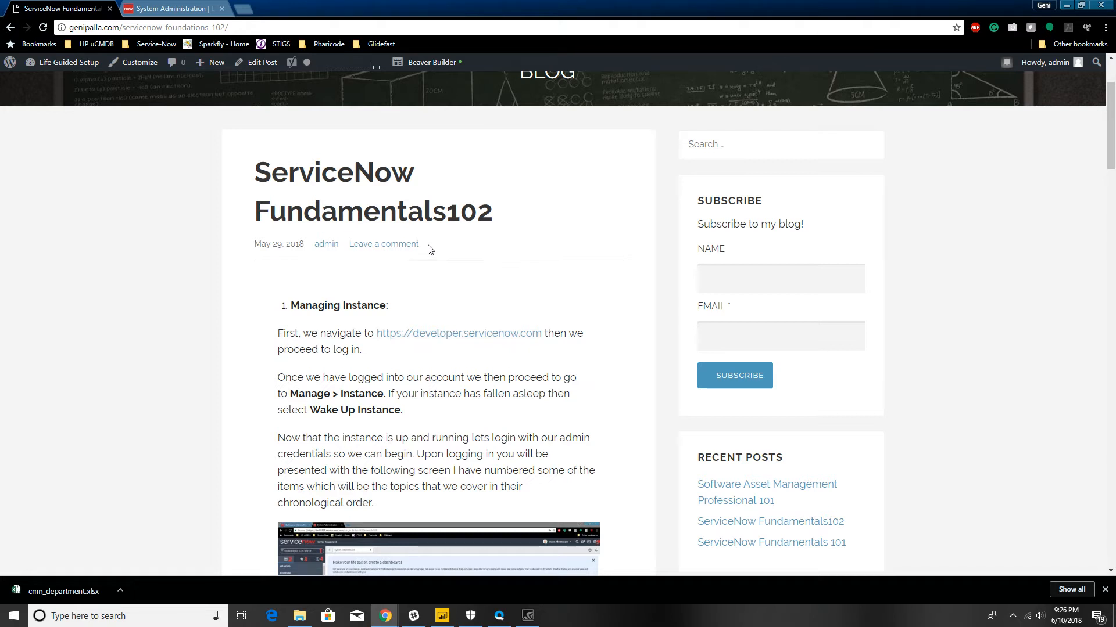
{"action": "scroll", "coordinate": [430, 249], "scroll_direction": "down", "scroll_amount": 3}
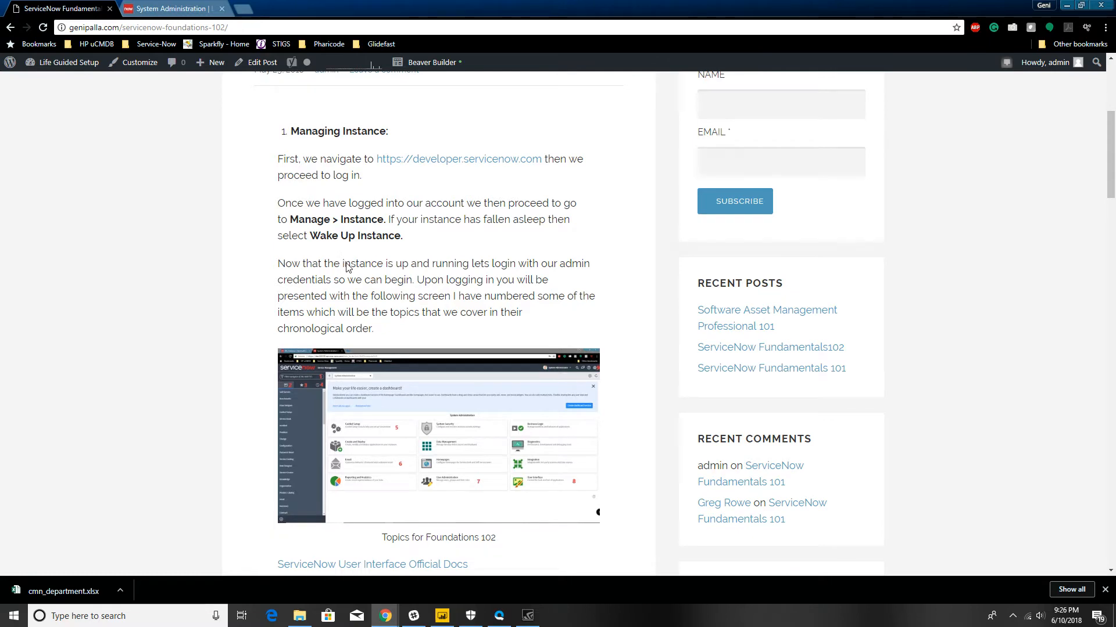
{"action": "scroll", "coordinate": [347, 267], "scroll_direction": "down", "scroll_amount": 2}
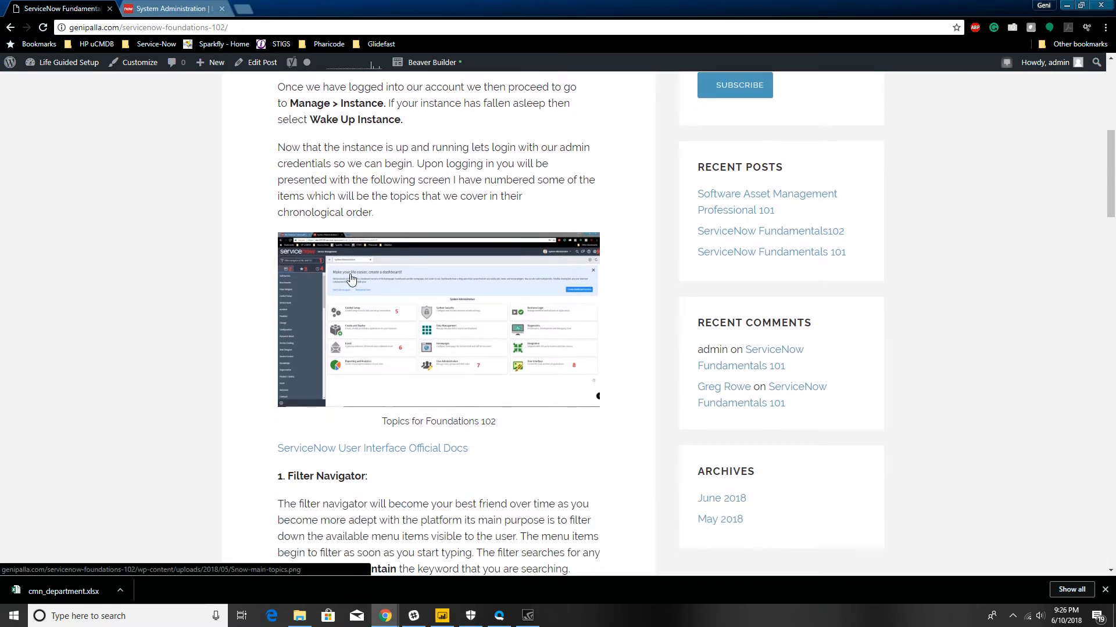
{"action": "scroll", "coordinate": [307, 299], "scroll_direction": "down", "scroll_amount": 3}
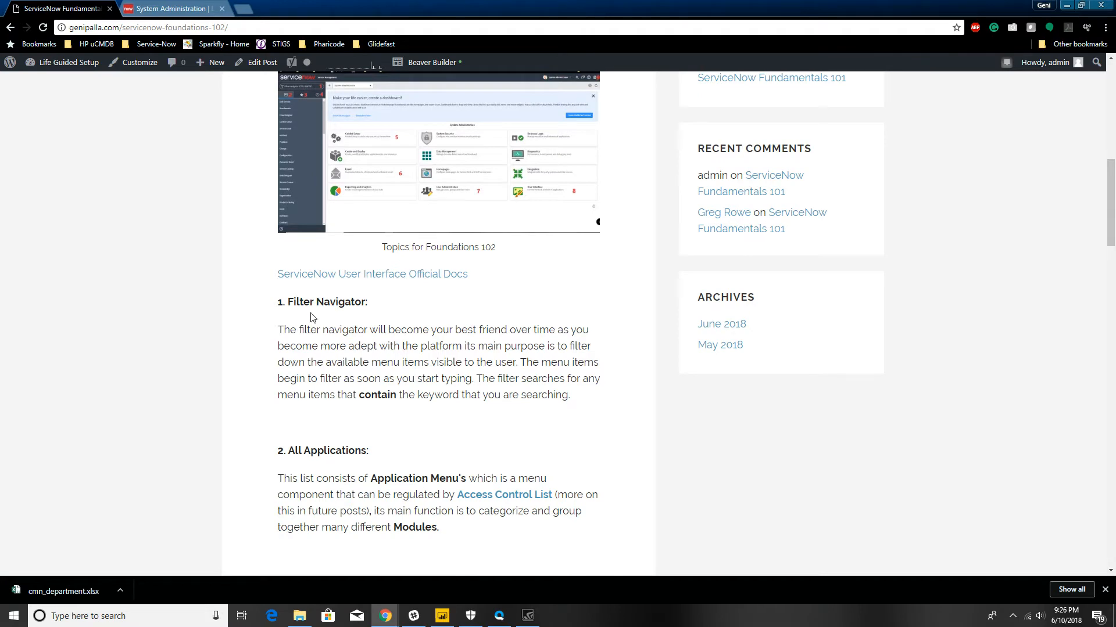
{"action": "scroll", "coordinate": [349, 326], "scroll_direction": "up", "scroll_amount": 2}
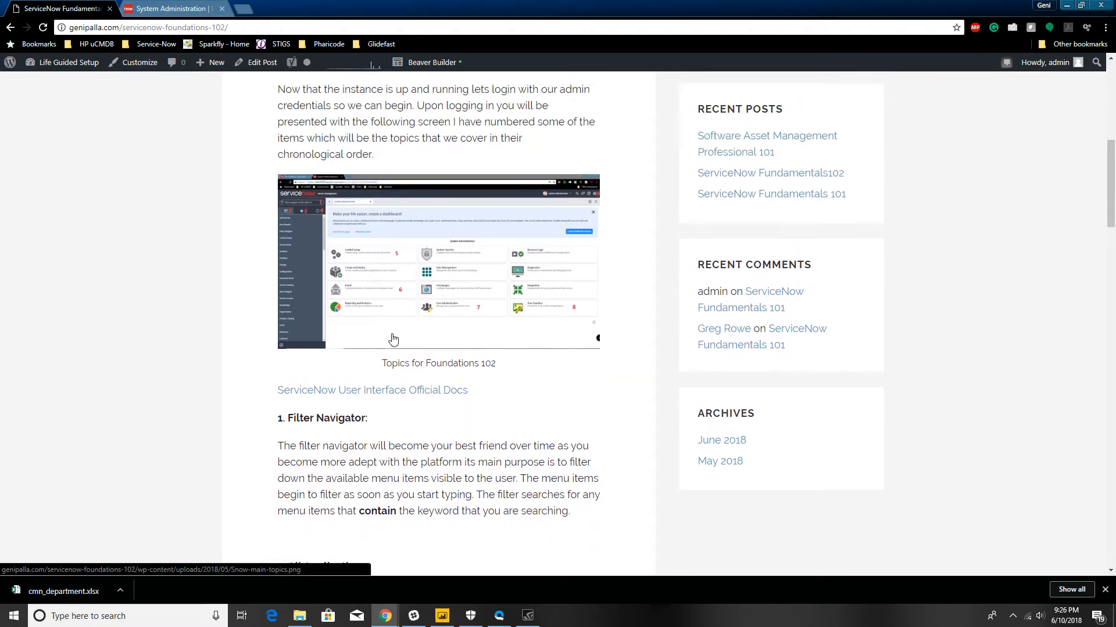
{"action": "scroll", "coordinate": [300, 384], "scroll_direction": "down", "scroll_amount": 1}
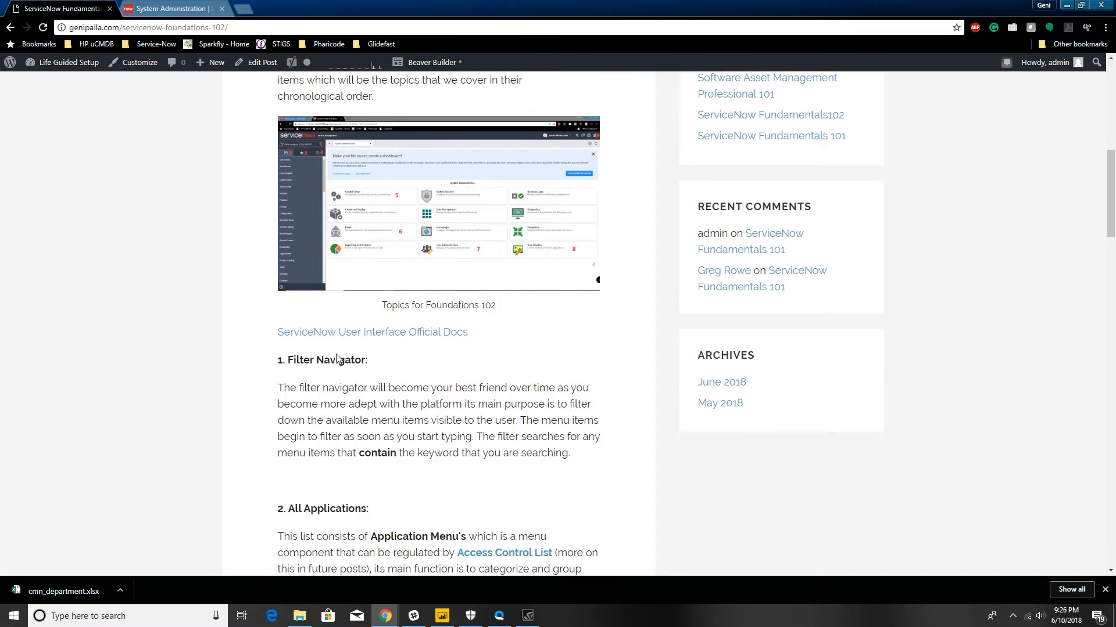
{"action": "scroll", "coordinate": [304, 370], "scroll_direction": "down", "scroll_amount": 1}
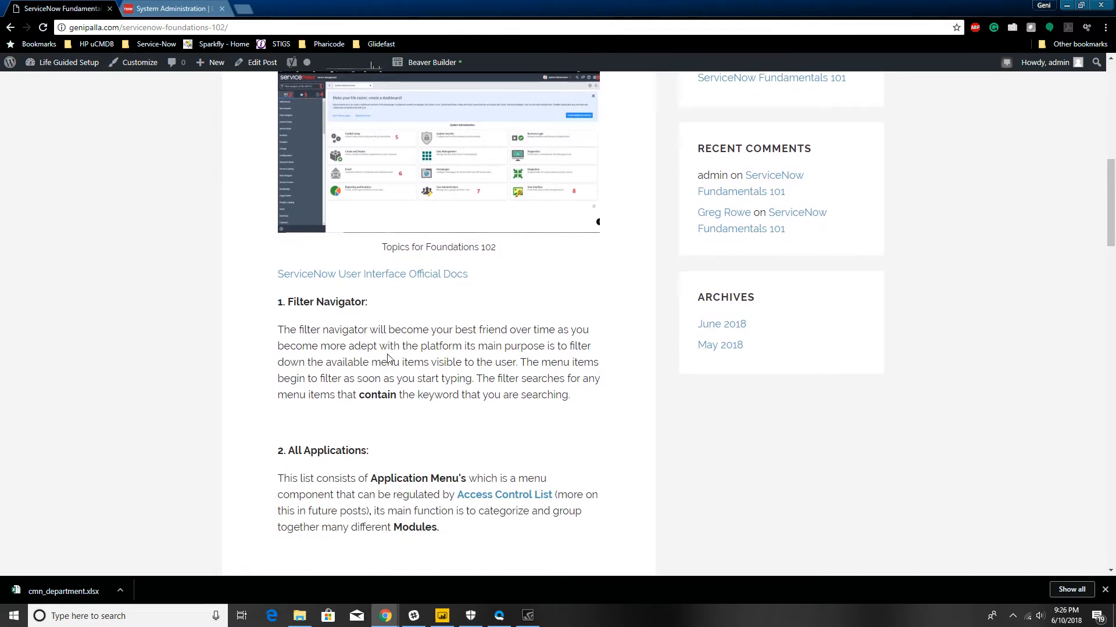
{"action": "scroll", "coordinate": [385, 351], "scroll_direction": "down", "scroll_amount": 3}
{"action": "scroll", "coordinate": [393, 341], "scroll_direction": "up", "scroll_amount": 1}
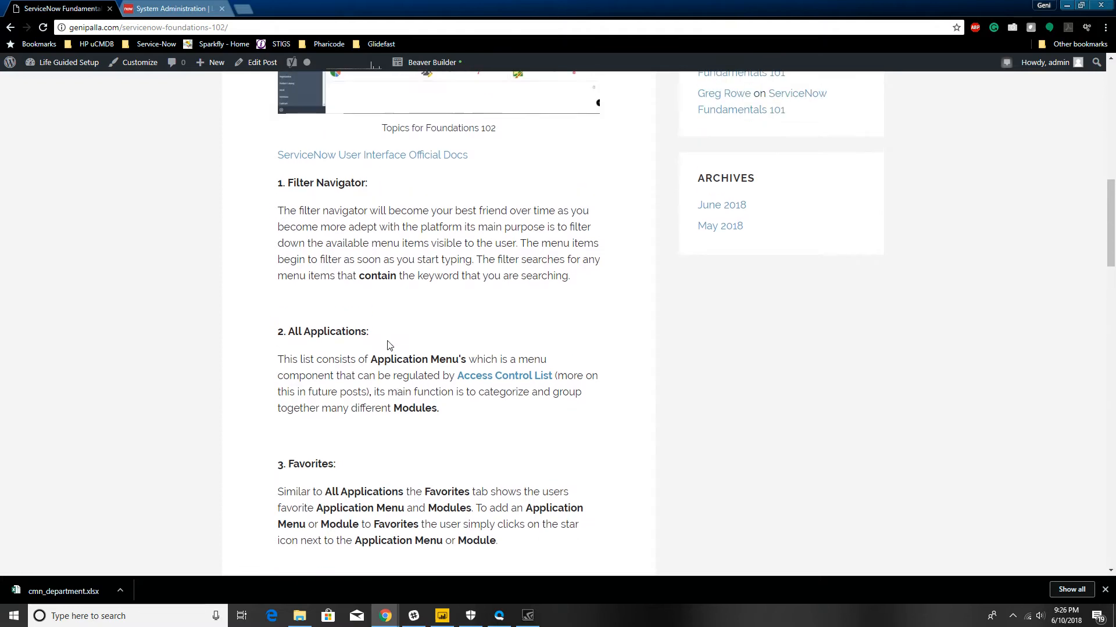
{"action": "scroll", "coordinate": [383, 358], "scroll_direction": "down", "scroll_amount": 1}
{"action": "scroll", "coordinate": [382, 361], "scroll_direction": "down", "scroll_amount": 1}
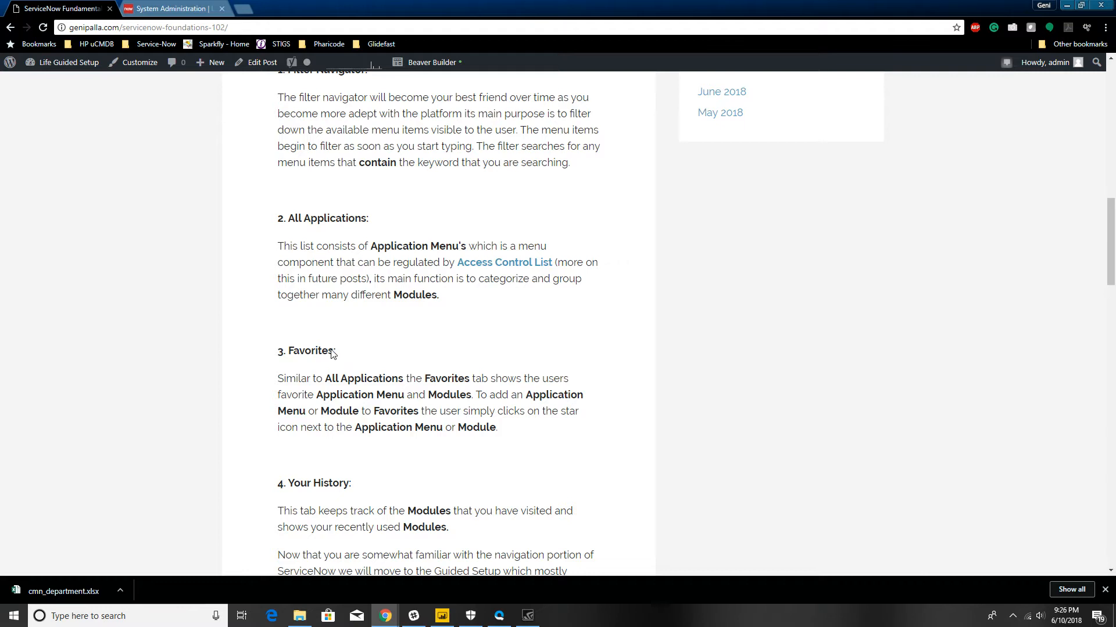
Step: Read the post's Your History and ITSM Guided Setup sections, covering Company and Connectivity, and return to its beginning
{"action": "scroll", "coordinate": [333, 354], "scroll_direction": "down", "scroll_amount": 5}
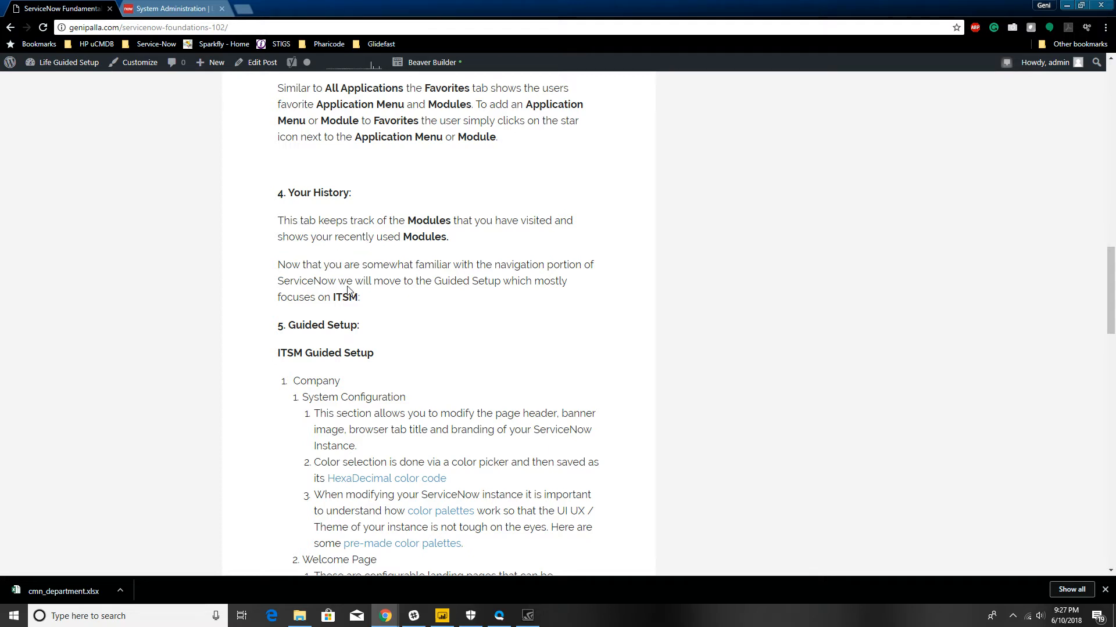
{"action": "scroll", "coordinate": [357, 303], "scroll_direction": "down", "scroll_amount": 1}
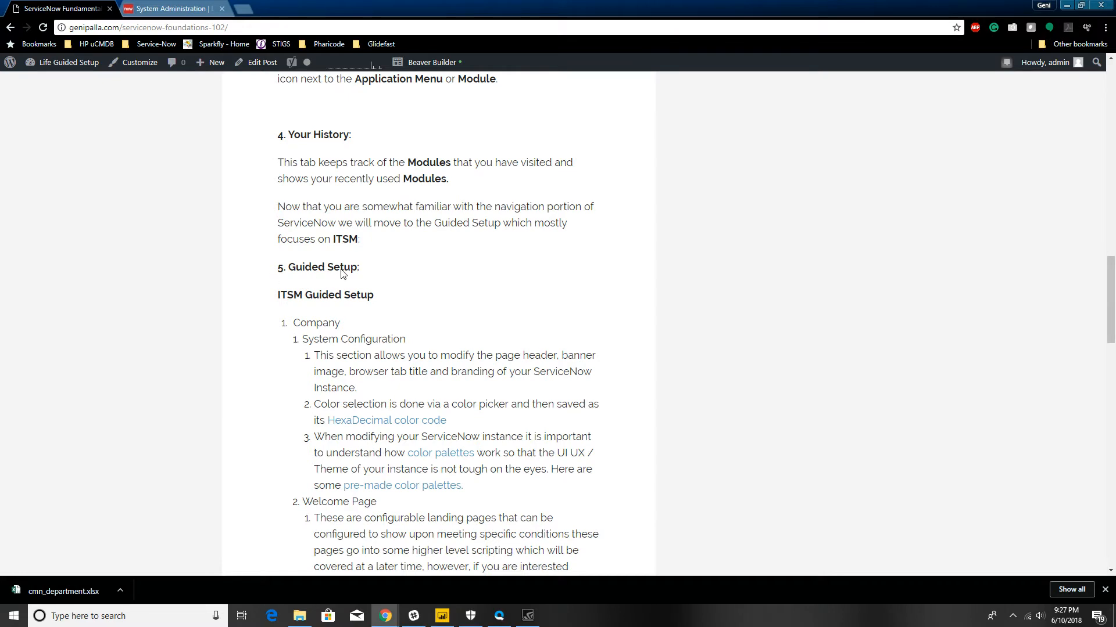
{"action": "scroll", "coordinate": [329, 275], "scroll_direction": "down", "scroll_amount": 2}
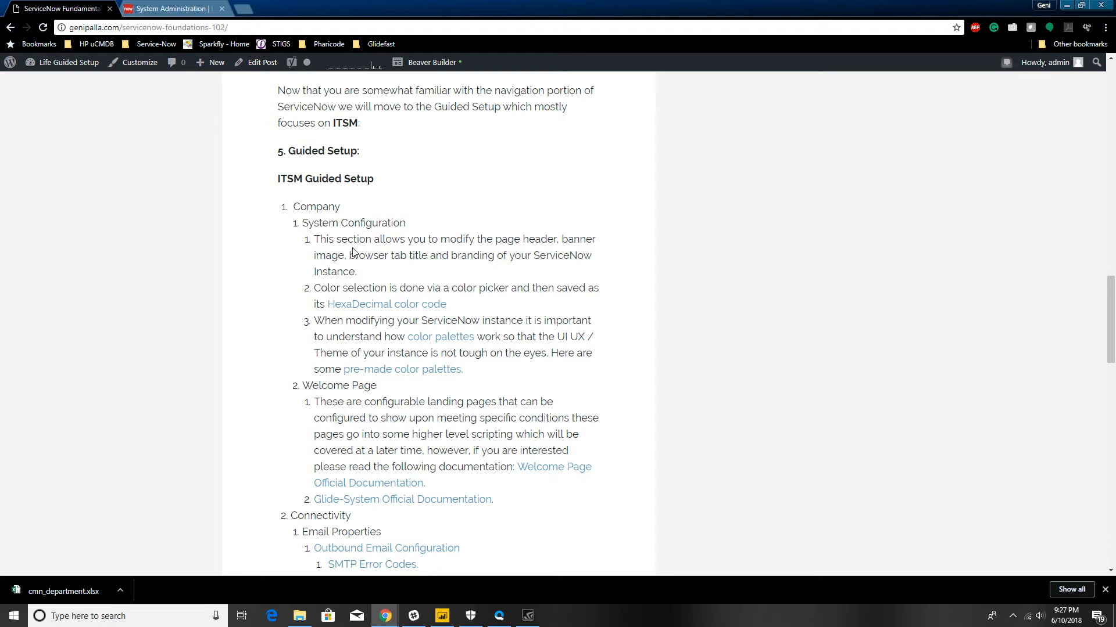
{"action": "scroll", "coordinate": [334, 256], "scroll_direction": "down", "scroll_amount": 1}
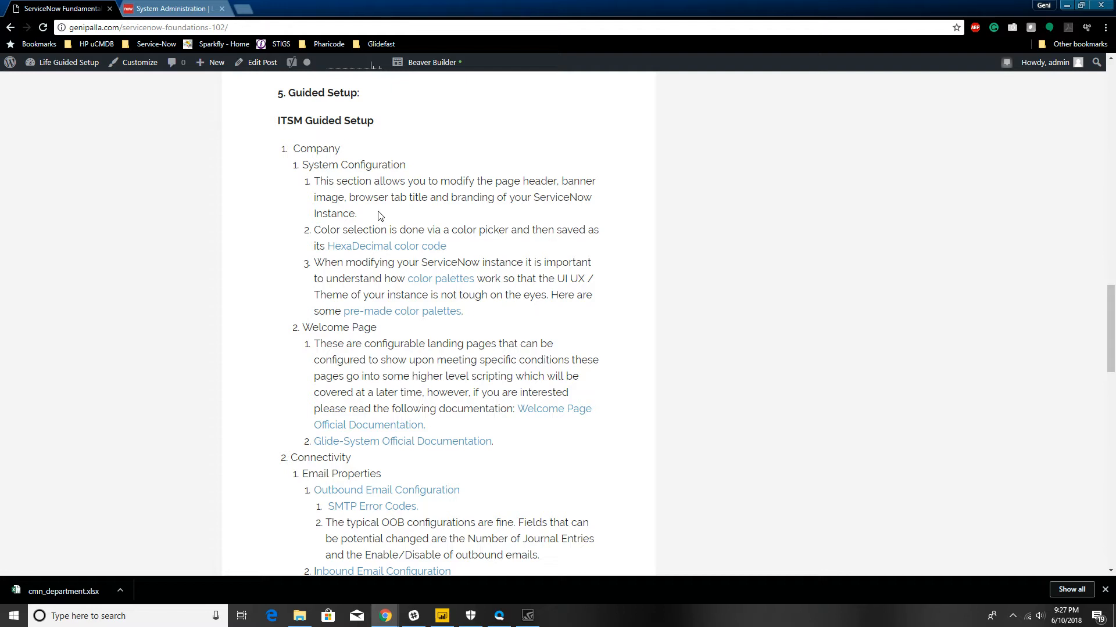
{"action": "scroll", "coordinate": [287, 150], "scroll_direction": "down", "scroll_amount": 1}
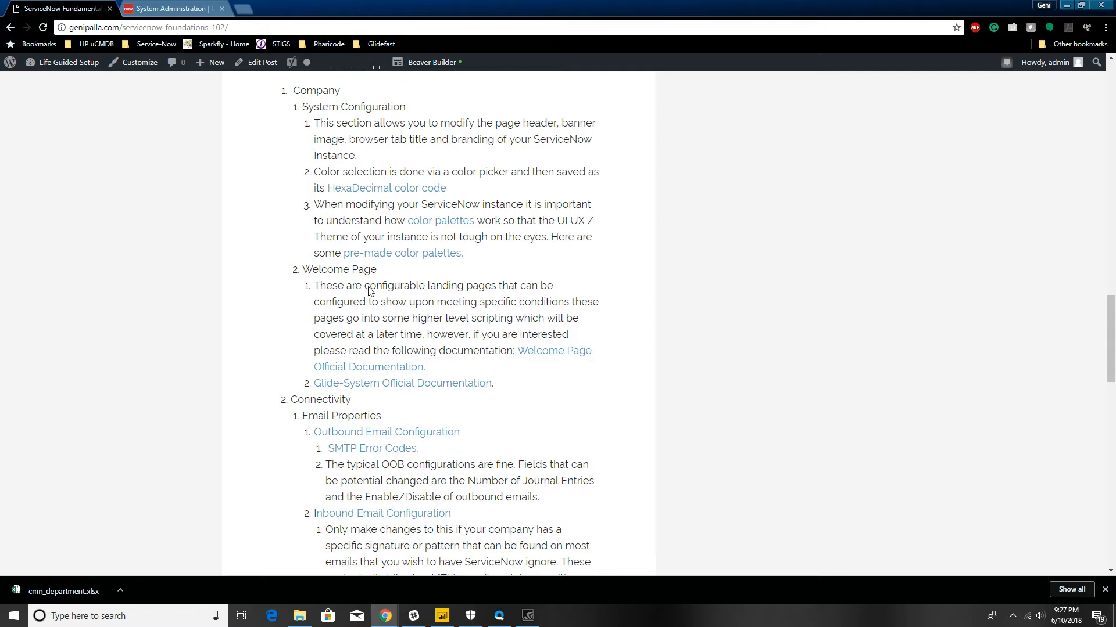
{"action": "scroll", "coordinate": [517, 416], "scroll_direction": "down", "scroll_amount": 1}
{"action": "scroll", "coordinate": [499, 407], "scroll_direction": "down", "scroll_amount": 1}
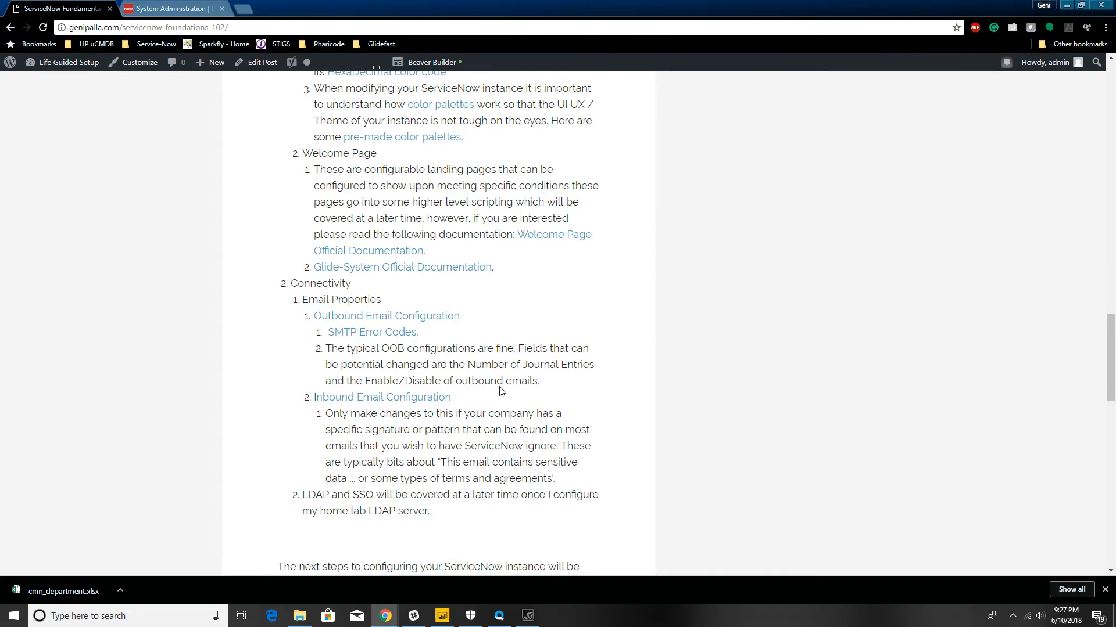
{"action": "scroll", "coordinate": [496, 392], "scroll_direction": "down", "scroll_amount": 2}
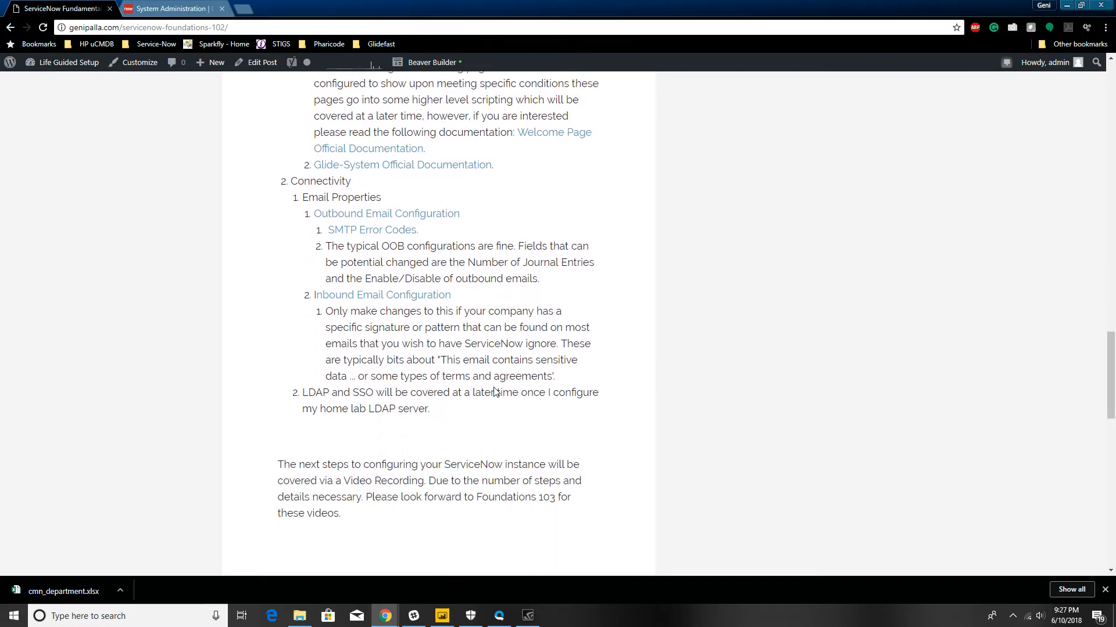
{"action": "scroll", "coordinate": [495, 375], "scroll_direction": "down", "scroll_amount": 5}
{"action": "scroll", "coordinate": [494, 371], "scroll_direction": "up", "scroll_amount": 12}
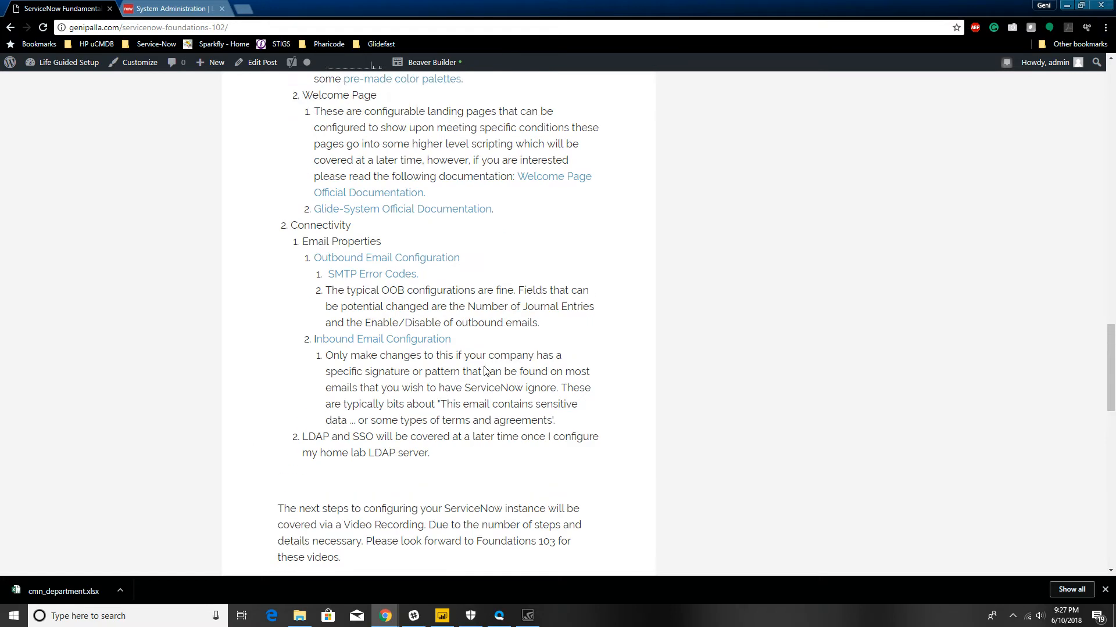
{"action": "scroll", "coordinate": [473, 372], "scroll_direction": "up", "scroll_amount": 20}
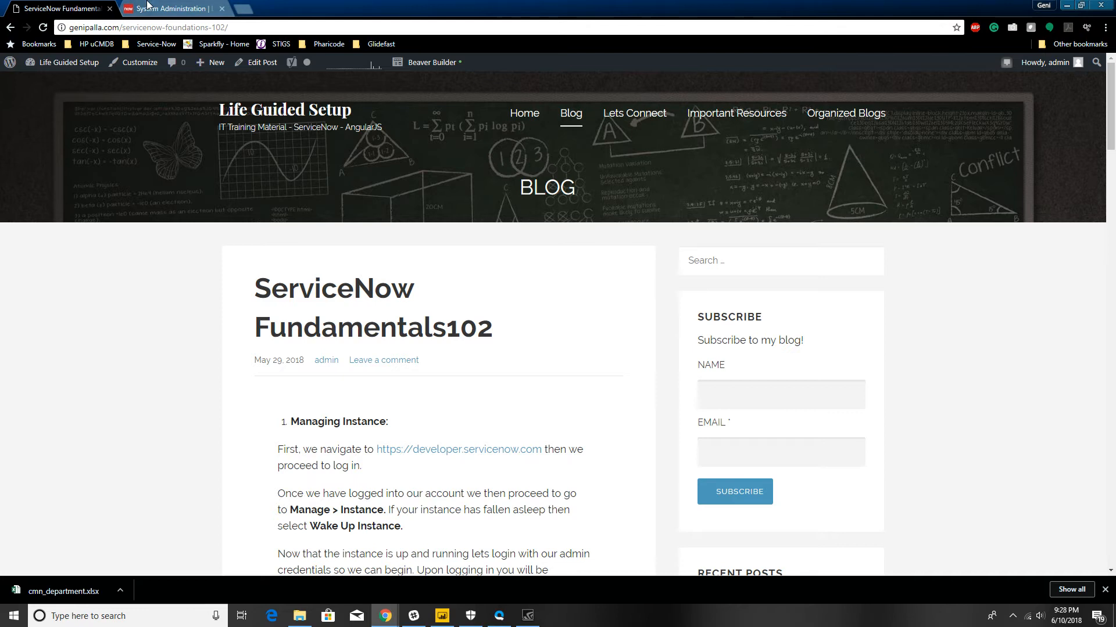
Step: Switch to the ServiceNow instance and start the Foundation Data category of the ITSM Guided Setup
{"action": "left_click", "coordinate": [174, 8]}
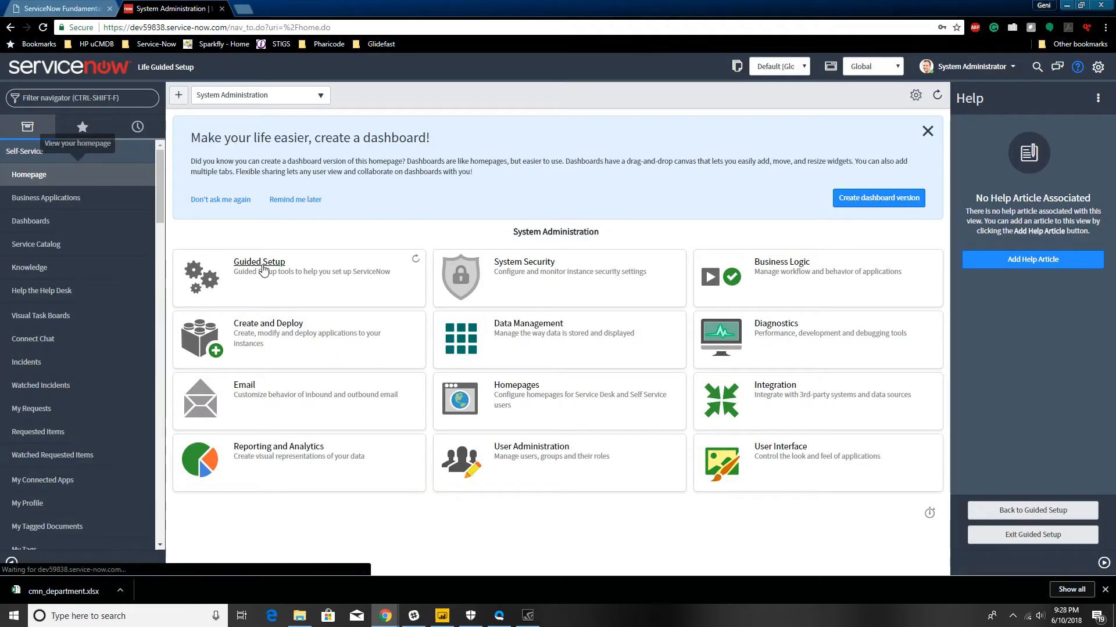
{"action": "left_click", "coordinate": [261, 266]}
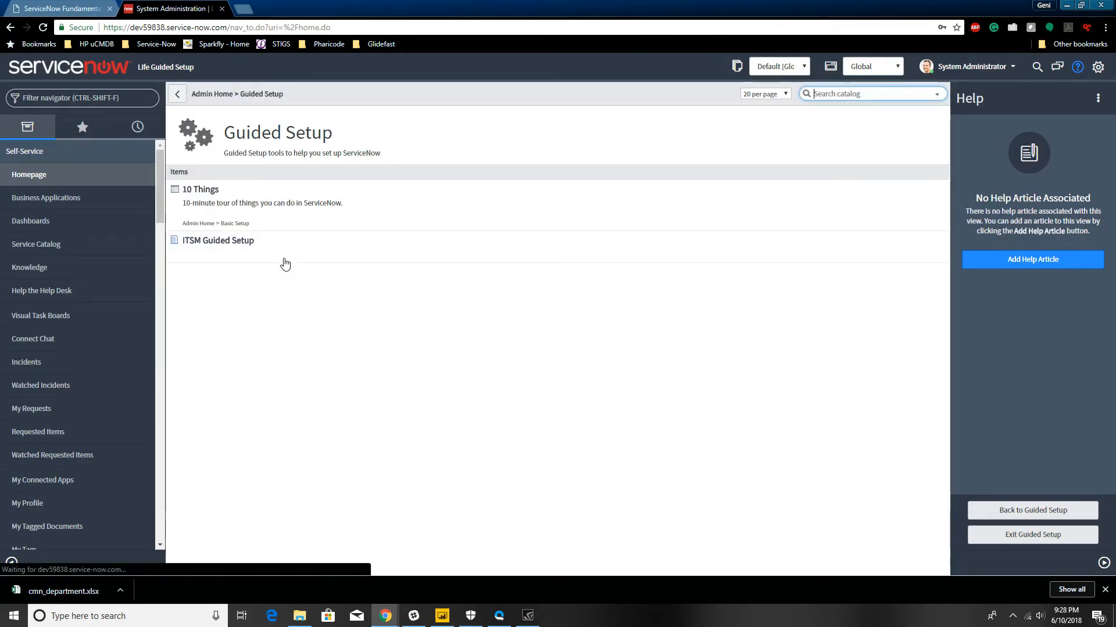
{"action": "left_click", "coordinate": [221, 241]}
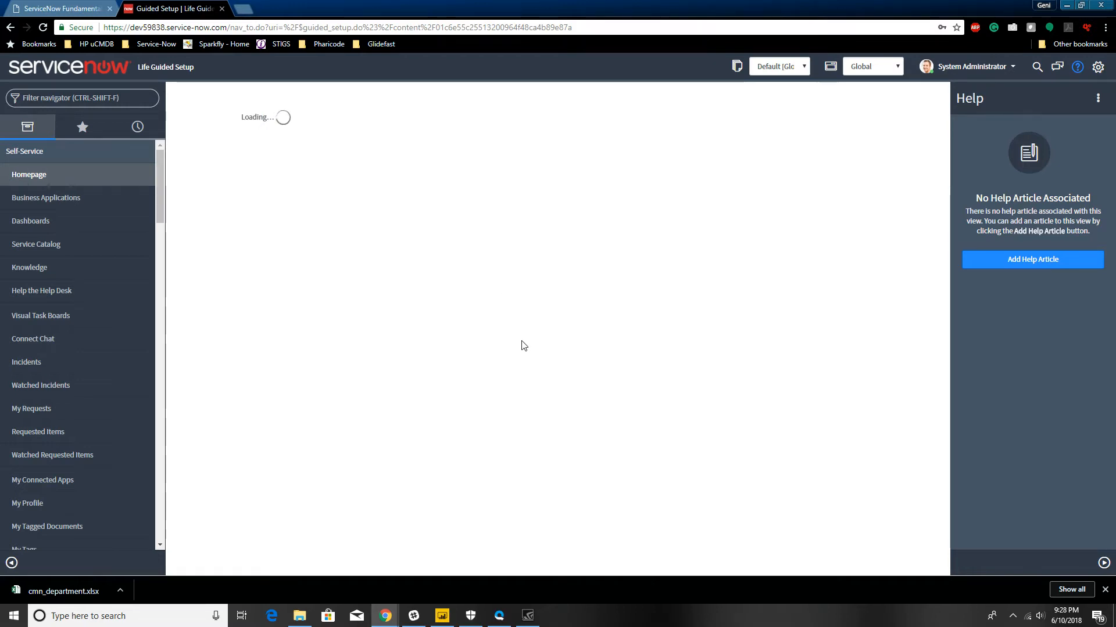
{"action": "scroll", "coordinate": [503, 319], "scroll_direction": "down", "scroll_amount": 2}
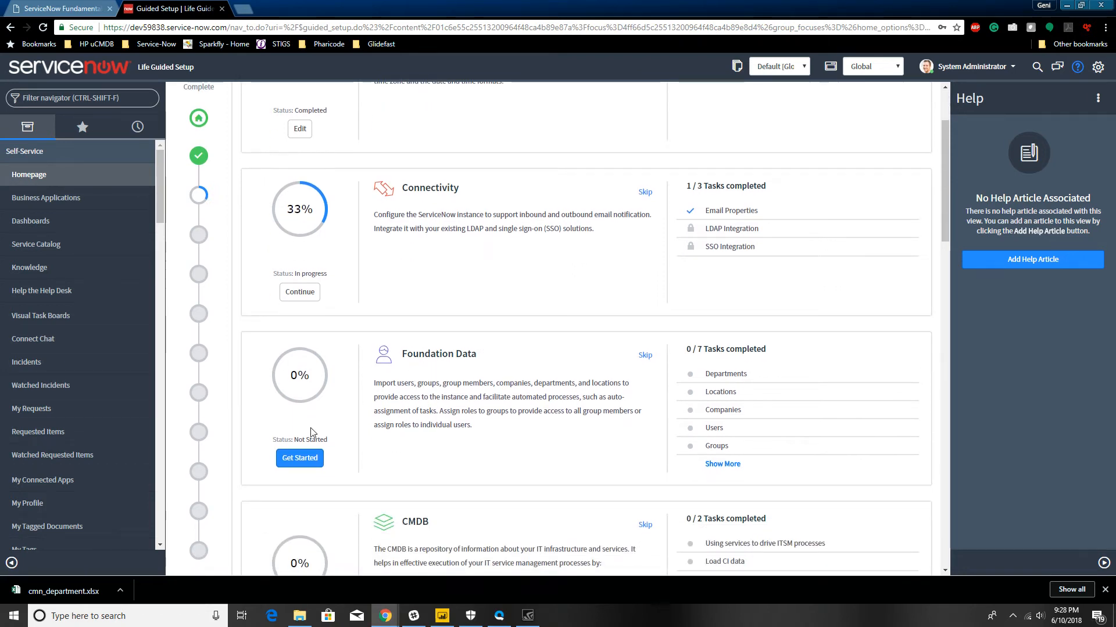
{"action": "left_click", "coordinate": [299, 459]}
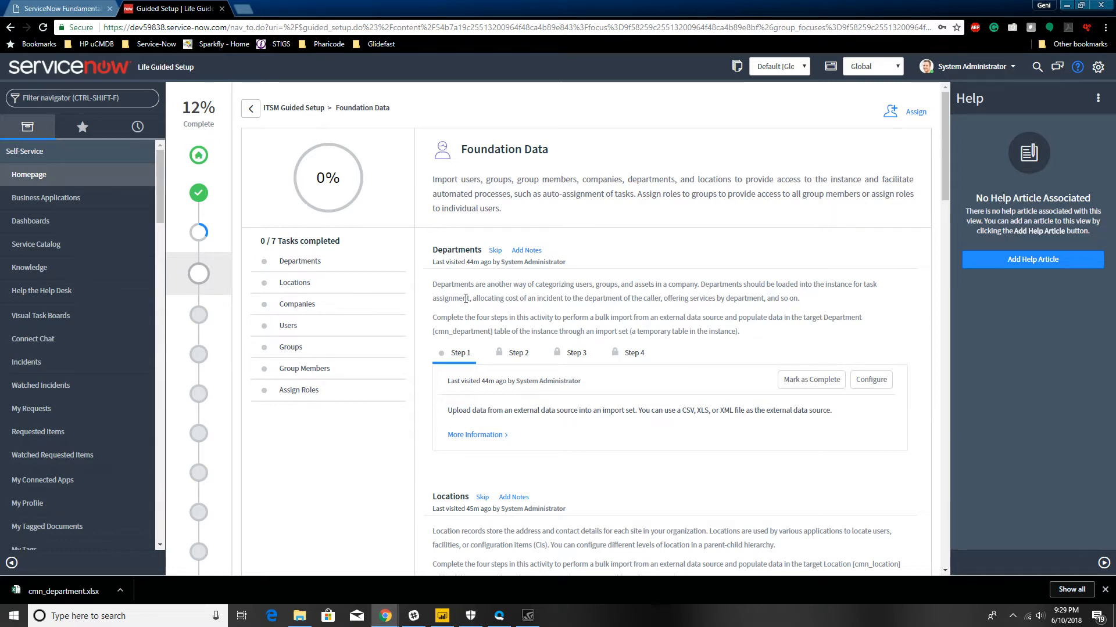
Step: Examine the Foundation Data tasks from Departments through Assign Roles, including their descriptions and import steps
{"action": "scroll", "coordinate": [459, 278], "scroll_direction": "down", "scroll_amount": 1}
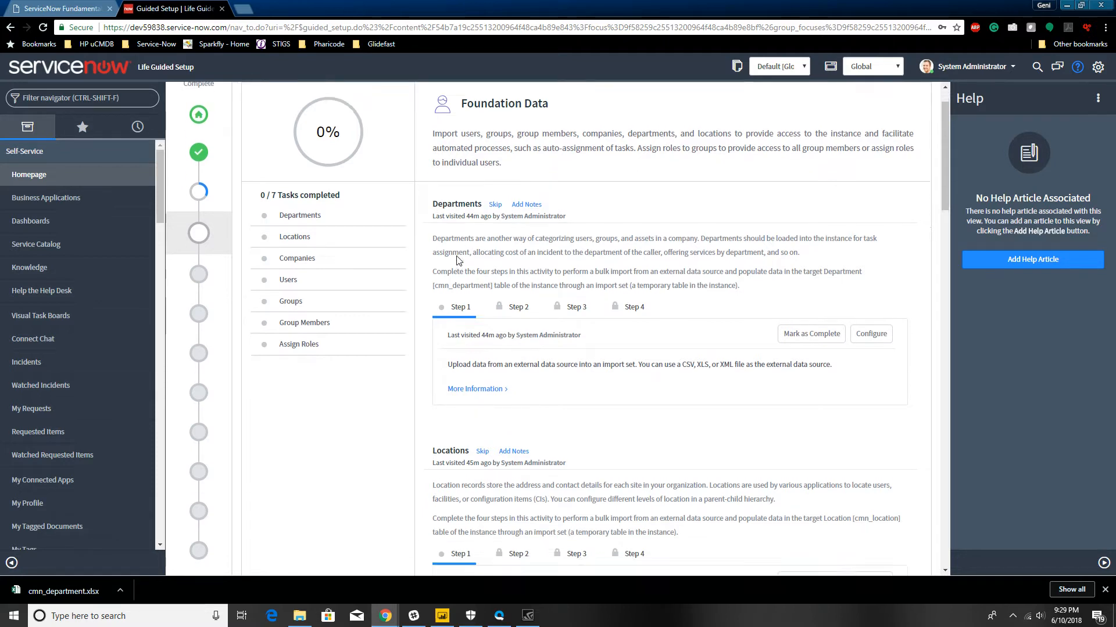
{"action": "scroll", "coordinate": [459, 279], "scroll_direction": "down", "scroll_amount": 2}
{"action": "scroll", "coordinate": [457, 337], "scroll_direction": "down", "scroll_amount": 3}
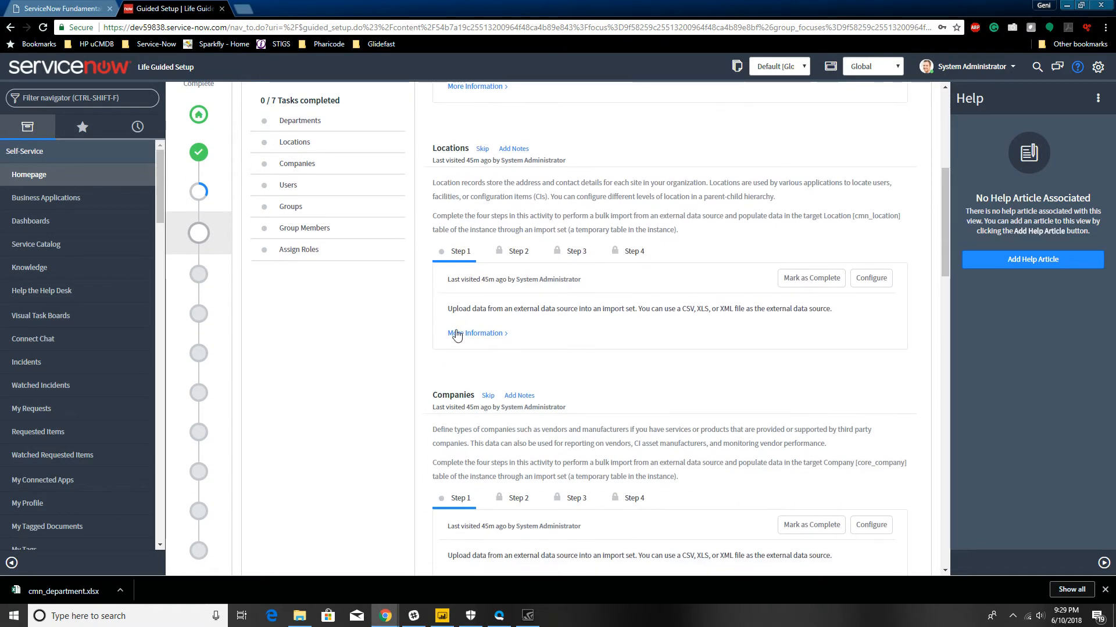
{"action": "scroll", "coordinate": [457, 375], "scroll_direction": "down", "scroll_amount": 8}
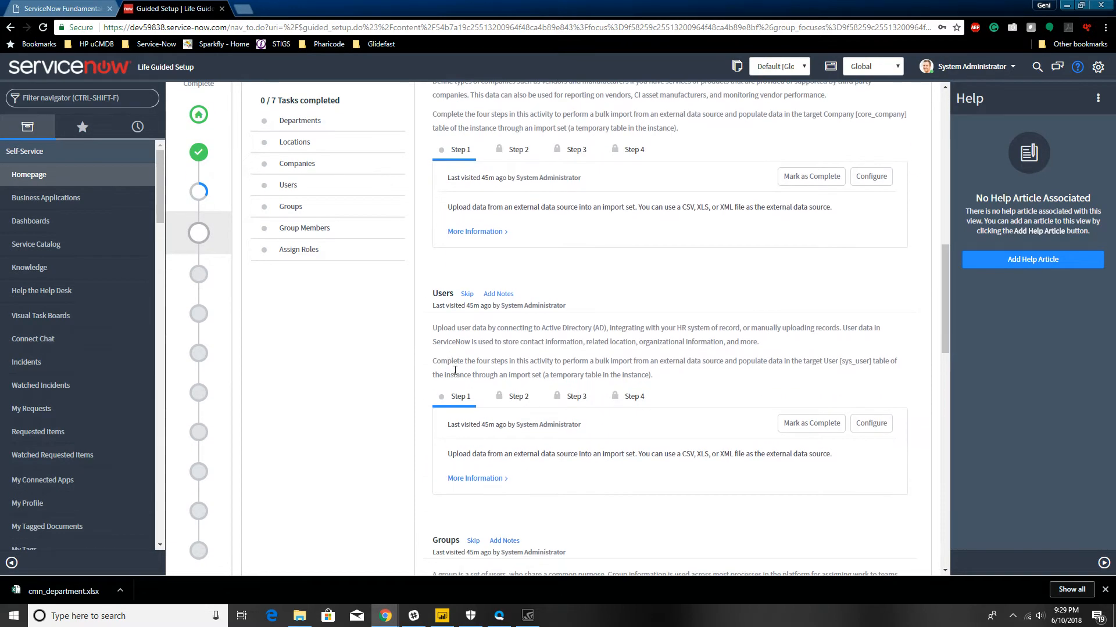
{"action": "scroll", "coordinate": [455, 374], "scroll_direction": "down", "scroll_amount": 6}
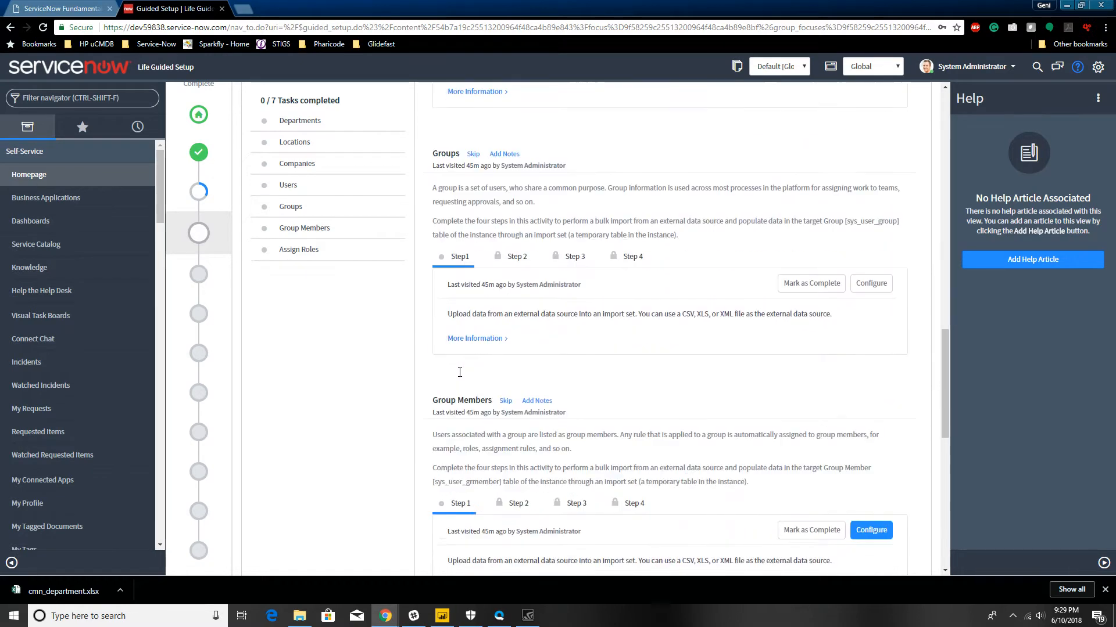
{"action": "scroll", "coordinate": [463, 387], "scroll_direction": "down", "scroll_amount": 3}
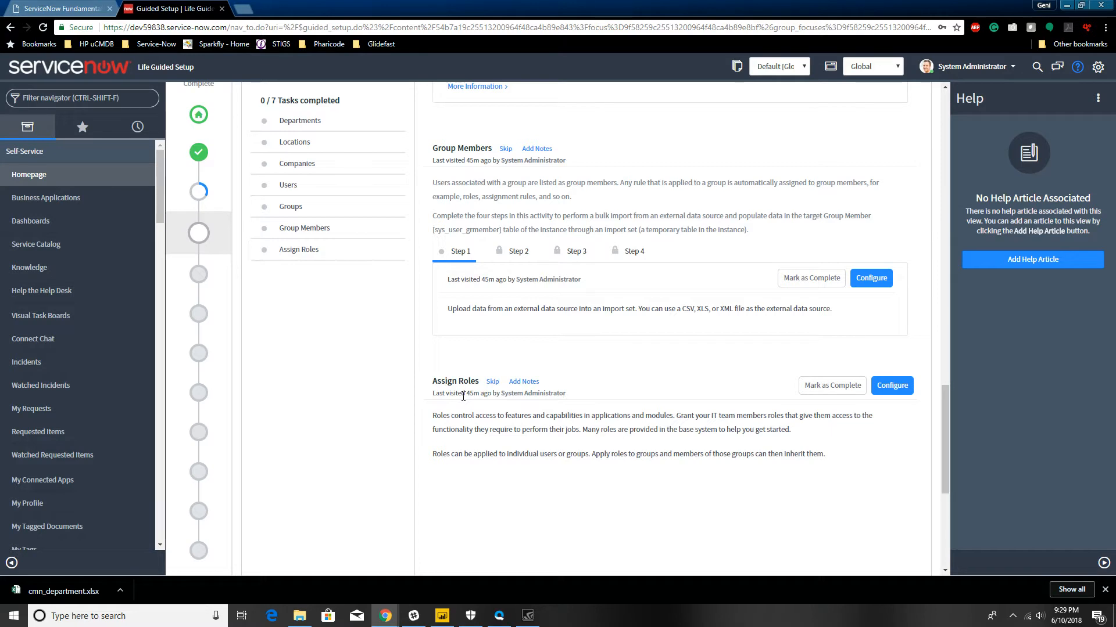
{"action": "scroll", "coordinate": [523, 302], "scroll_direction": "up", "scroll_amount": 4}
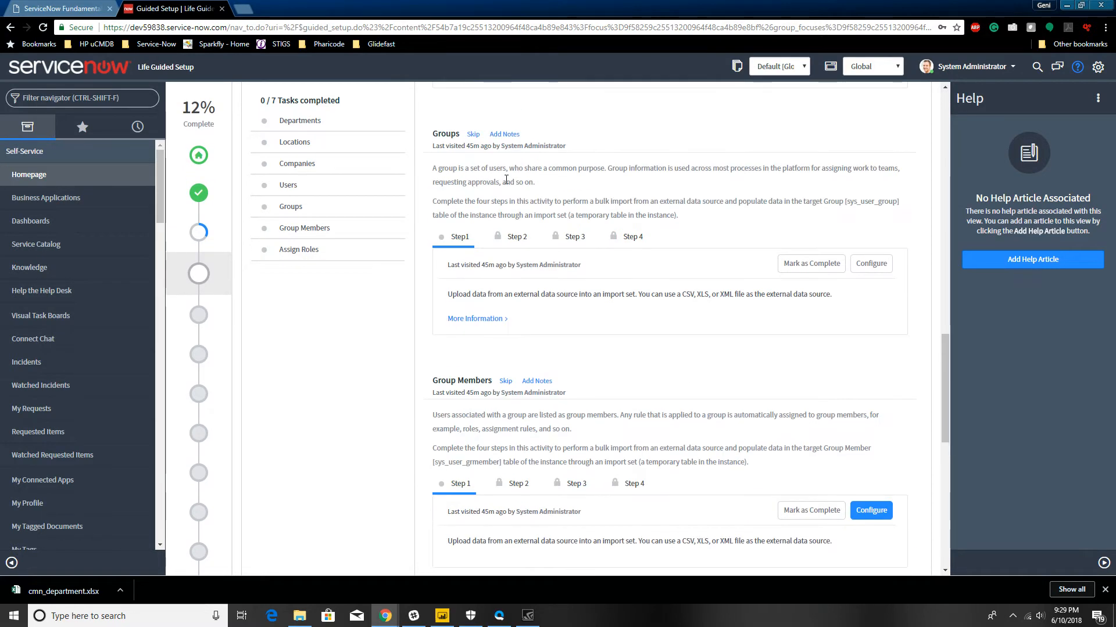
{"action": "scroll", "coordinate": [542, 314], "scroll_direction": "down", "scroll_amount": 3}
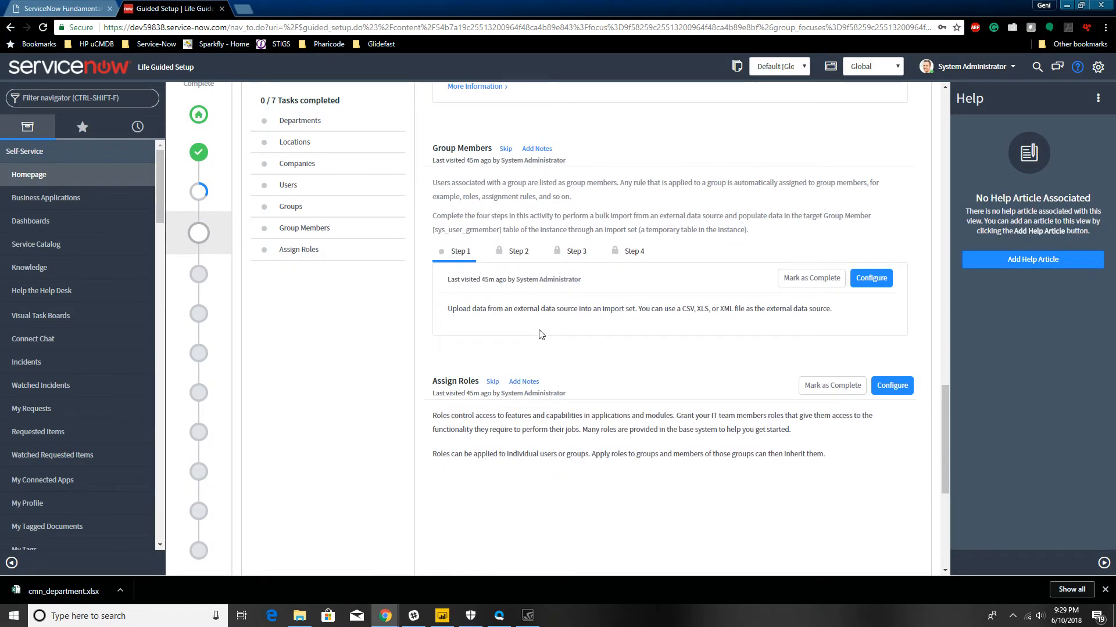
{"action": "scroll", "coordinate": [537, 343], "scroll_direction": "up", "scroll_amount": 9}
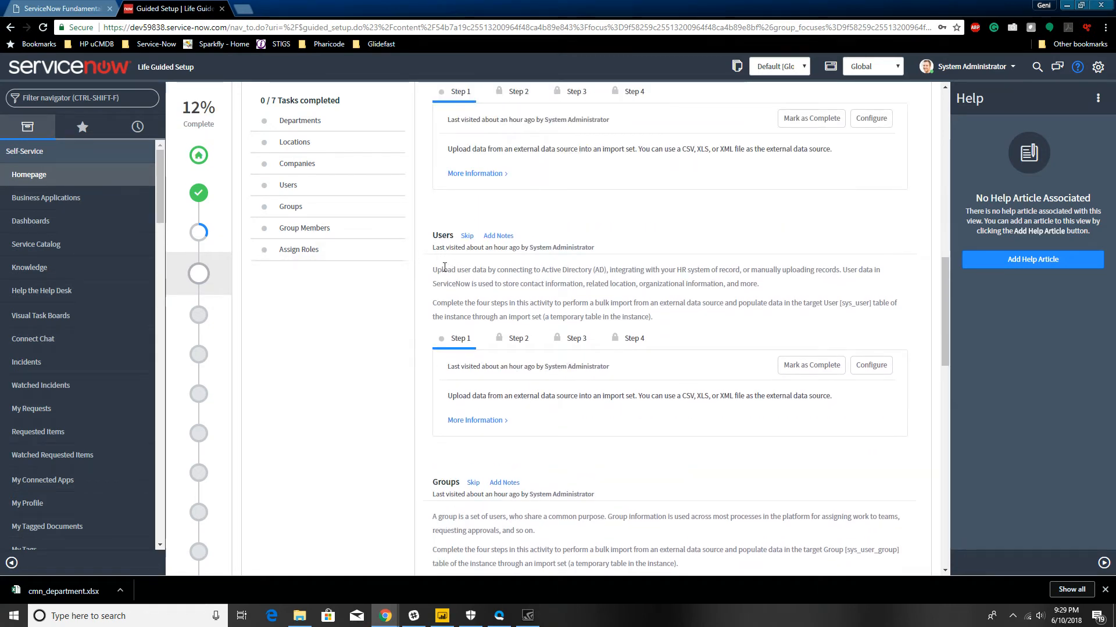
{"action": "scroll", "coordinate": [664, 302], "scroll_direction": "down", "scroll_amount": 2}
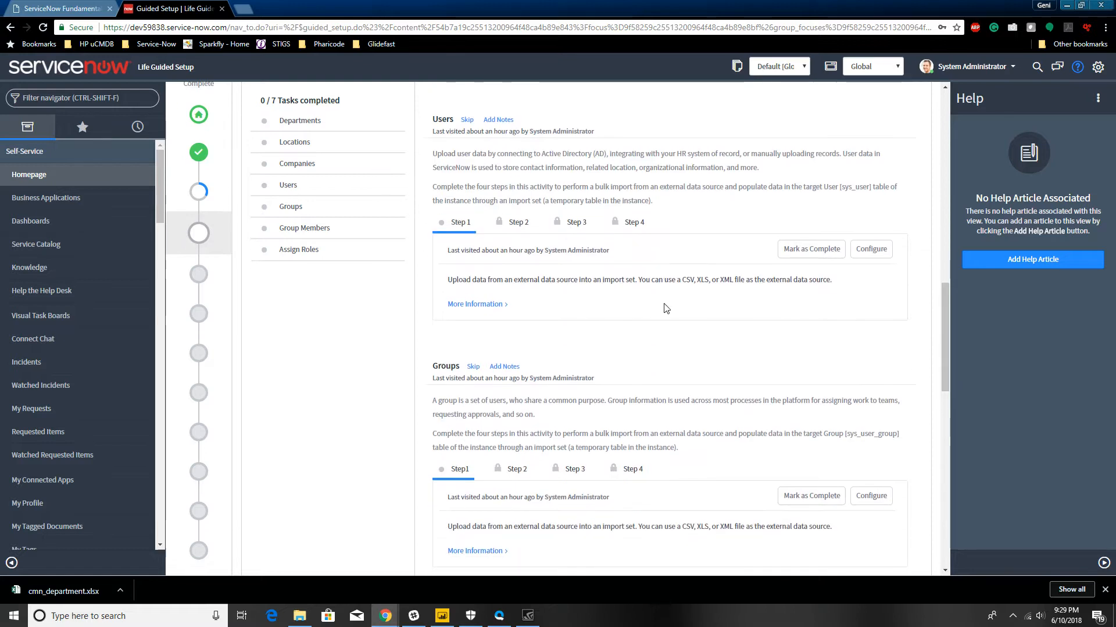
{"action": "scroll", "coordinate": [666, 308], "scroll_direction": "down", "scroll_amount": 5}
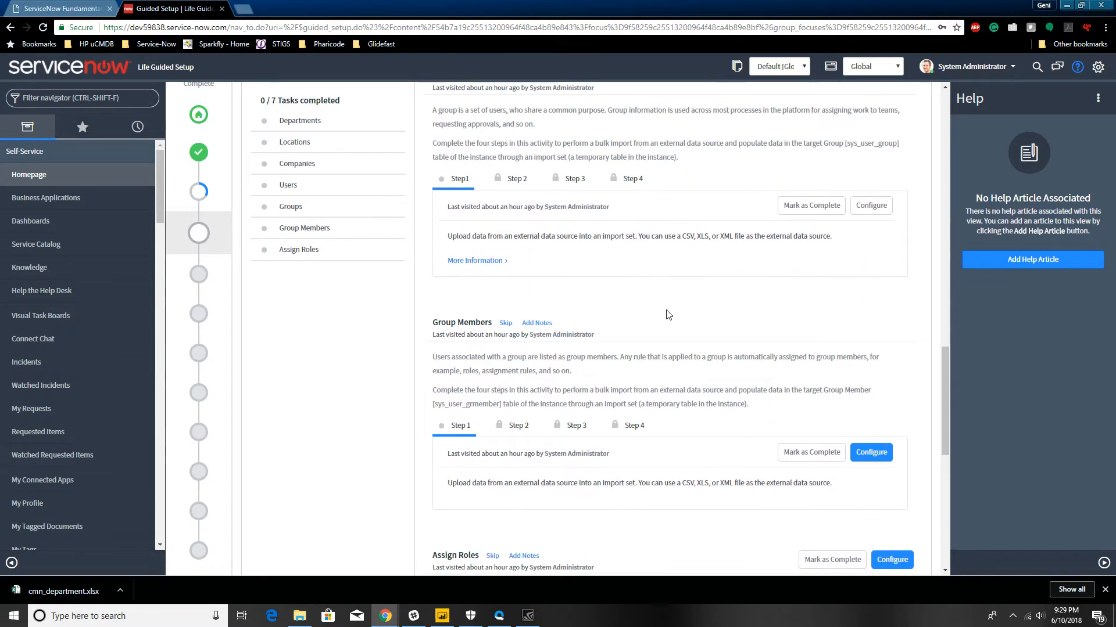
{"action": "scroll", "coordinate": [668, 336], "scroll_direction": "down", "scroll_amount": 2}
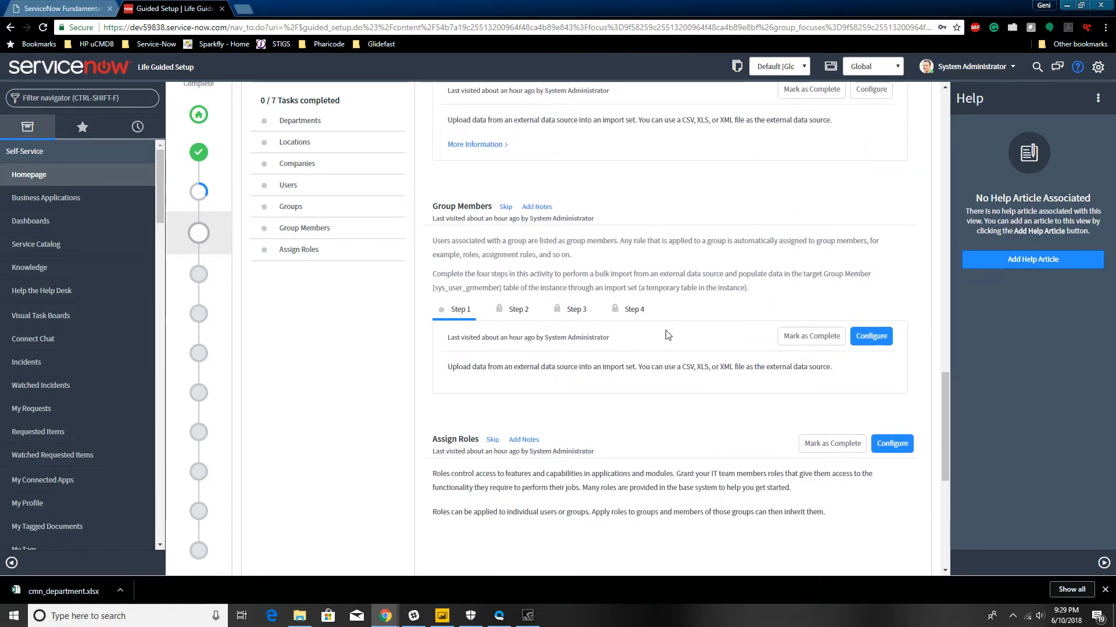
{"action": "scroll", "coordinate": [666, 339], "scroll_direction": "up", "scroll_amount": 9}
{"action": "scroll", "coordinate": [667, 346], "scroll_direction": "up", "scroll_amount": 3}
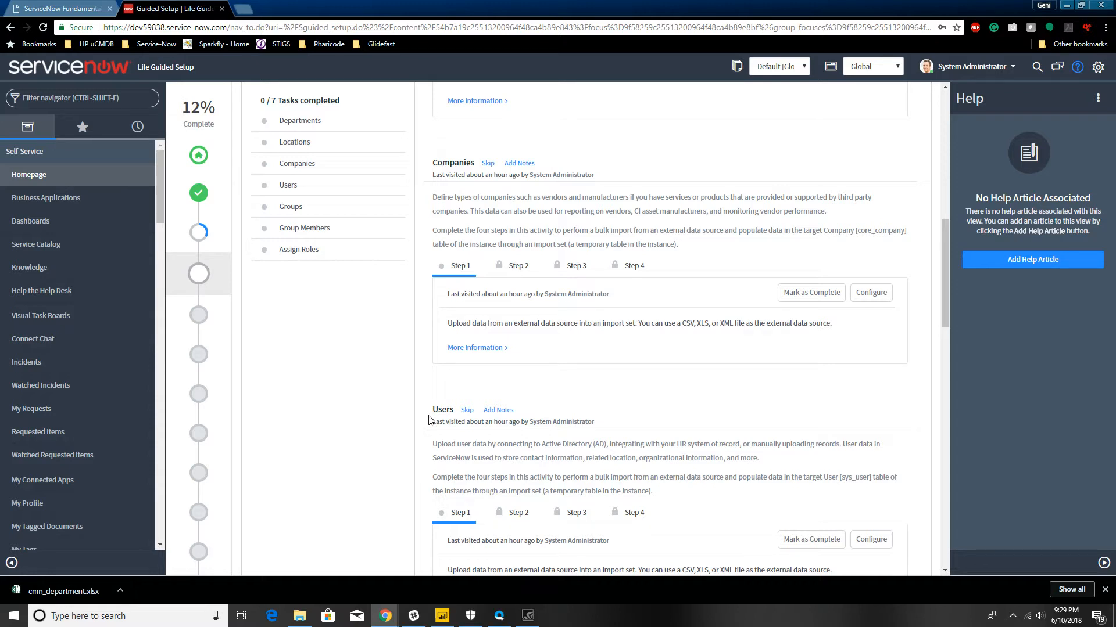
Step: Review the Users, Companies and Locations tasks and return to the start of the Foundation Data category
{"action": "left_click_drag", "start_coordinate": [426, 414], "coordinate": [488, 416]}
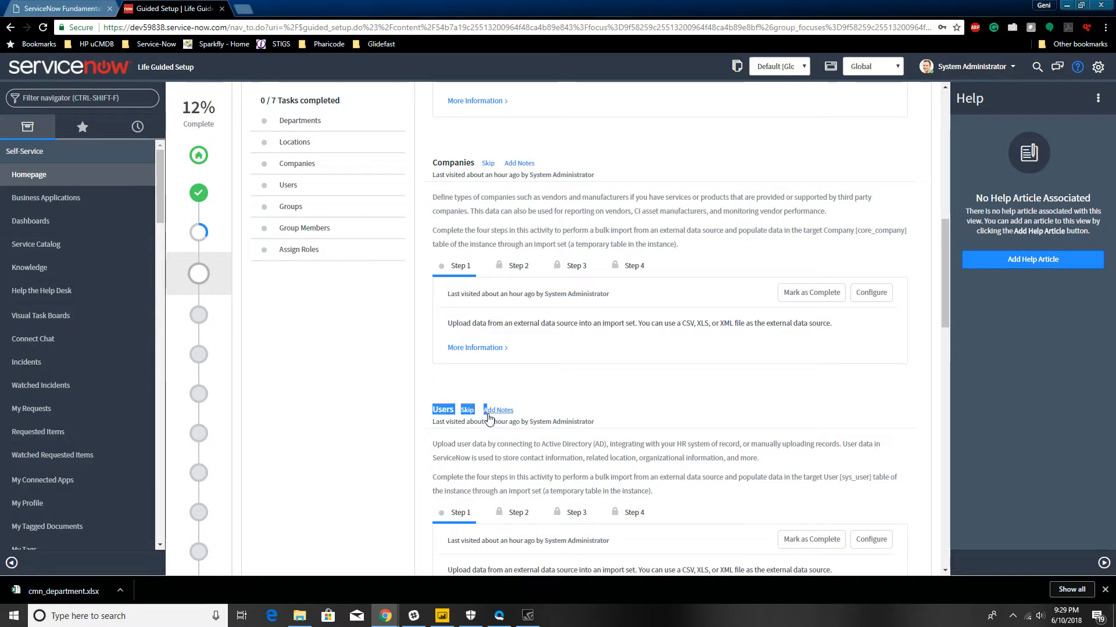
{"action": "left_click", "coordinate": [585, 419]}
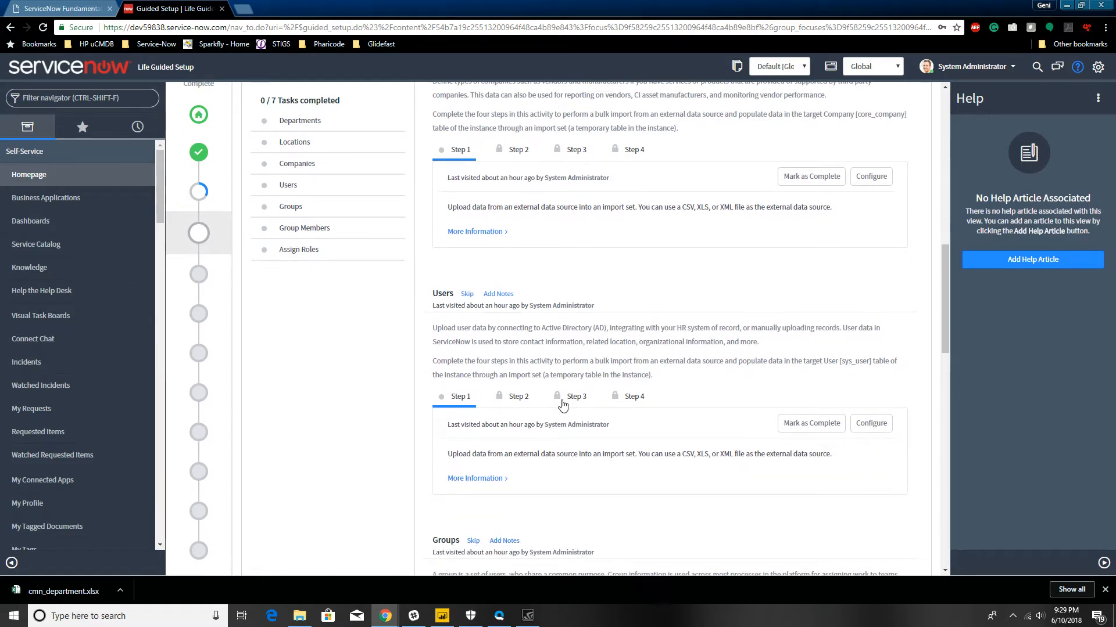
{"action": "scroll", "coordinate": [573, 395], "scroll_direction": "up", "scroll_amount": 2}
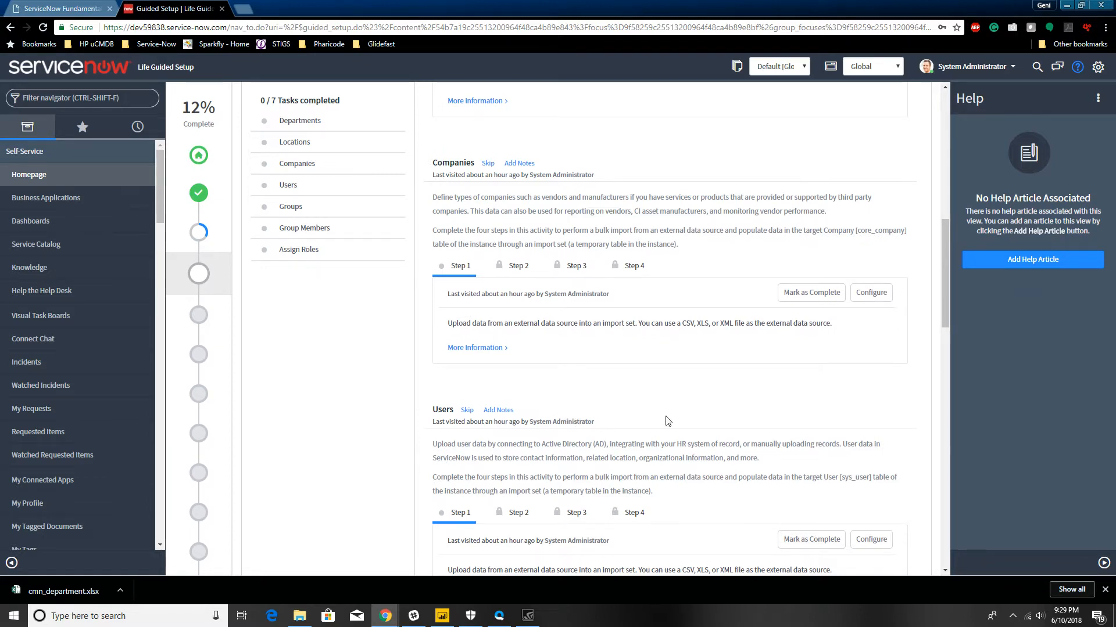
{"action": "scroll", "coordinate": [627, 427], "scroll_direction": "up", "scroll_amount": 2}
{"action": "scroll", "coordinate": [628, 429], "scroll_direction": "up", "scroll_amount": 5}
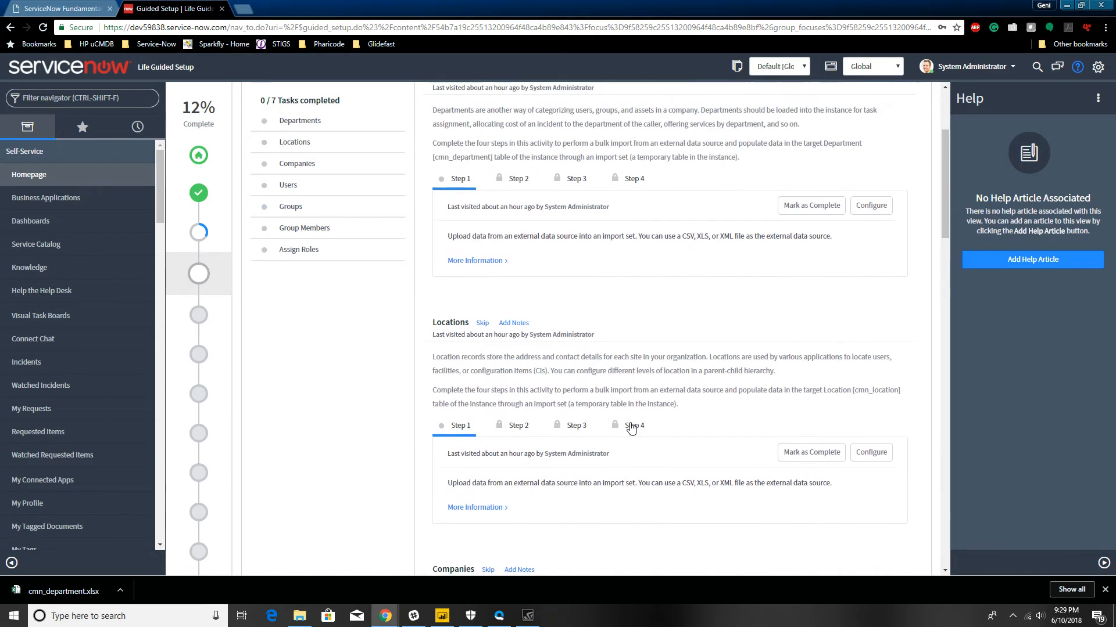
{"action": "scroll", "coordinate": [636, 431], "scroll_direction": "up", "scroll_amount": 3}
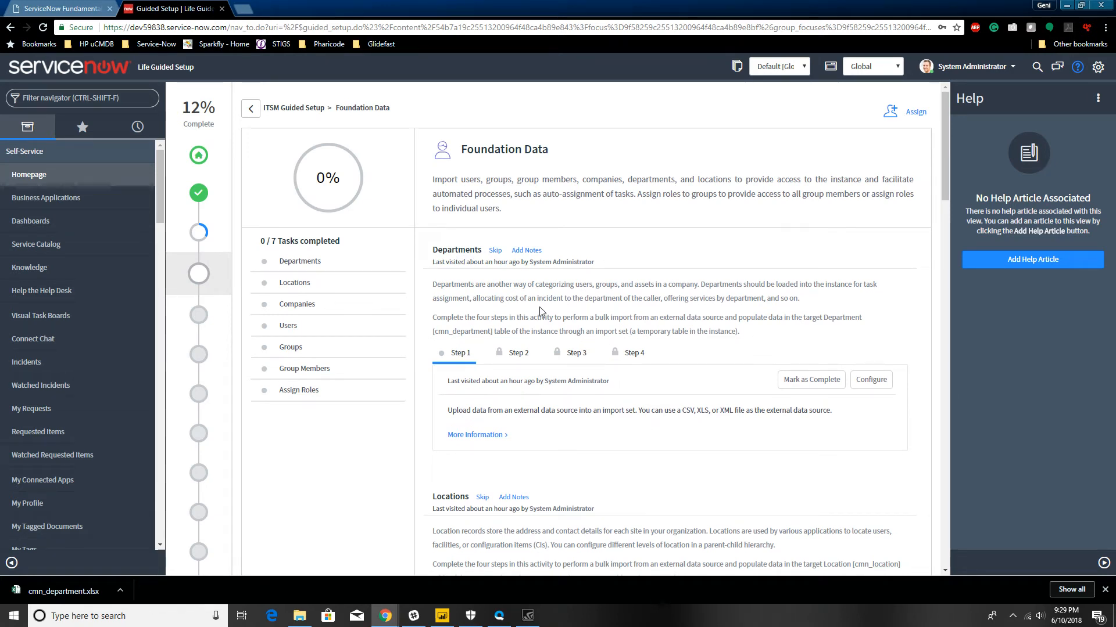
Step: Open the configuration for Step 1 of the Departments task and examine the data sources offered for the import
{"action": "left_click", "coordinate": [872, 382]}
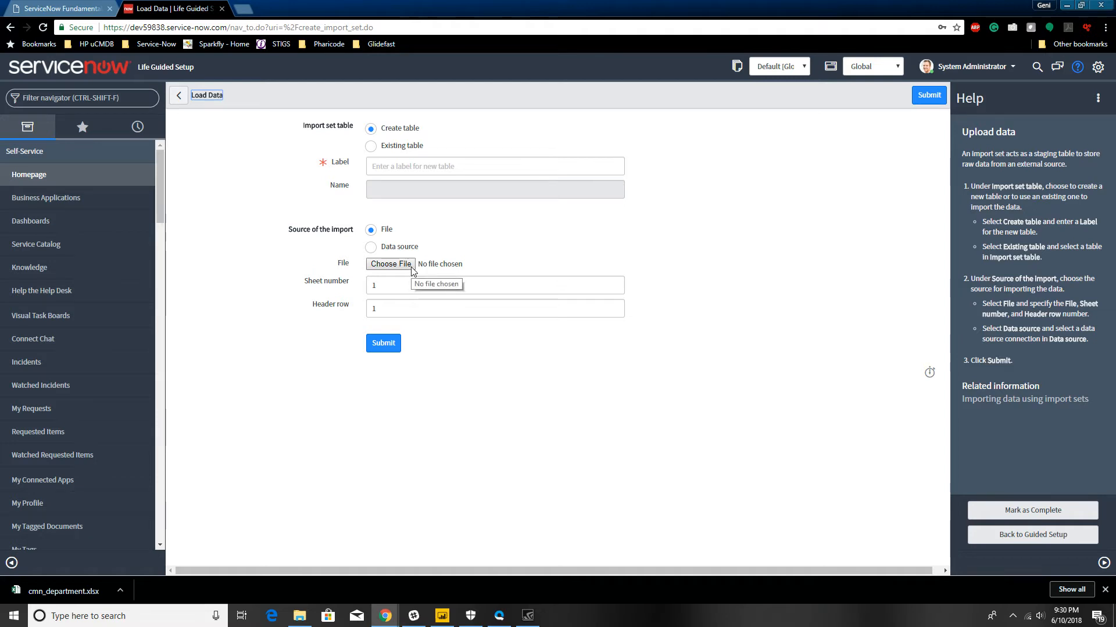
{"action": "left_click", "coordinate": [370, 249]}
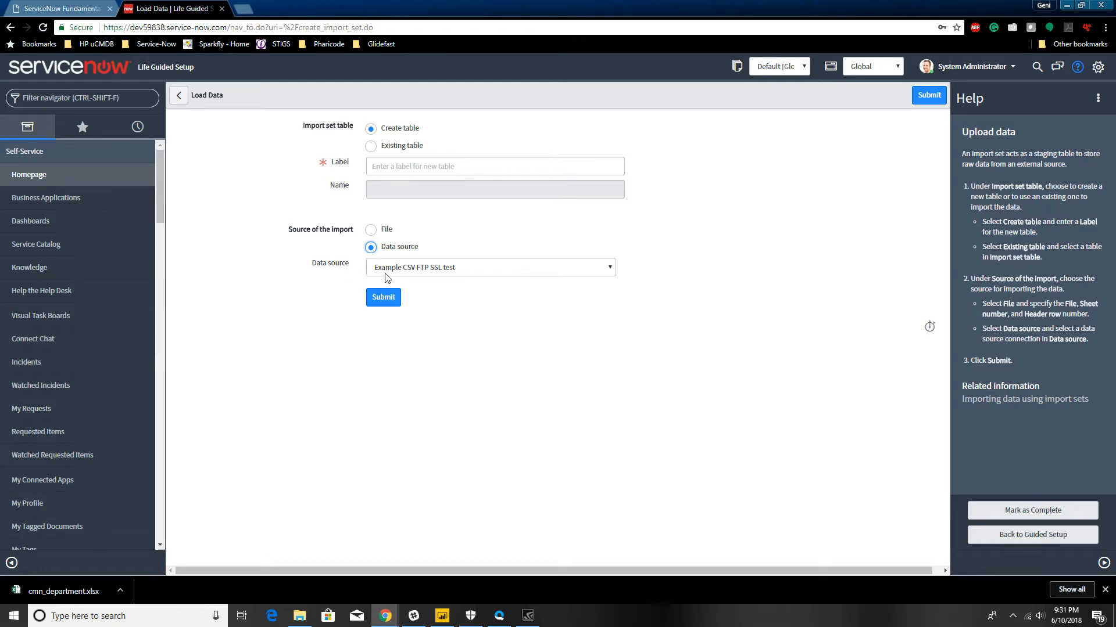
{"action": "left_click", "coordinate": [408, 272]}
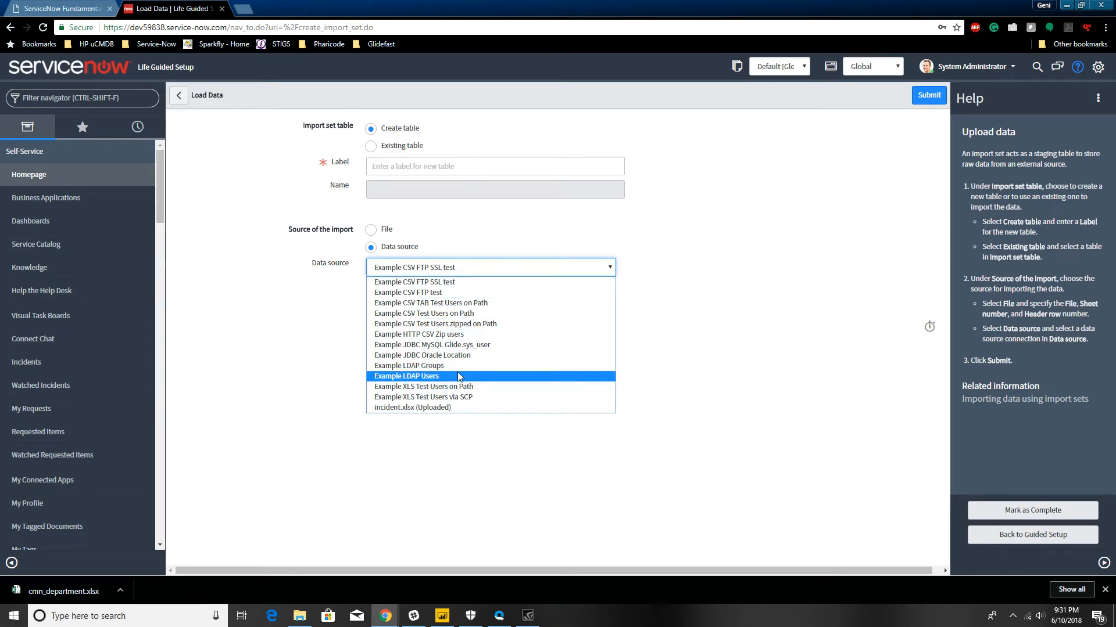
{"action": "left_click", "coordinate": [729, 316]}
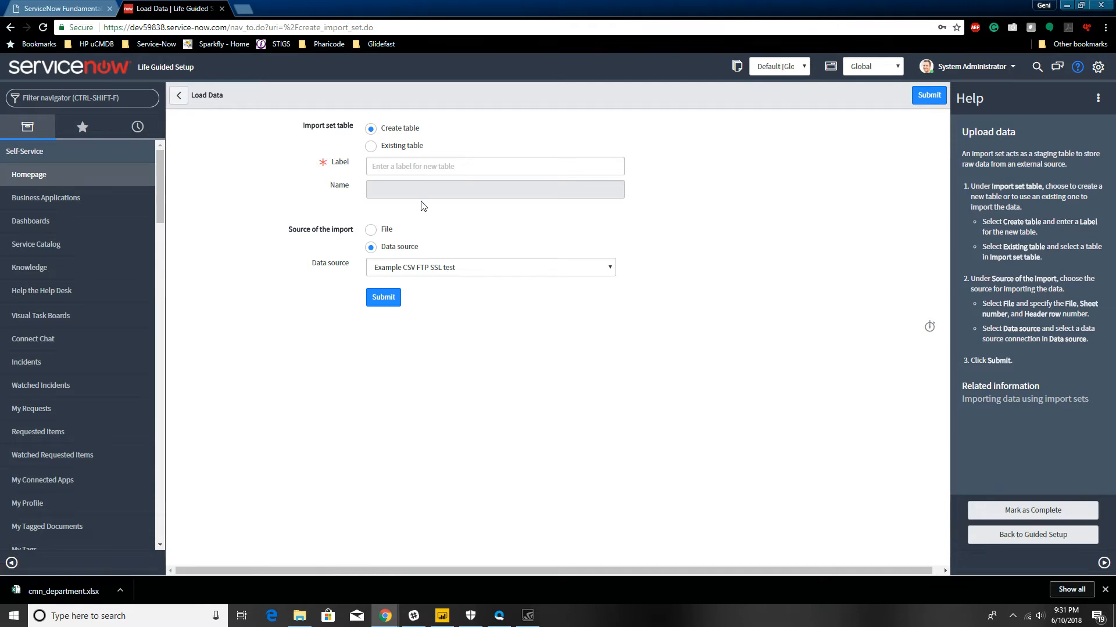
Step: Filter the navigator for "Departm" and open the Departments list under Organization
{"action": "left_click", "coordinate": [73, 93]}
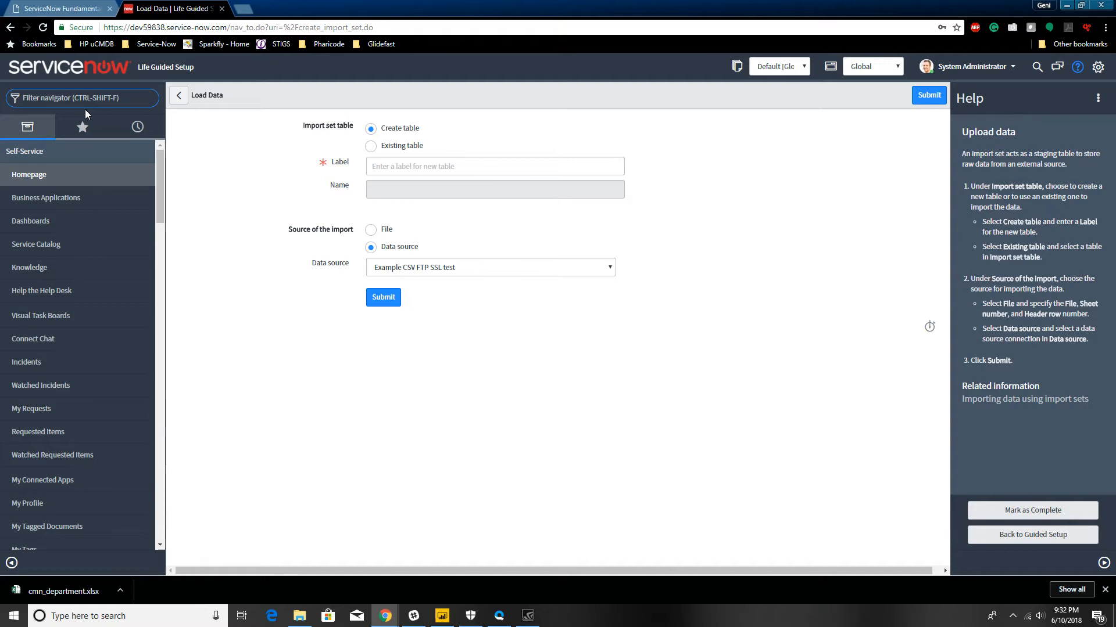
{"action": "type", "text": "Depa"}
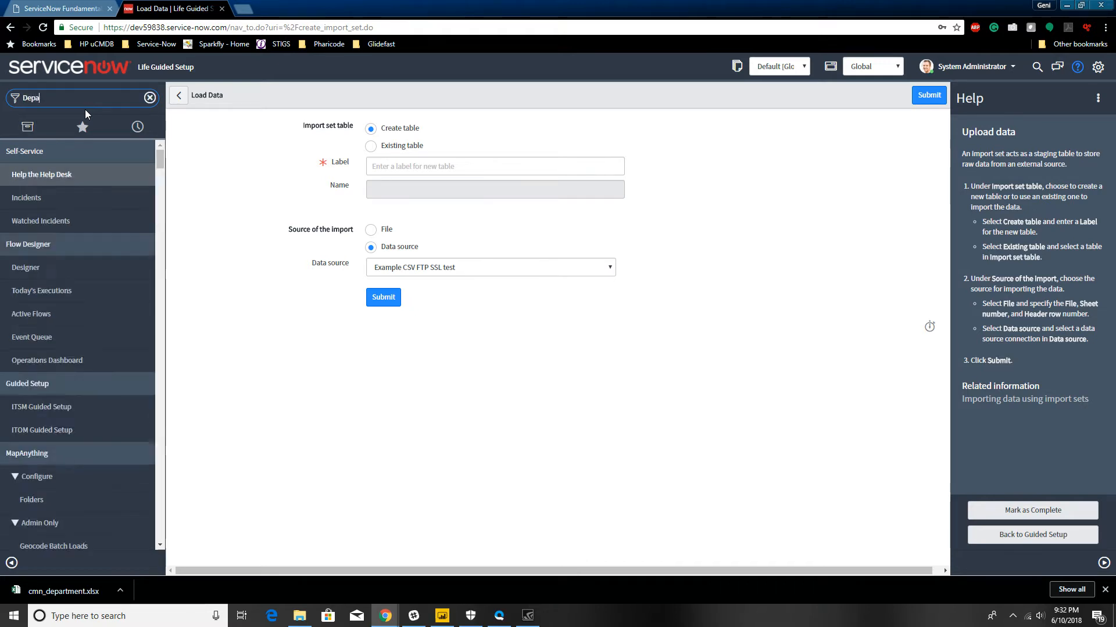
{"action": "type", "text": "rtm"}
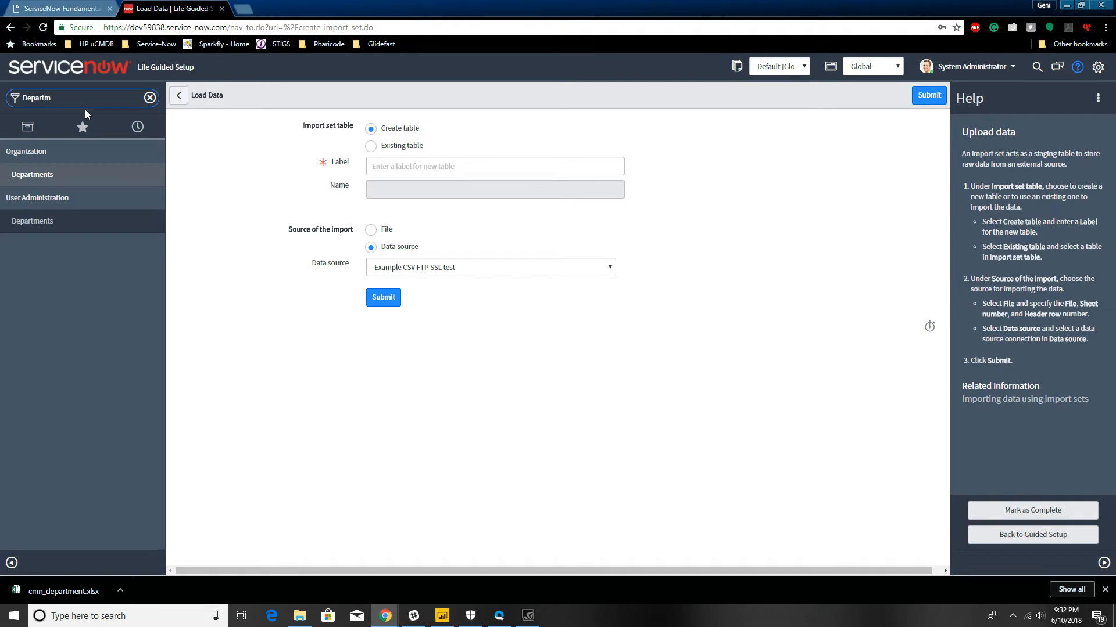
{"action": "left_click", "coordinate": [46, 174]}
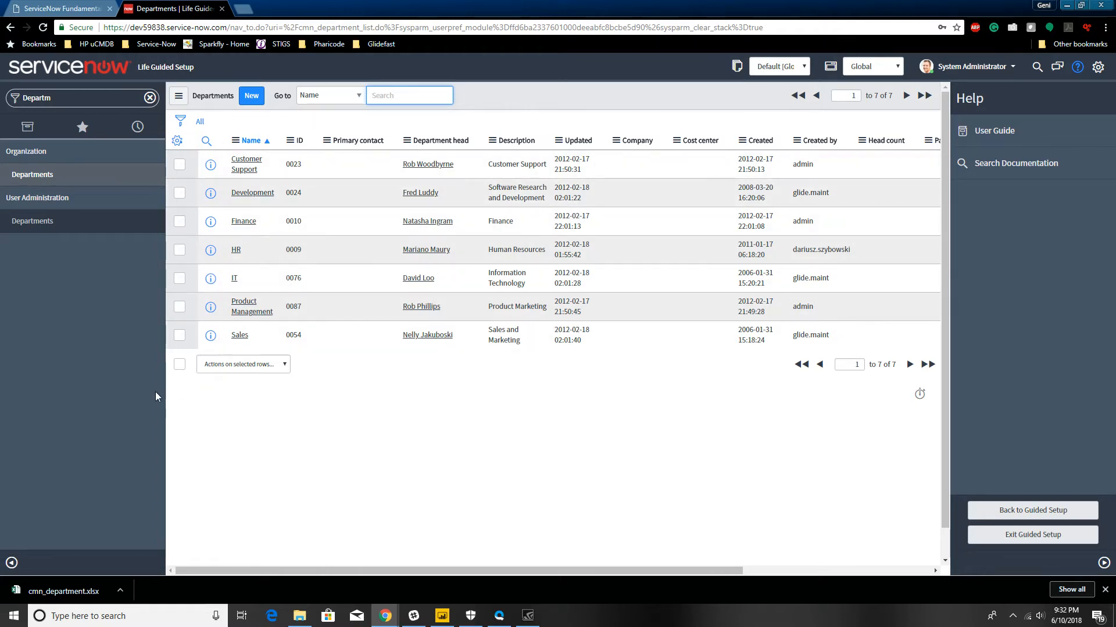
Step: Select all records in the Departments list and delete them, confirming the deletion
{"action": "left_click", "coordinate": [179, 365]}
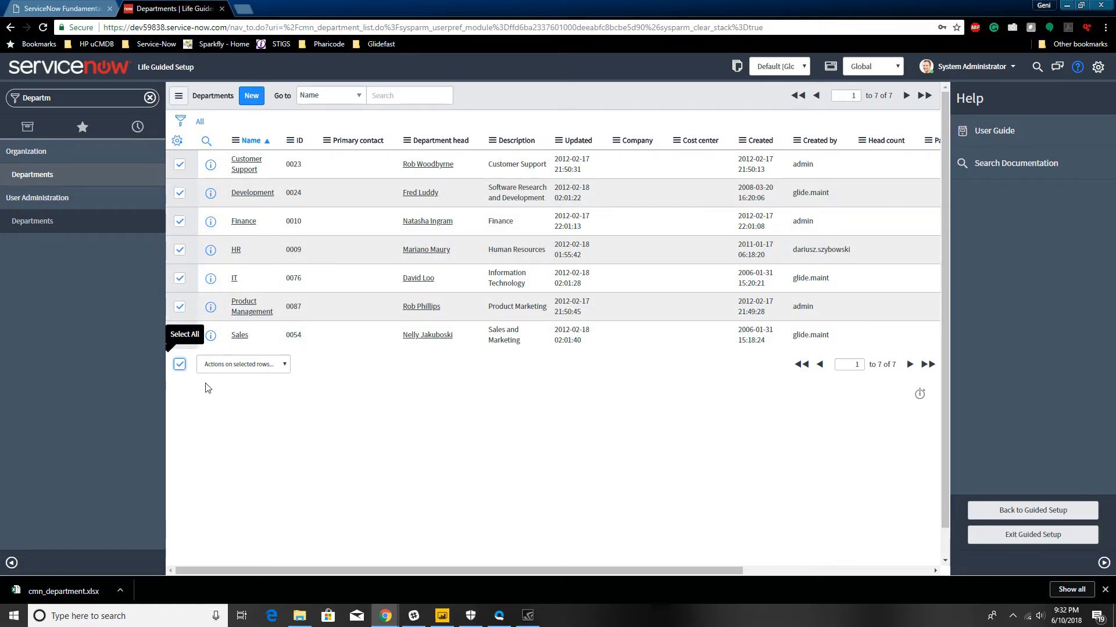
{"action": "left_click", "coordinate": [259, 364]}
{"action": "left_click", "coordinate": [264, 385]}
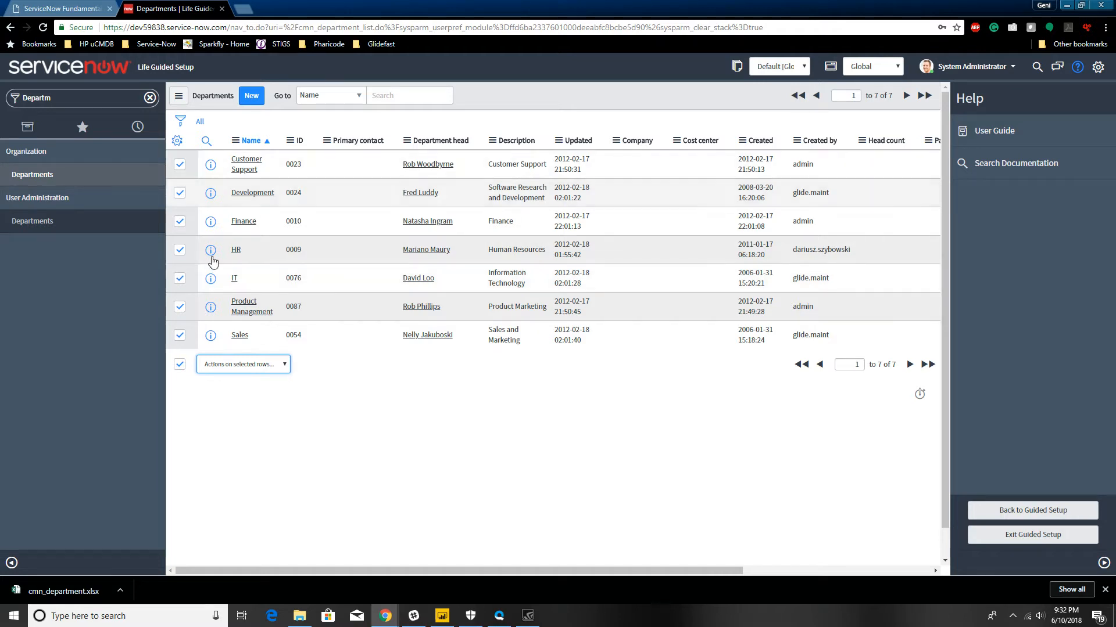
{"action": "left_click", "coordinate": [256, 366]}
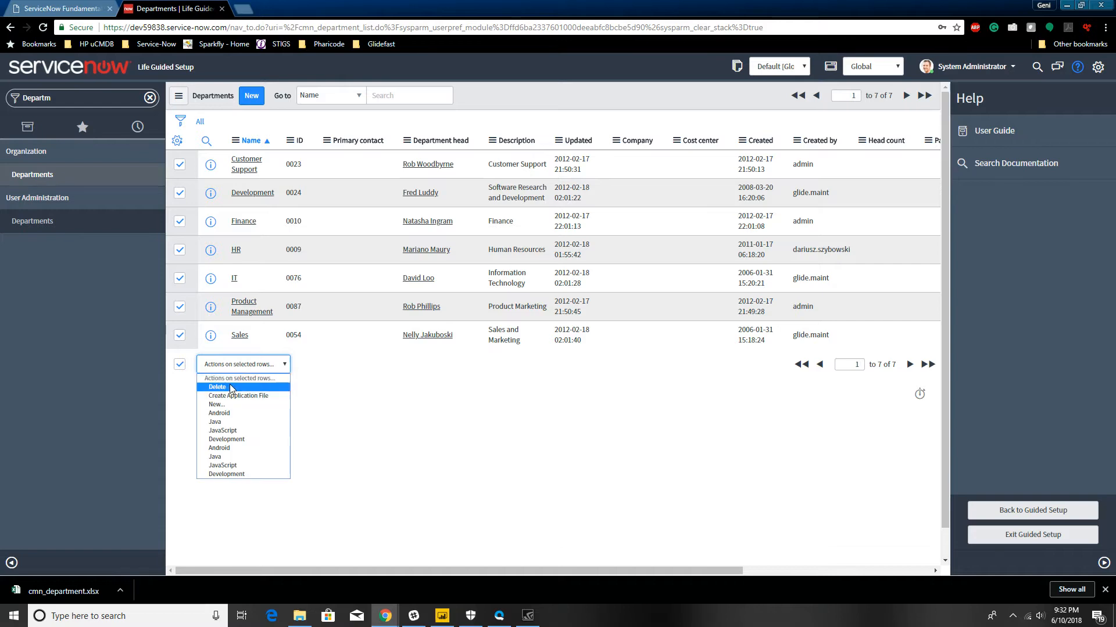
{"action": "left_click", "coordinate": [216, 387]}
{"action": "left_click", "coordinate": [617, 172]}
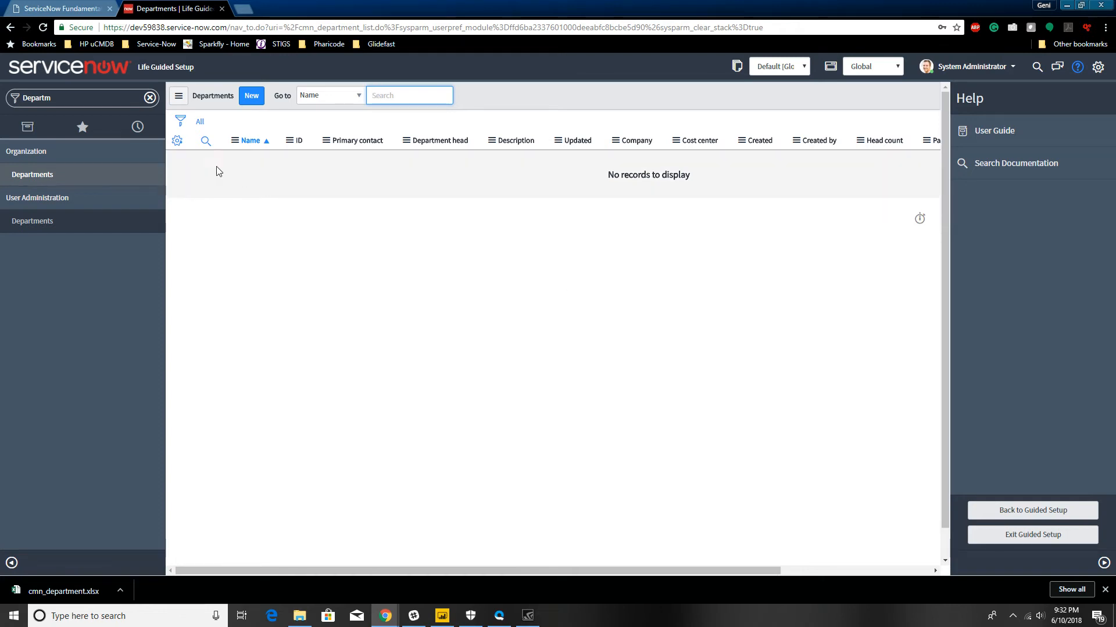
Step: Open a blank new department record and look over its Name, ID and Description fields
{"action": "left_click", "coordinate": [251, 97]}
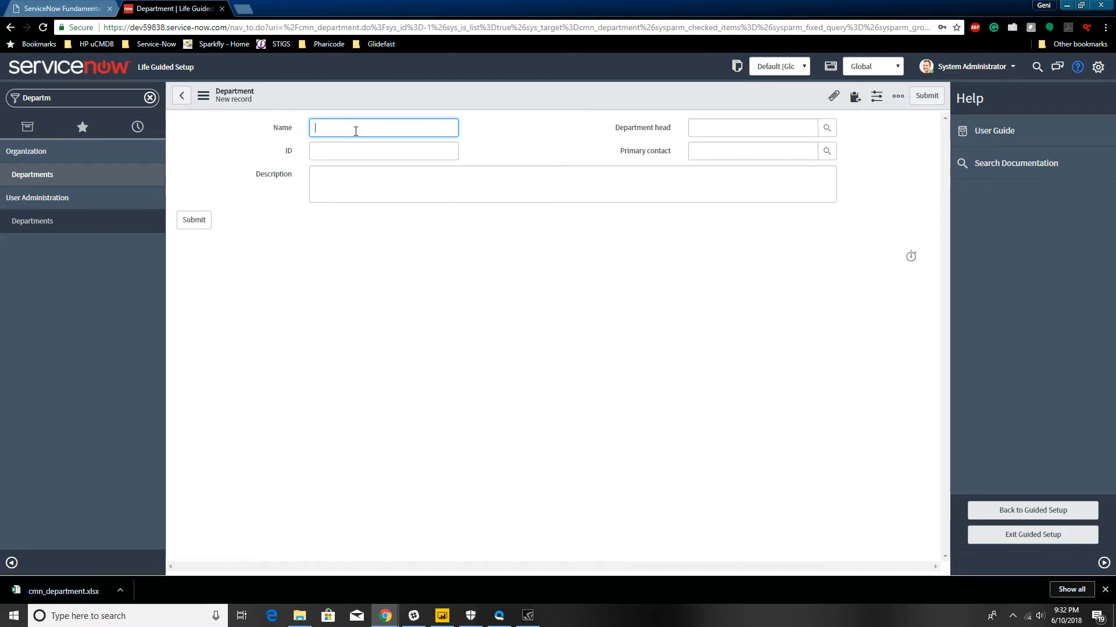
{"action": "left_click", "coordinate": [354, 150]}
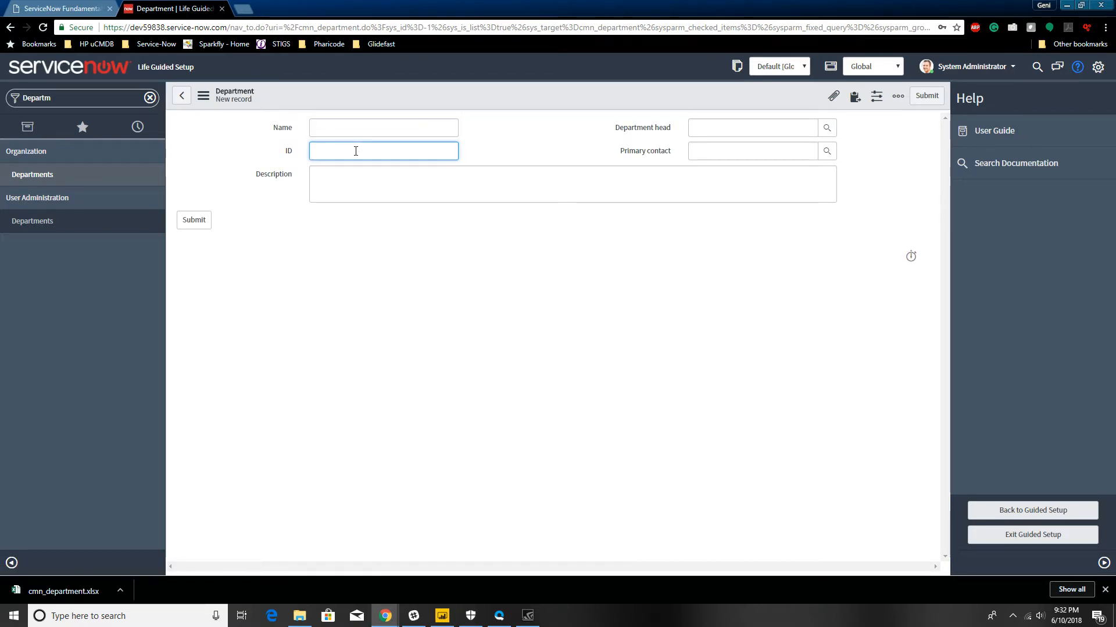
{"action": "left_click", "coordinate": [413, 185]}
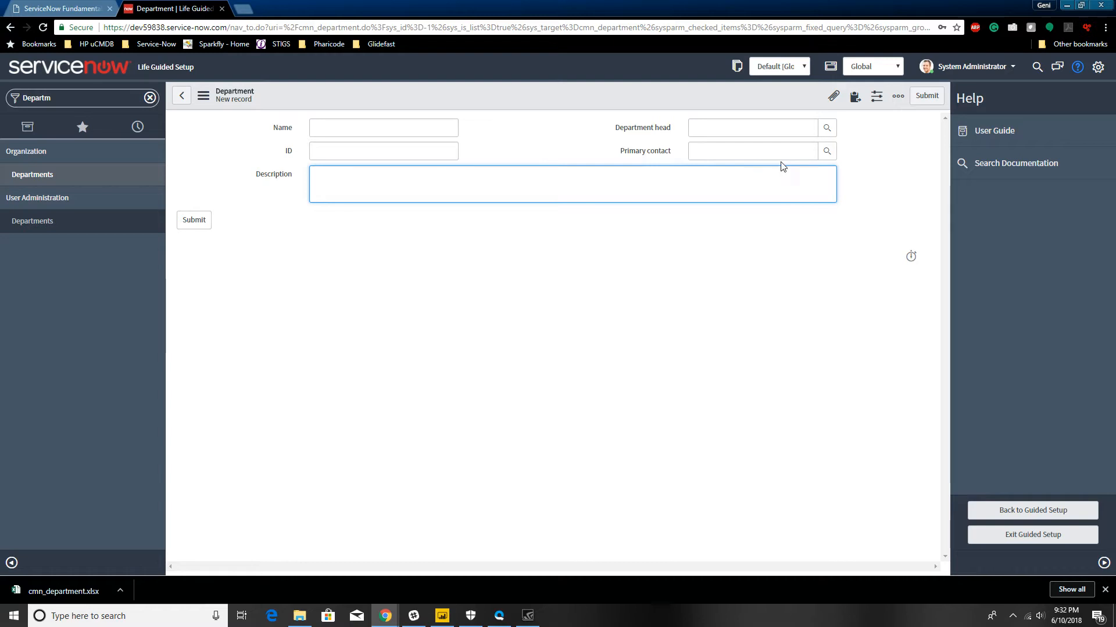
Step: Look up the users available for the Department head field, check the lookup's source table, and close it without choosing one
{"action": "left_click", "coordinate": [827, 128]}
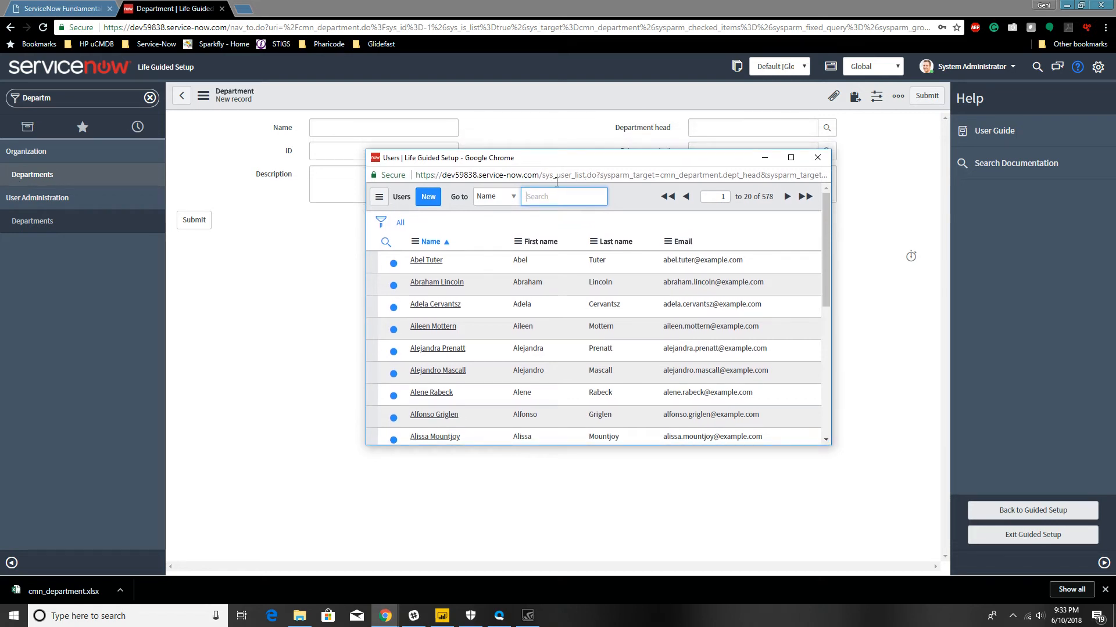
{"action": "left_click_drag", "start_coordinate": [554, 181], "coordinate": [576, 177]}
{"action": "left_click", "coordinate": [553, 177]}
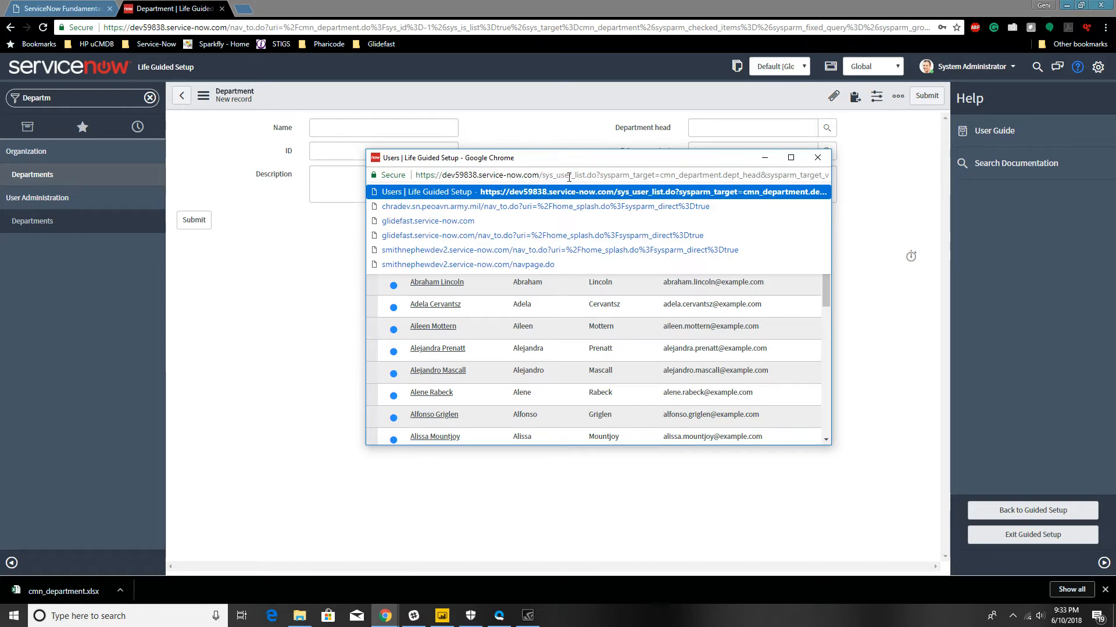
{"action": "left_click", "coordinate": [548, 337]}
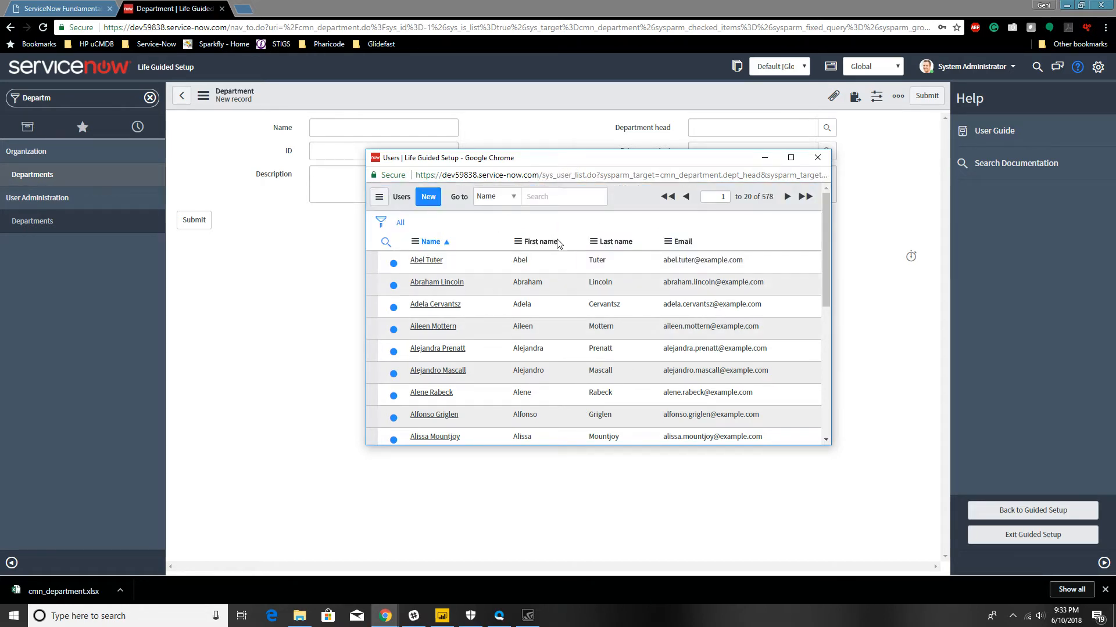
{"action": "scroll", "coordinate": [544, 317], "scroll_direction": "down", "scroll_amount": 2}
{"action": "scroll", "coordinate": [543, 313], "scroll_direction": "down", "scroll_amount": 5}
{"action": "scroll", "coordinate": [544, 313], "scroll_direction": "up", "scroll_amount": 10}
{"action": "scroll", "coordinate": [543, 297], "scroll_direction": "down", "scroll_amount": 4}
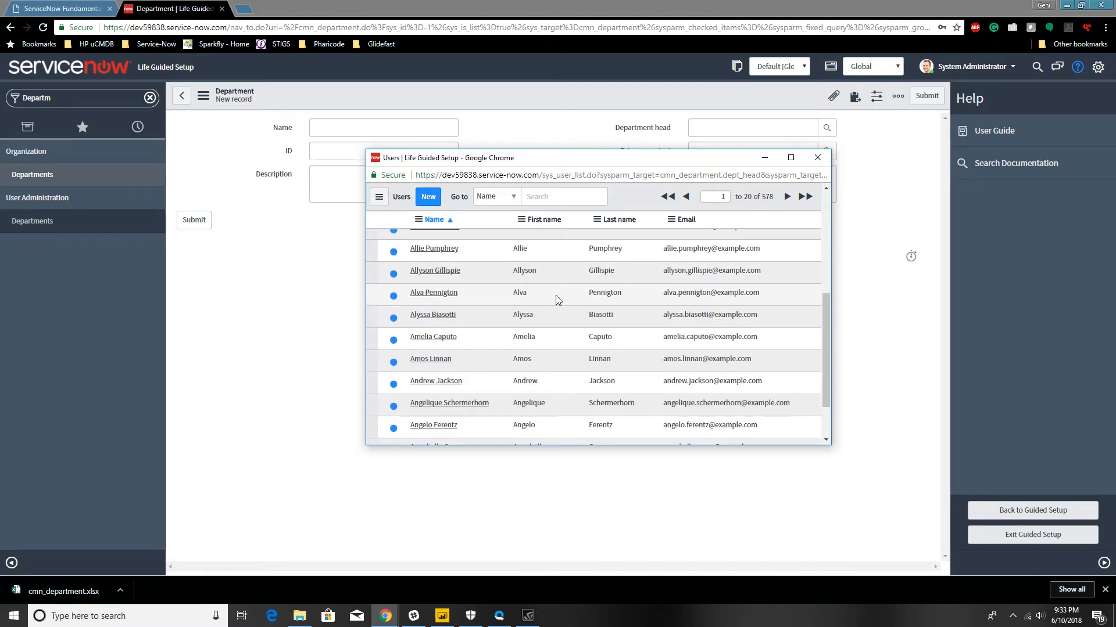
{"action": "left_click", "coordinate": [817, 157]}
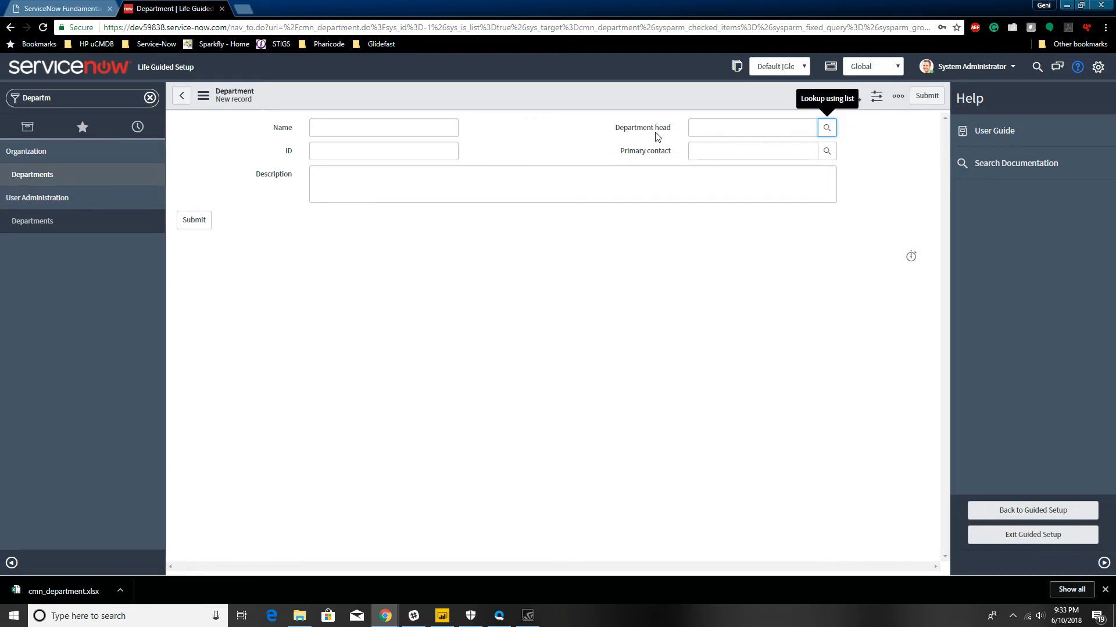
Step: View the user lookup for the Primary contact field, close it, and compare the Department head and Primary contact fields
{"action": "left_click", "coordinate": [826, 152]}
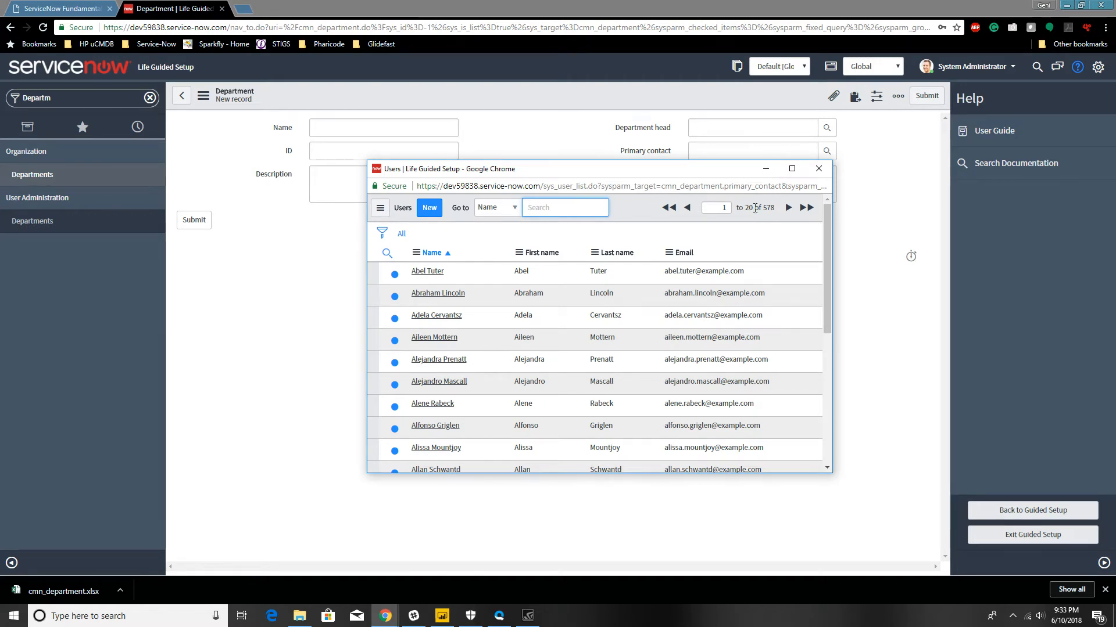
{"action": "left_click", "coordinate": [819, 168]}
{"action": "left_click", "coordinate": [710, 125]}
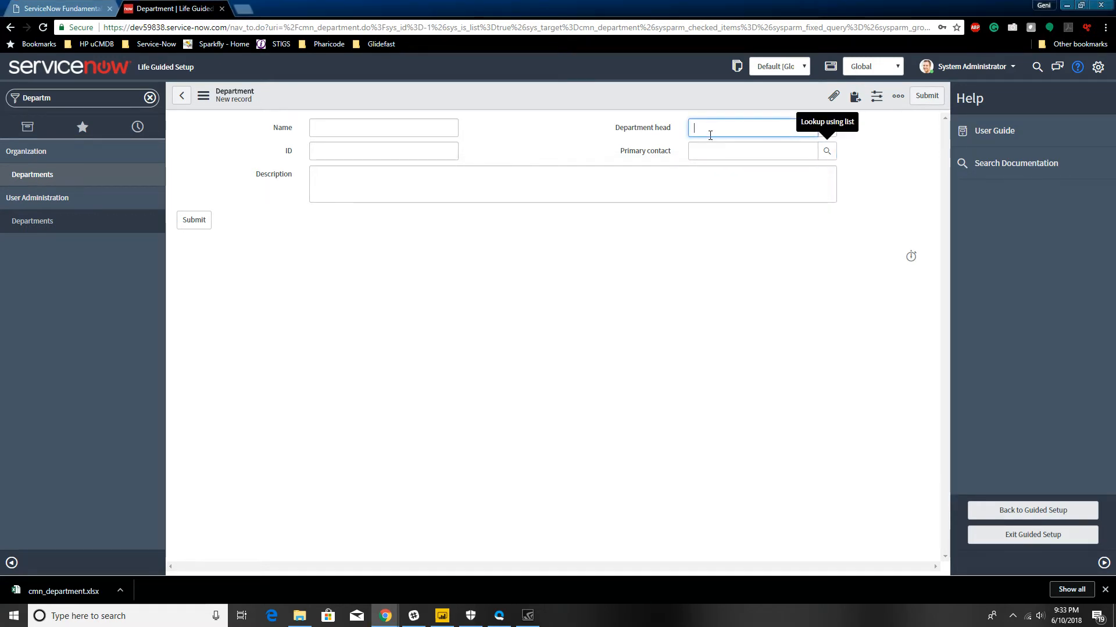
{"action": "left_click", "coordinate": [723, 149]}
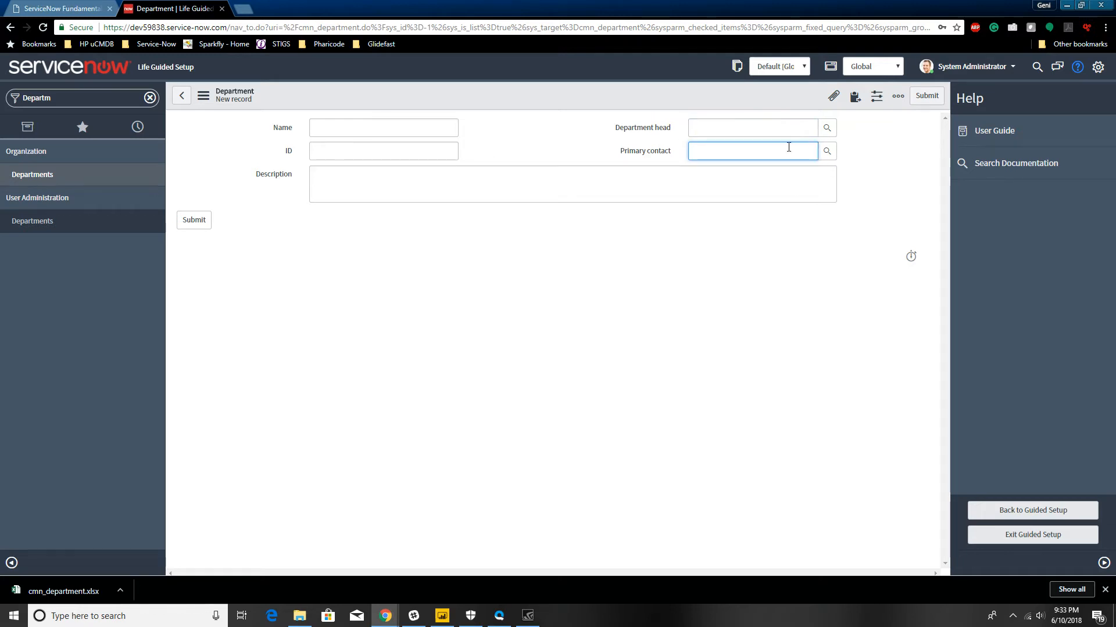
{"action": "left_click", "coordinate": [790, 126]}
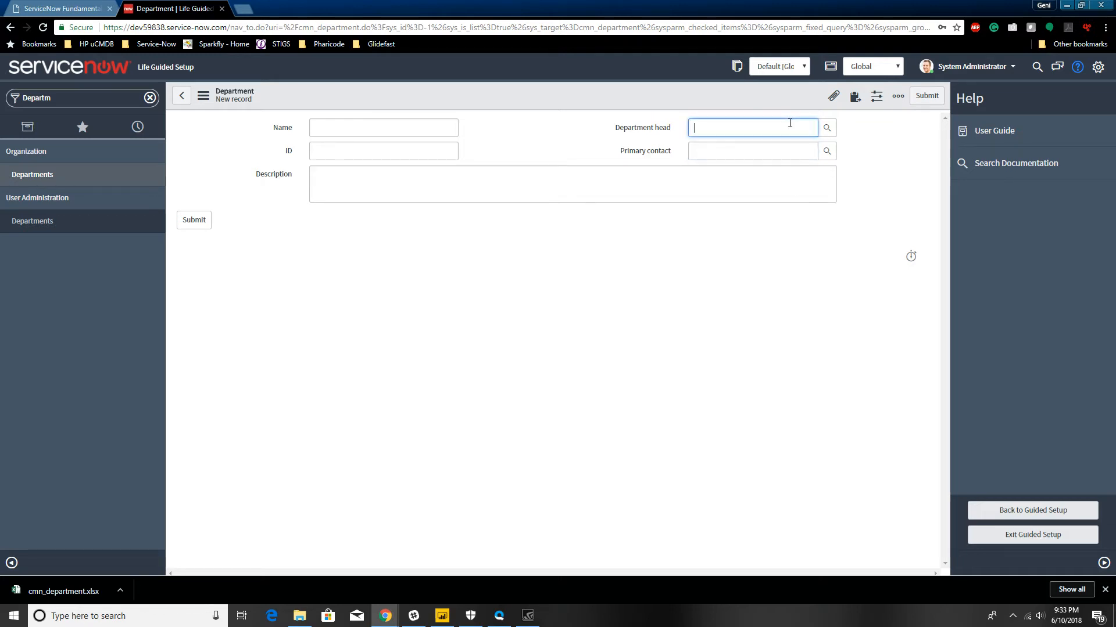
{"action": "left_click", "coordinate": [771, 154]}
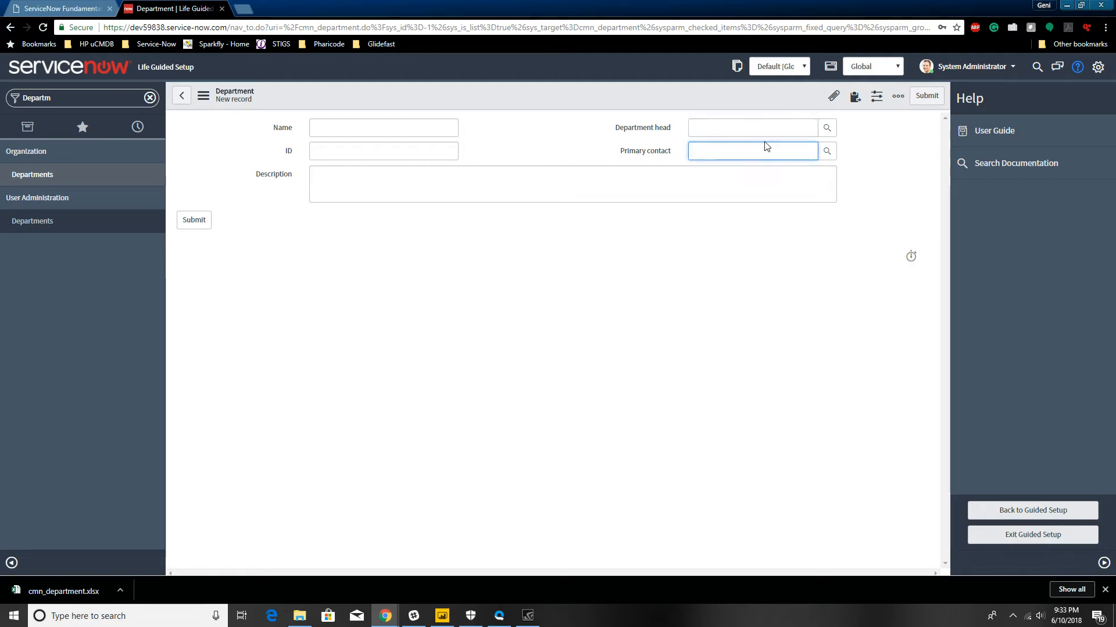
{"action": "left_click", "coordinate": [771, 133]}
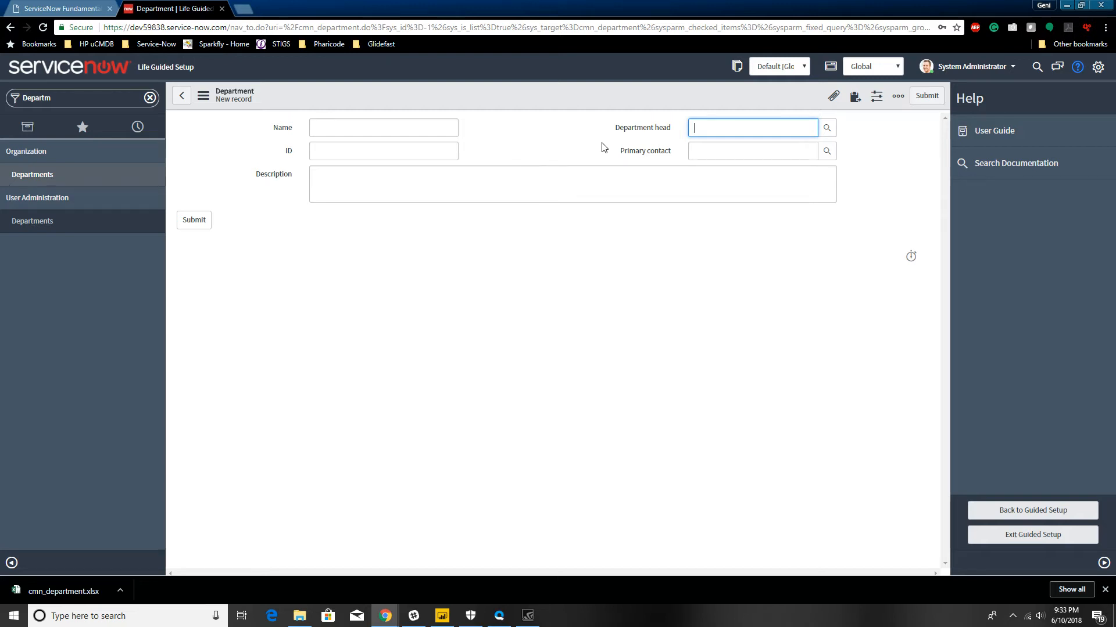
Step: Leave the new department record without submitting it and return to the Departments list
{"action": "left_click", "coordinate": [183, 99]}
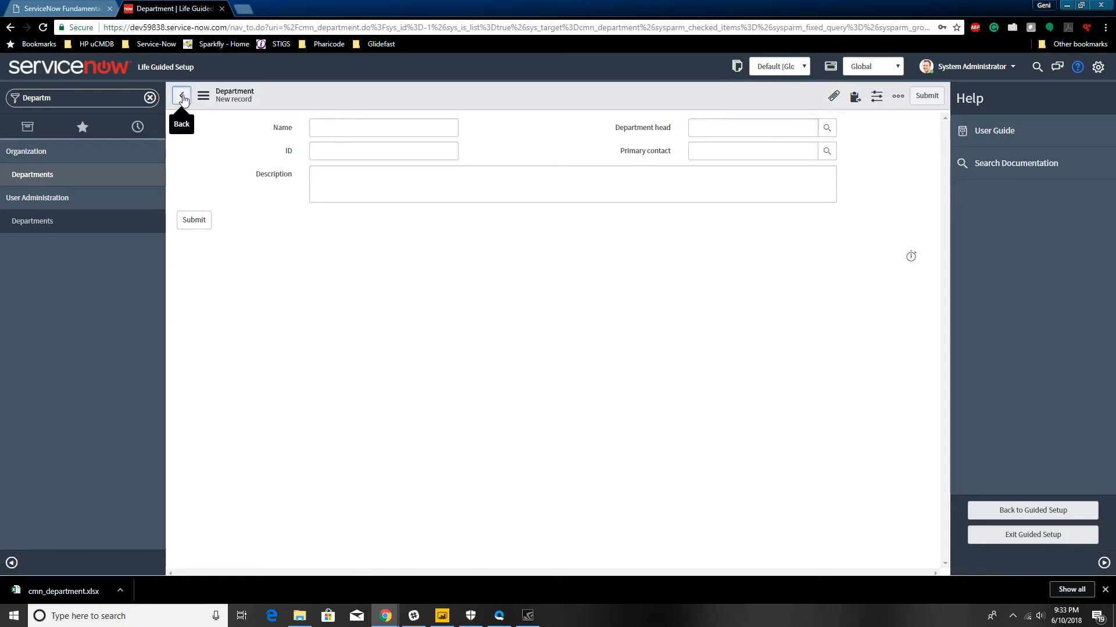
{"action": "left_click", "coordinate": [330, 127]}
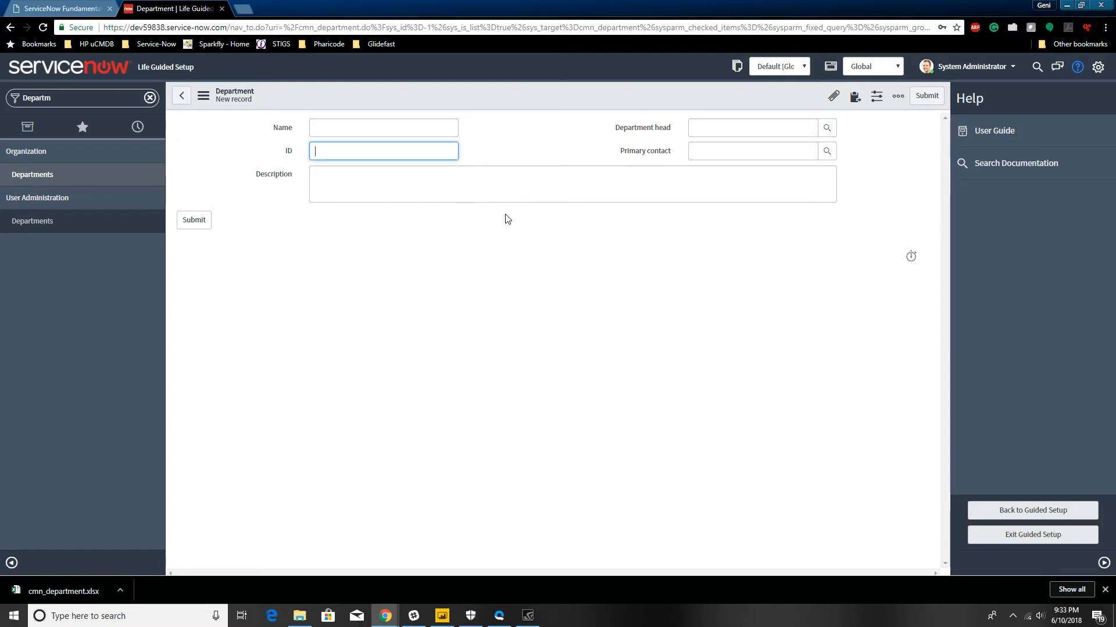
{"action": "left_click", "coordinate": [182, 96]}
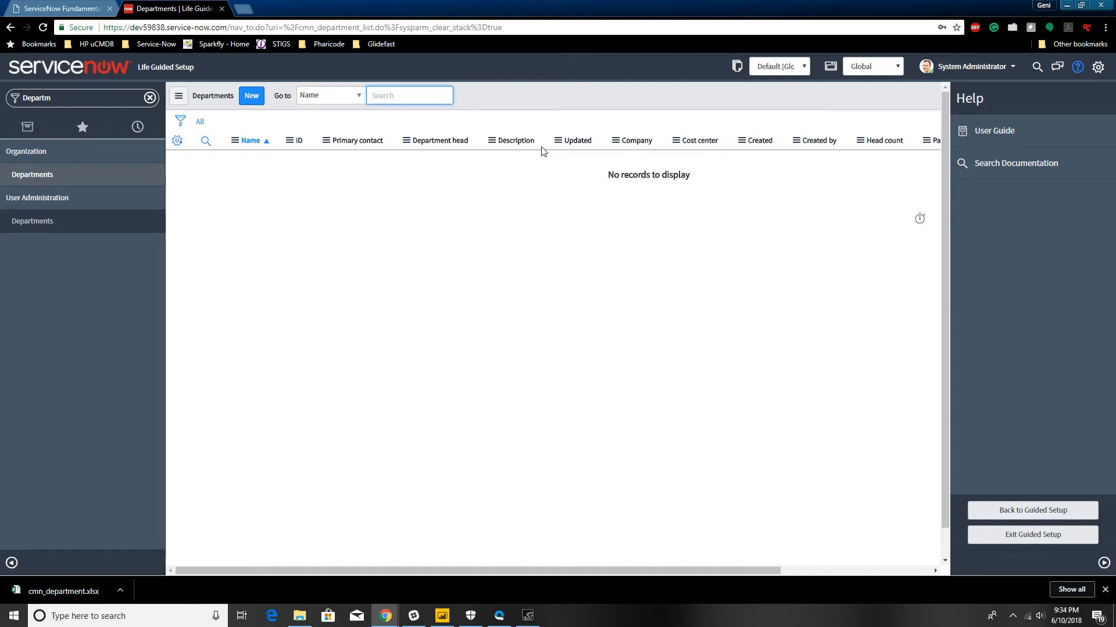
{"action": "left_click", "coordinate": [285, 213]}
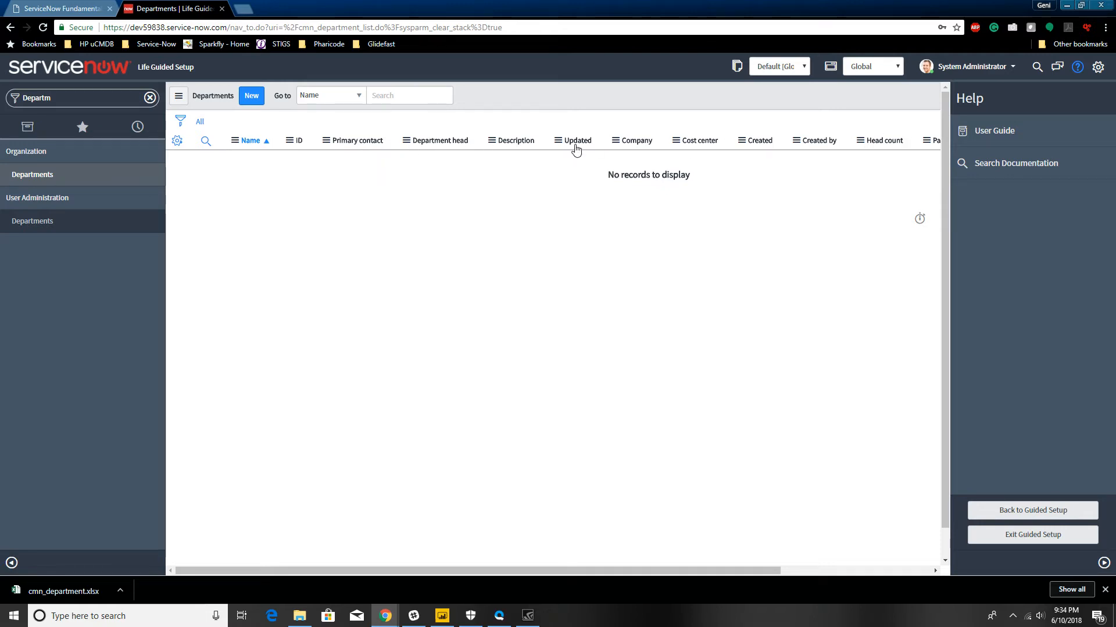
Step: Start an import into the Departments list for inserting records, then create and download an Excel template that includes all fields
{"action": "right_click", "coordinate": [539, 144]}
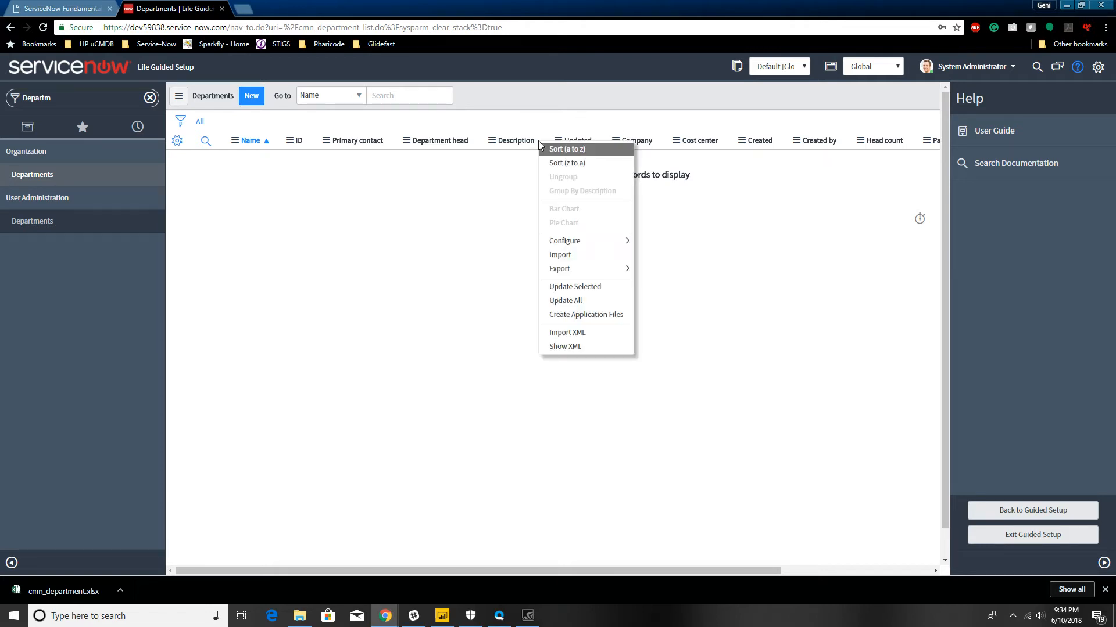
{"action": "left_click", "coordinate": [579, 255]}
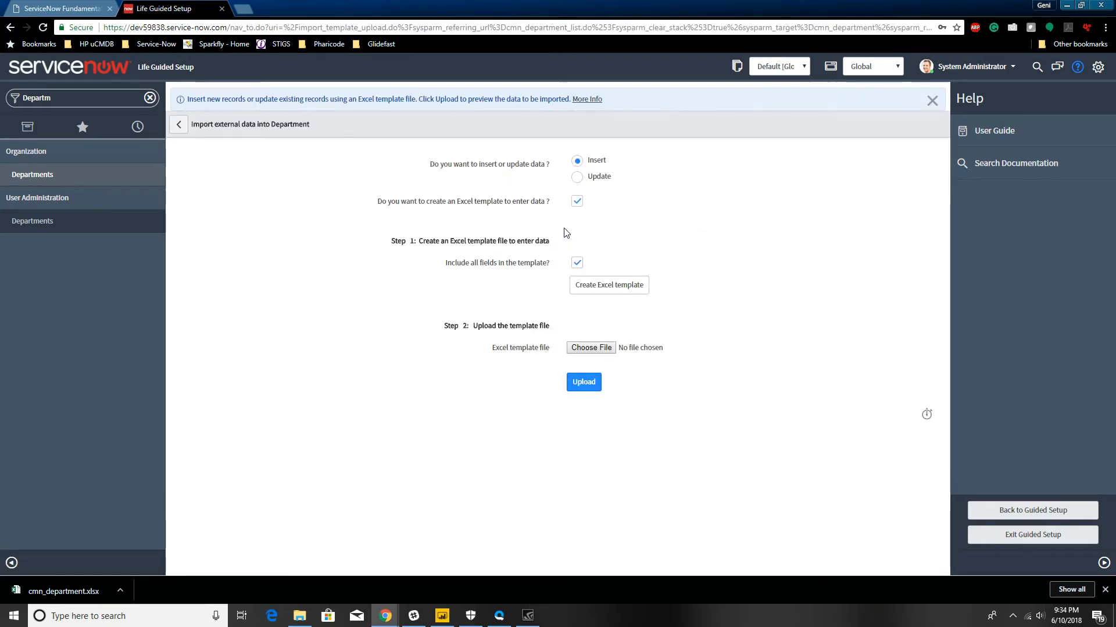
{"action": "left_click", "coordinate": [609, 285]}
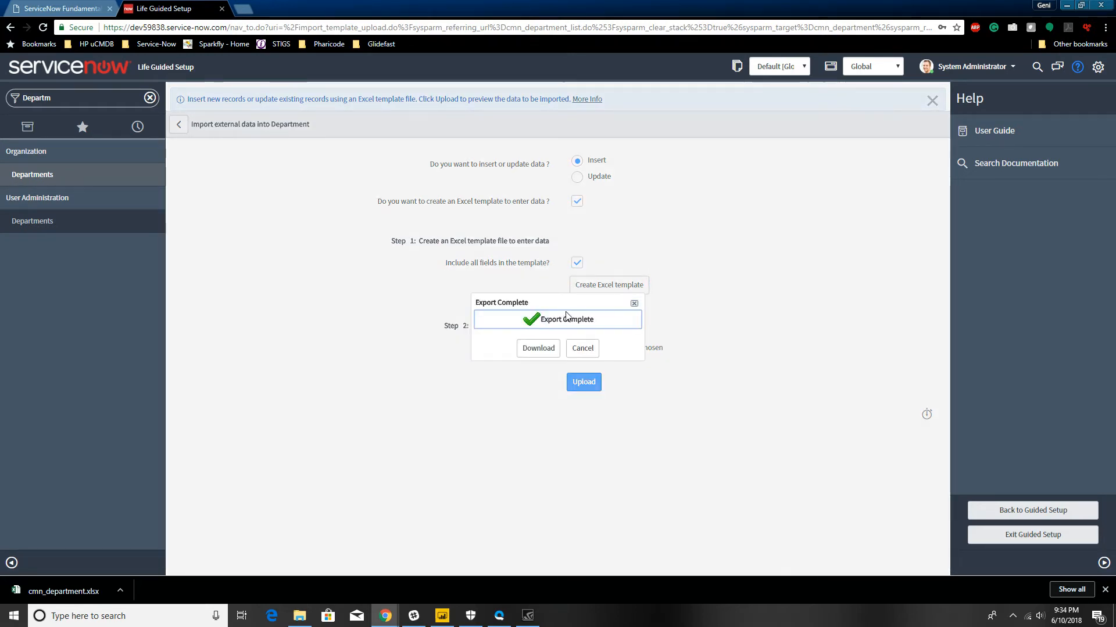
{"action": "left_click", "coordinate": [544, 352]}
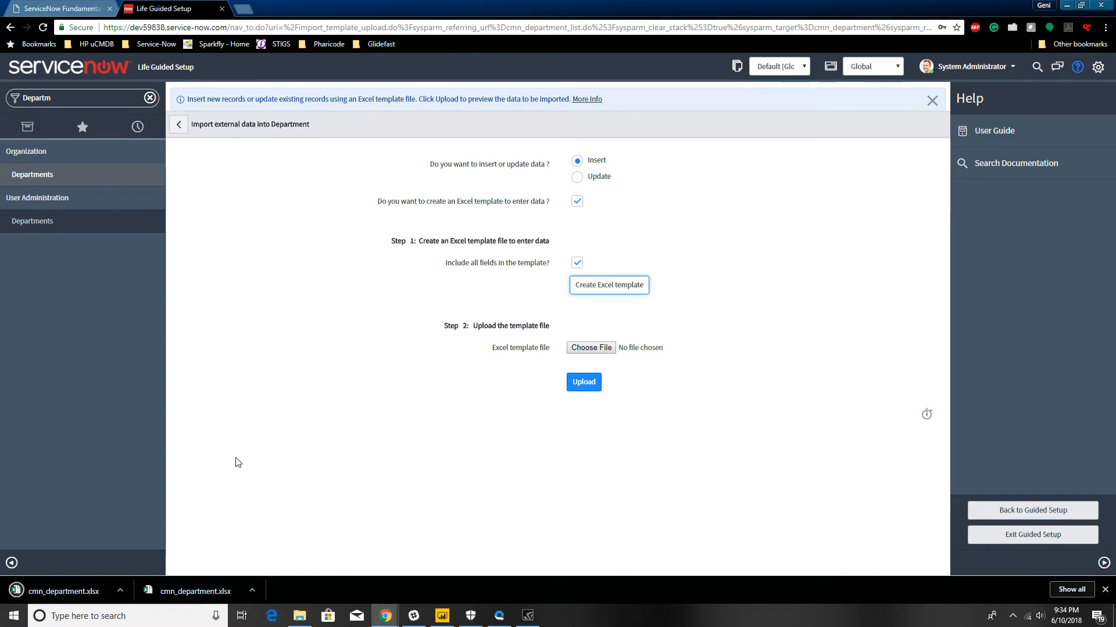
Step: Open the downloaded cmn_department.xlsx template in Excel, enable editing, and read the quick start guide on the Directions sheet
{"action": "left_click", "coordinate": [64, 591]}
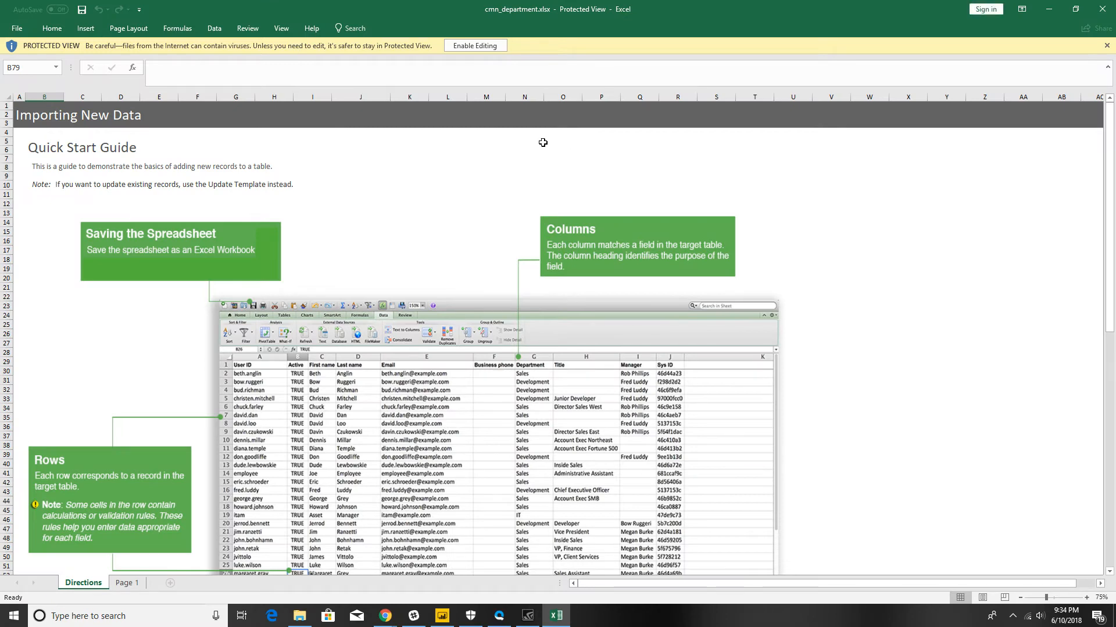
{"action": "left_click", "coordinate": [486, 50]}
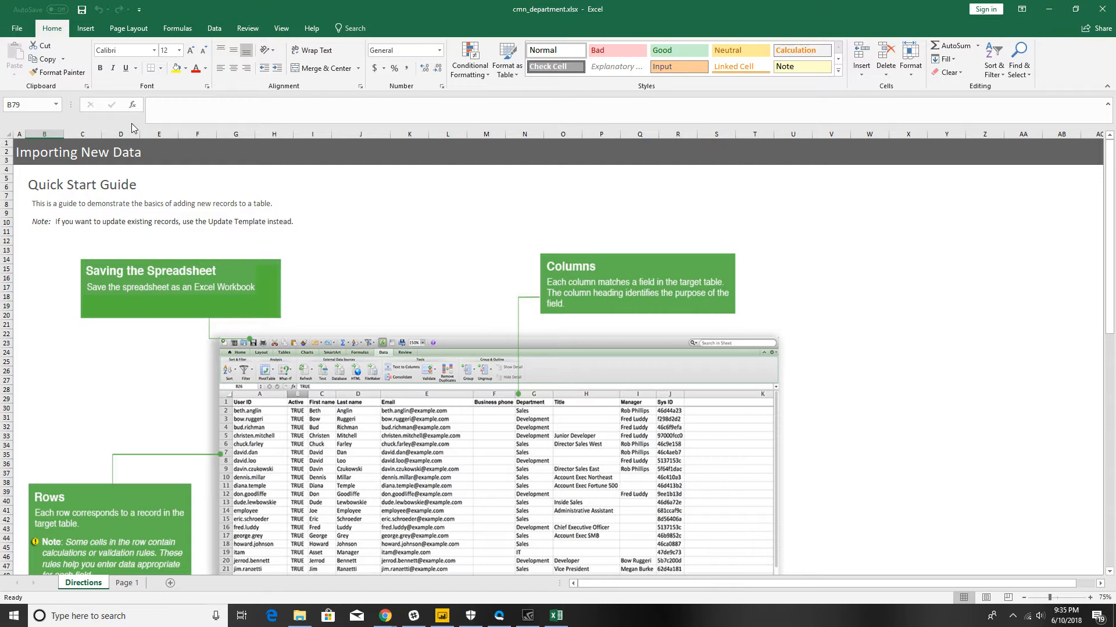
{"action": "scroll", "coordinate": [169, 169], "scroll_direction": "down", "scroll_amount": 1}
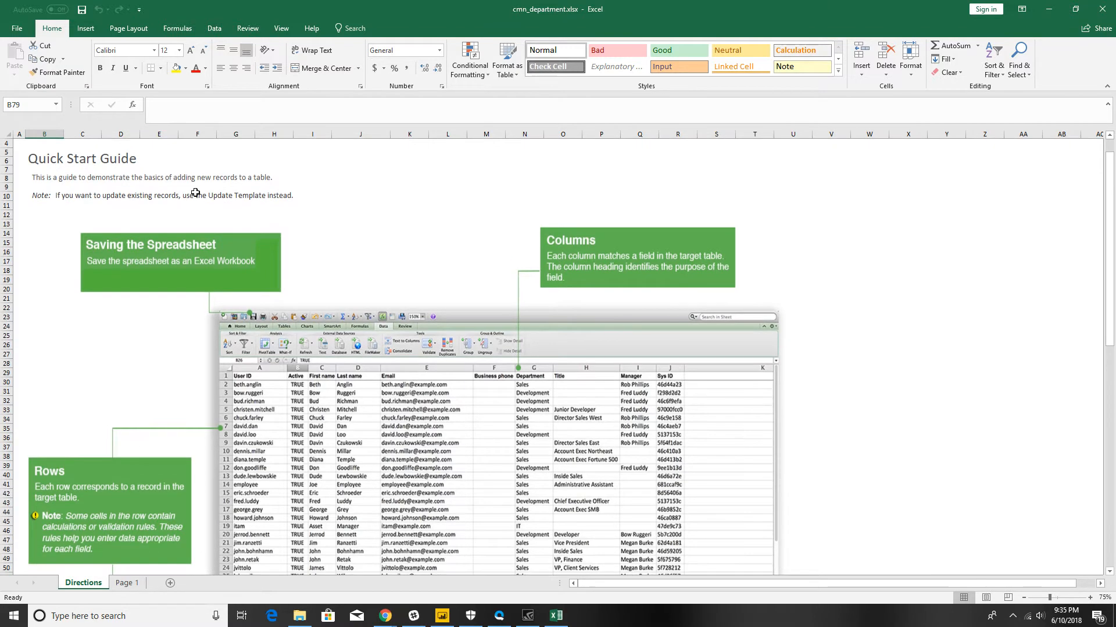
{"action": "scroll", "coordinate": [188, 492], "scroll_direction": "down", "scroll_amount": 5}
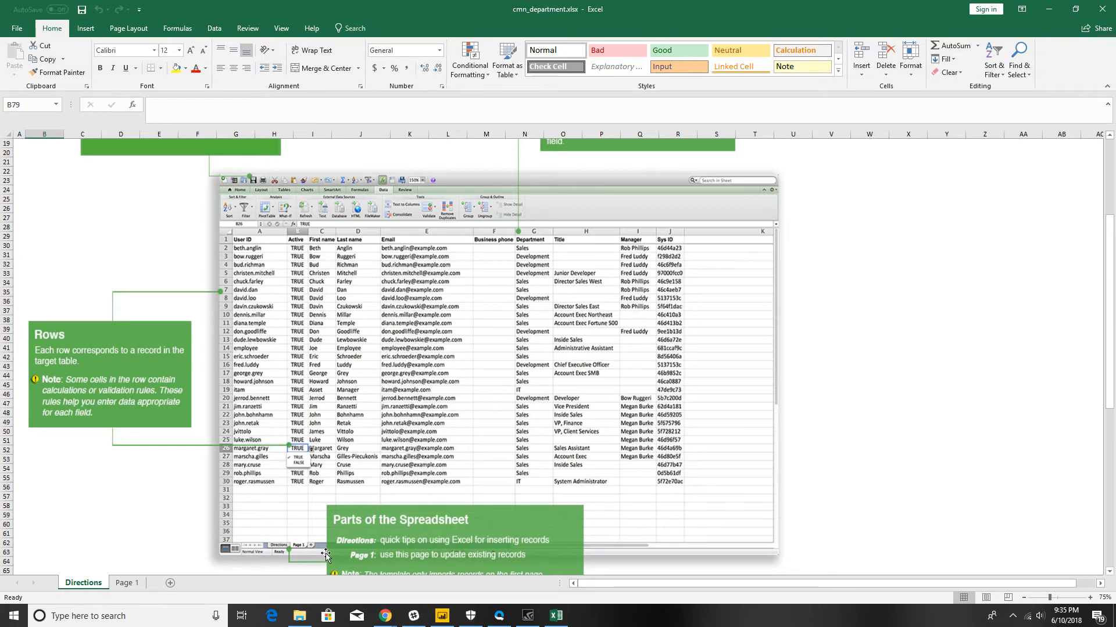
{"action": "scroll", "coordinate": [117, 430], "scroll_direction": "up", "scroll_amount": 4}
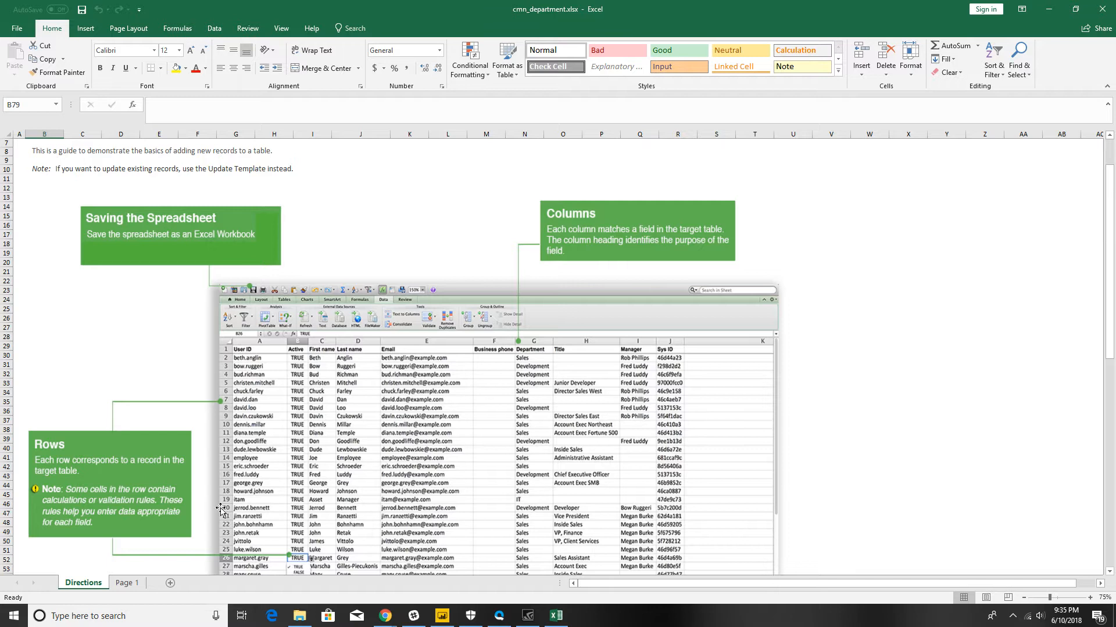
Step: Examine the template's blank Page 1 sheet, going through the department columns from Company to Primary contact
{"action": "left_click", "coordinate": [128, 584]}
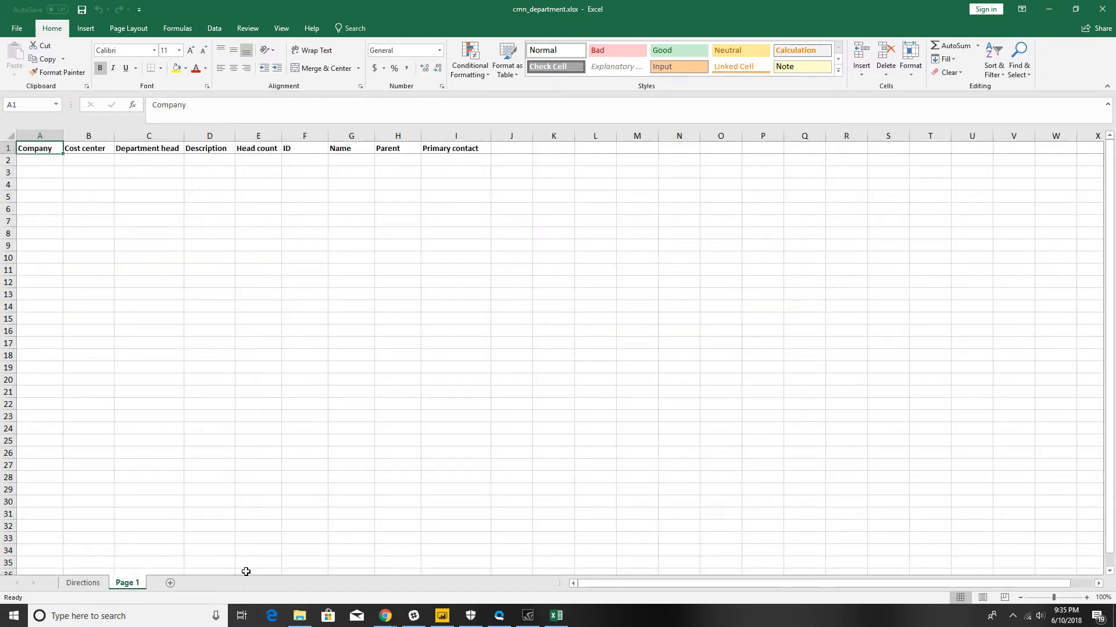
{"action": "left_click", "coordinate": [35, 162]}
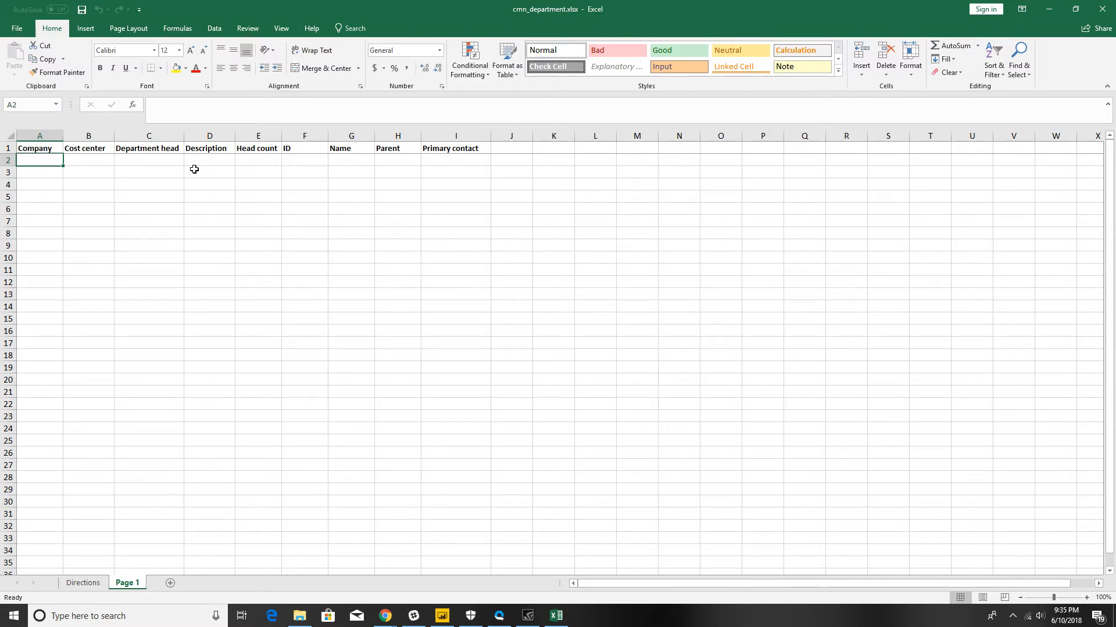
{"action": "left_click", "coordinate": [171, 159]}
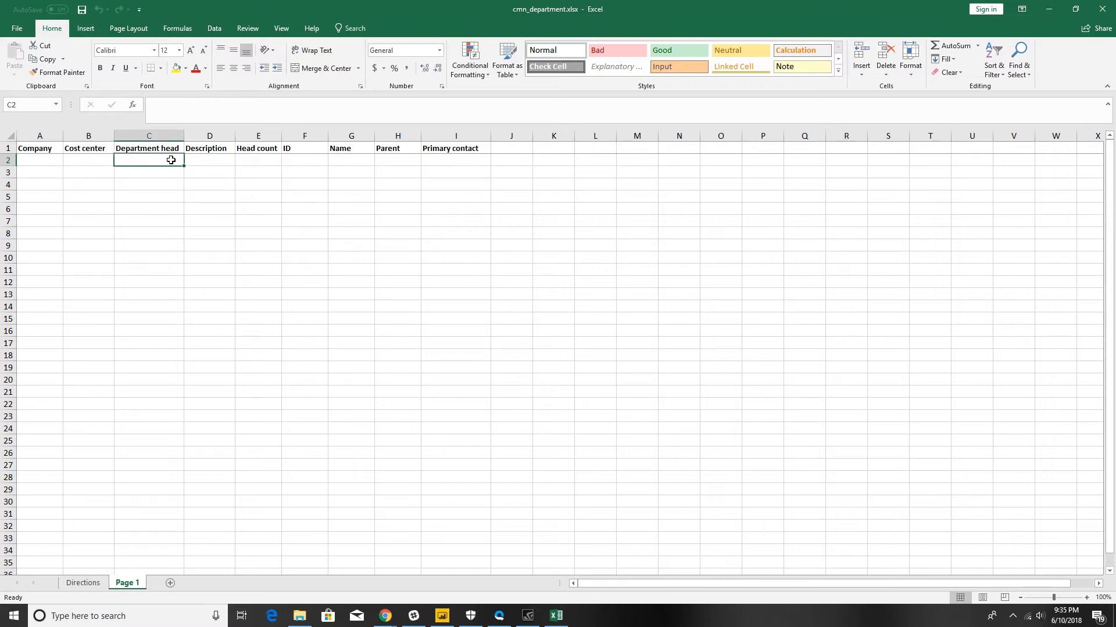
{"action": "left_click", "coordinate": [210, 159]}
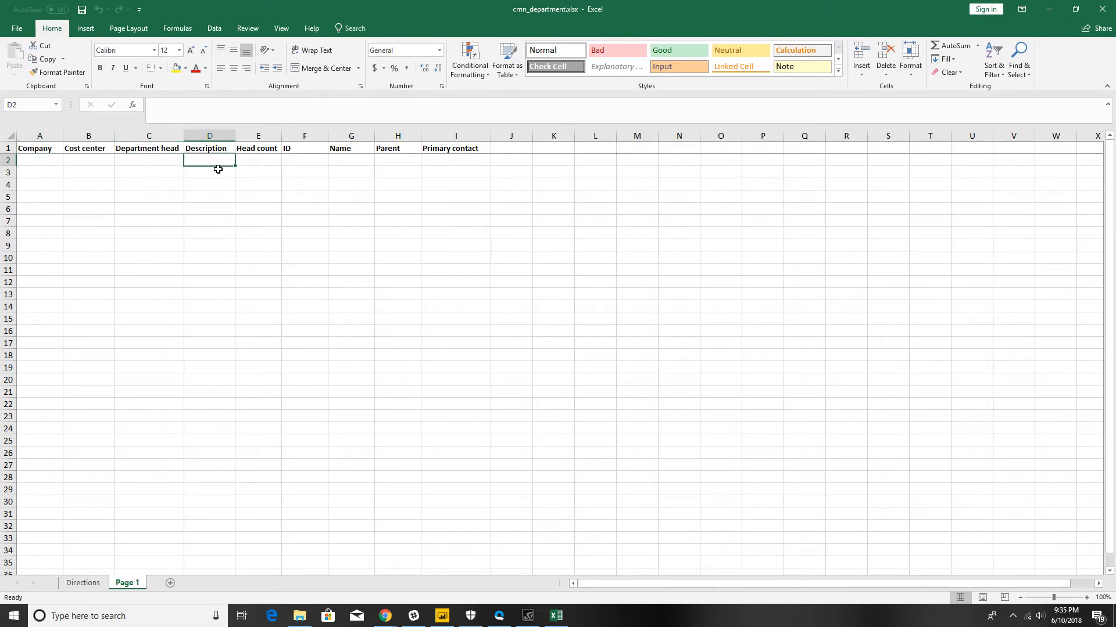
{"action": "left_click", "coordinate": [291, 160]}
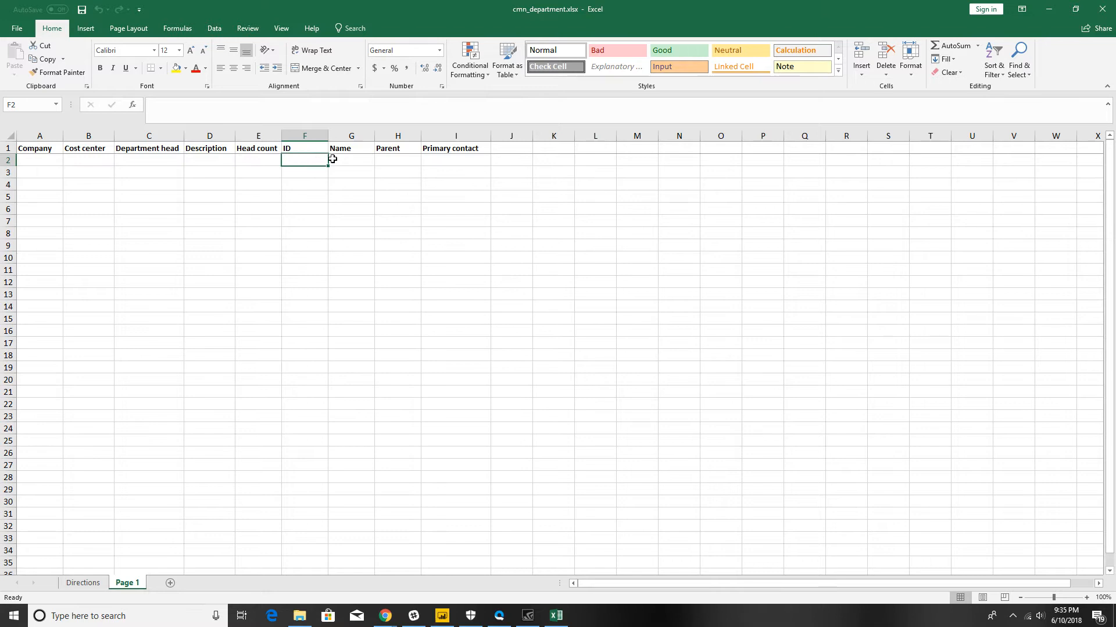
{"action": "left_click", "coordinate": [361, 157]}
{"action": "left_click", "coordinate": [427, 160]}
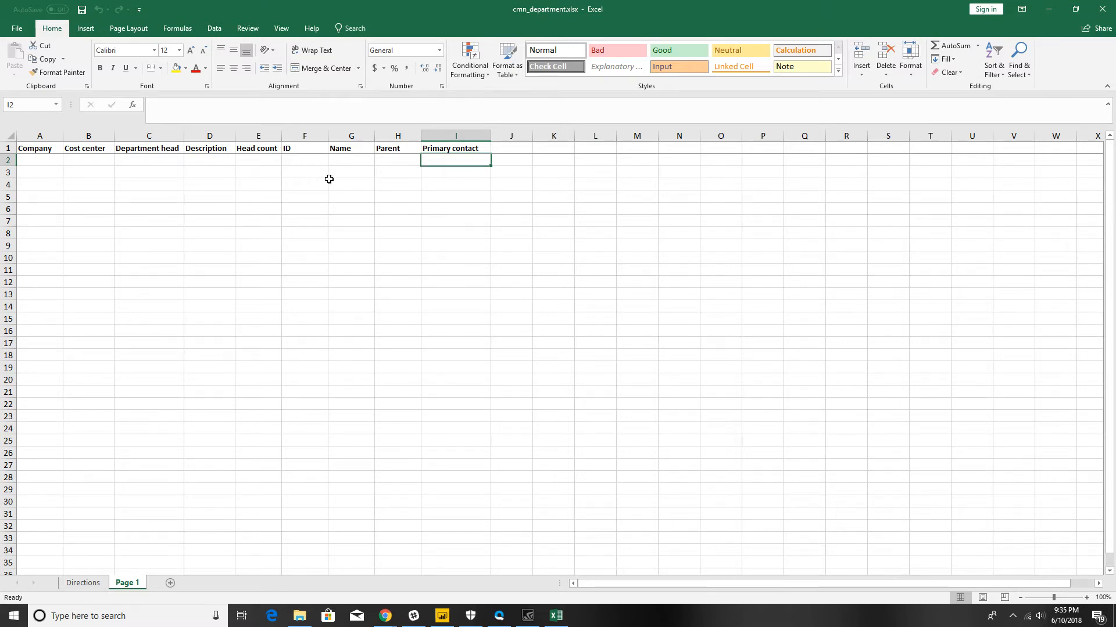
{"action": "left_click", "coordinate": [396, 161]}
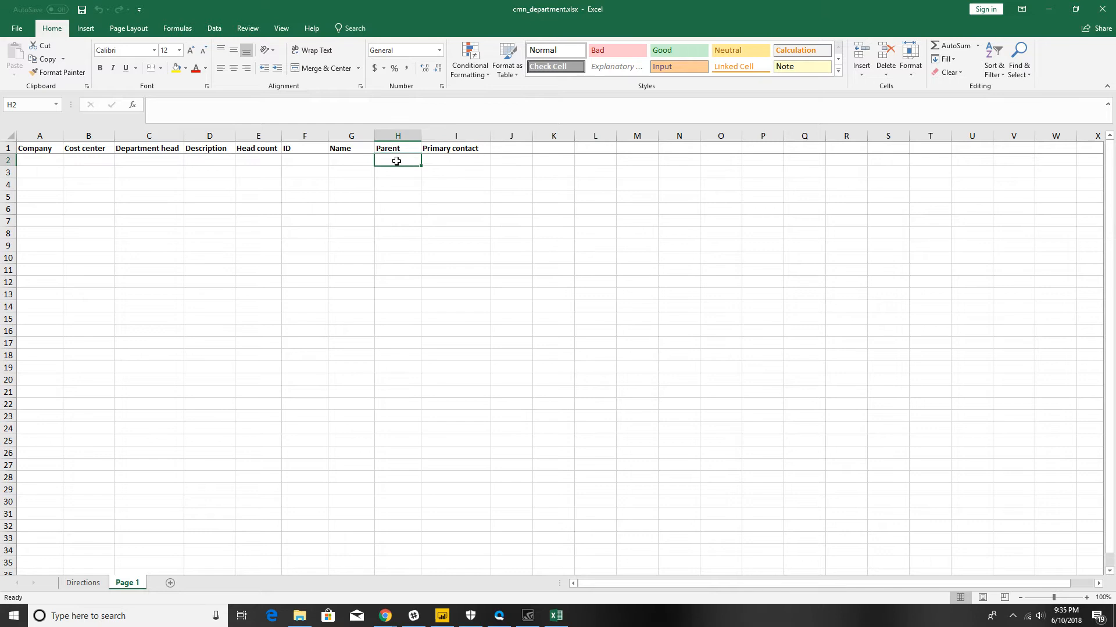
{"action": "left_click", "coordinate": [37, 158]}
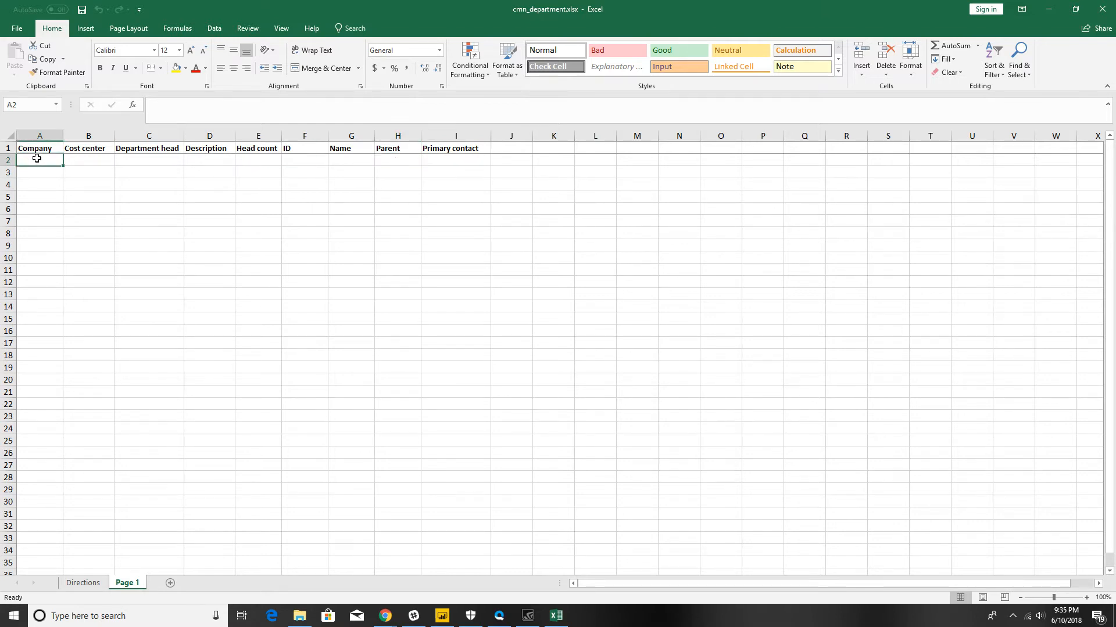
{"action": "left_click", "coordinate": [80, 160]}
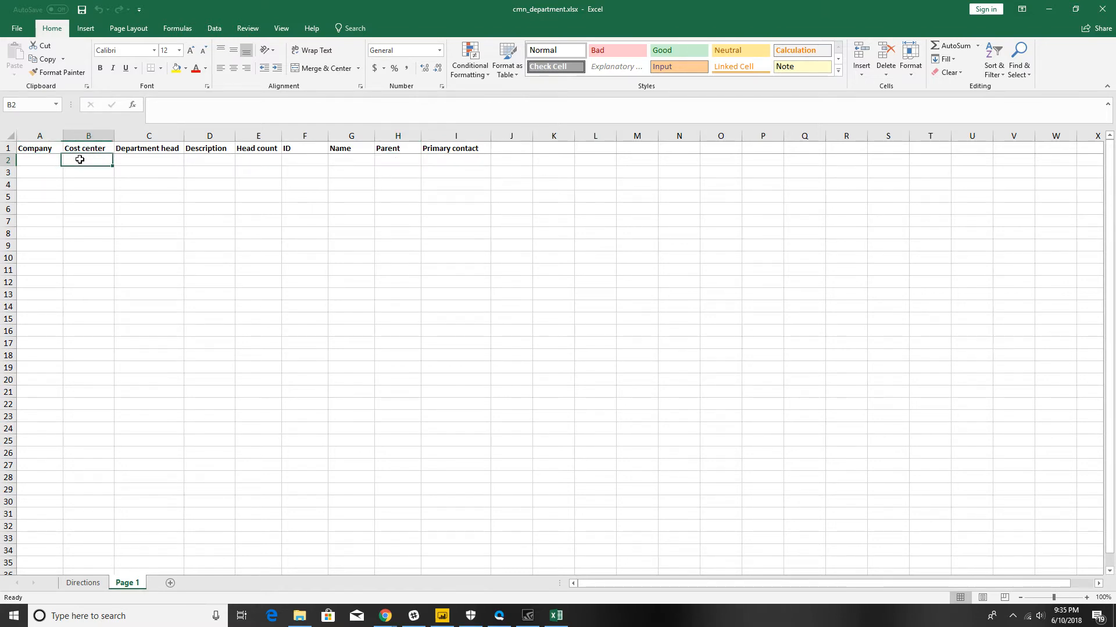
{"action": "left_click", "coordinate": [254, 161]}
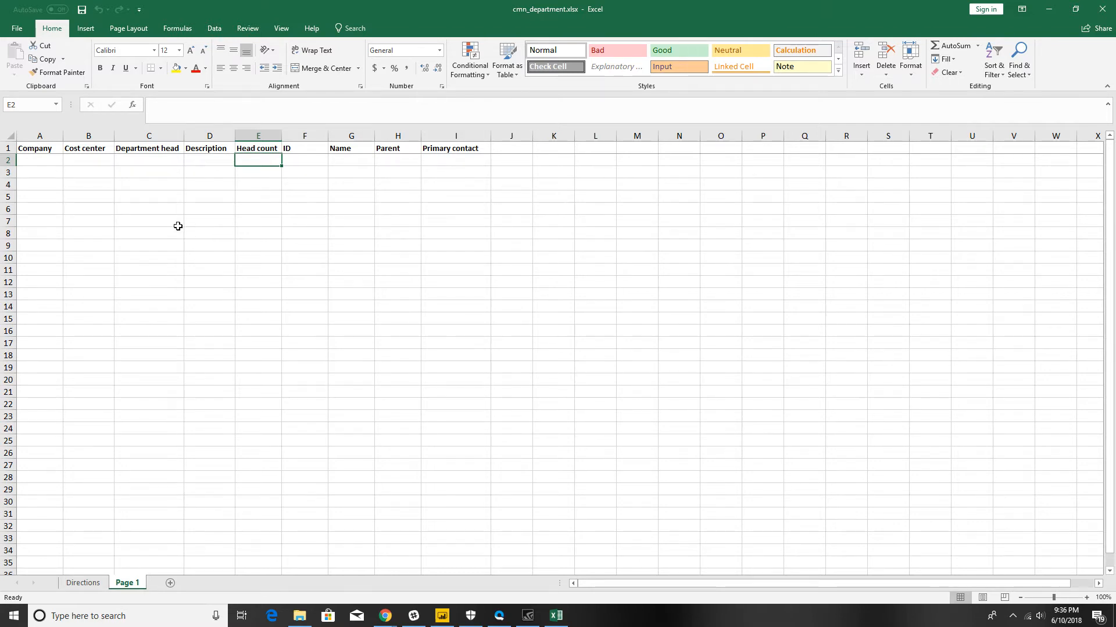
Step: Close the template workbook and choose cmn_department.xlsx from the Foundations 103 folder as the Excel file to import
{"action": "left_click", "coordinate": [1101, 6]}
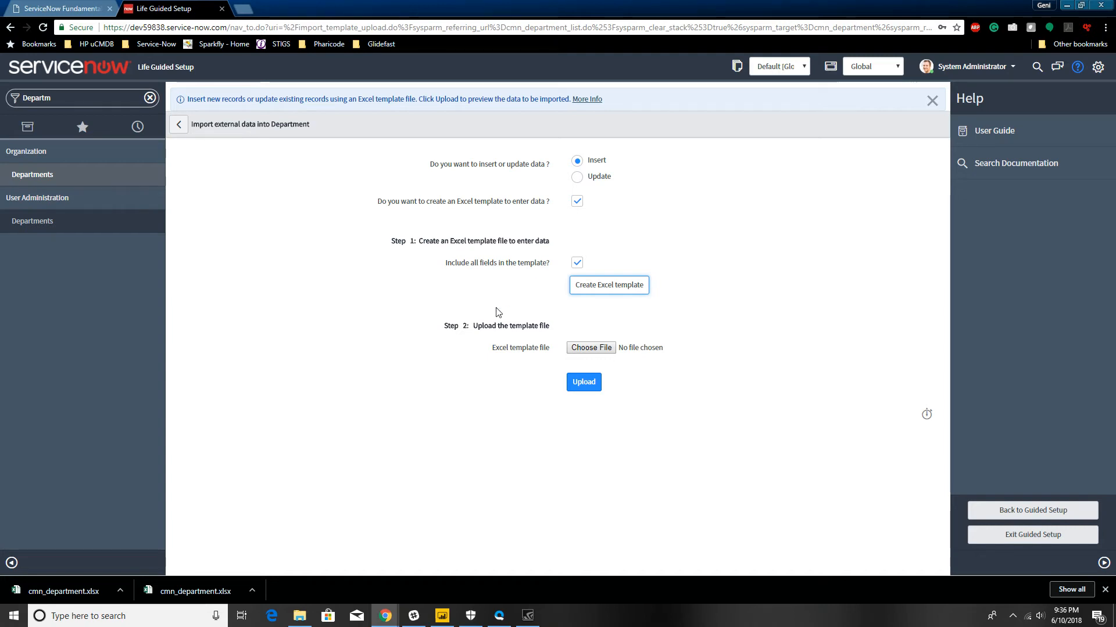
{"action": "left_click", "coordinate": [589, 352]}
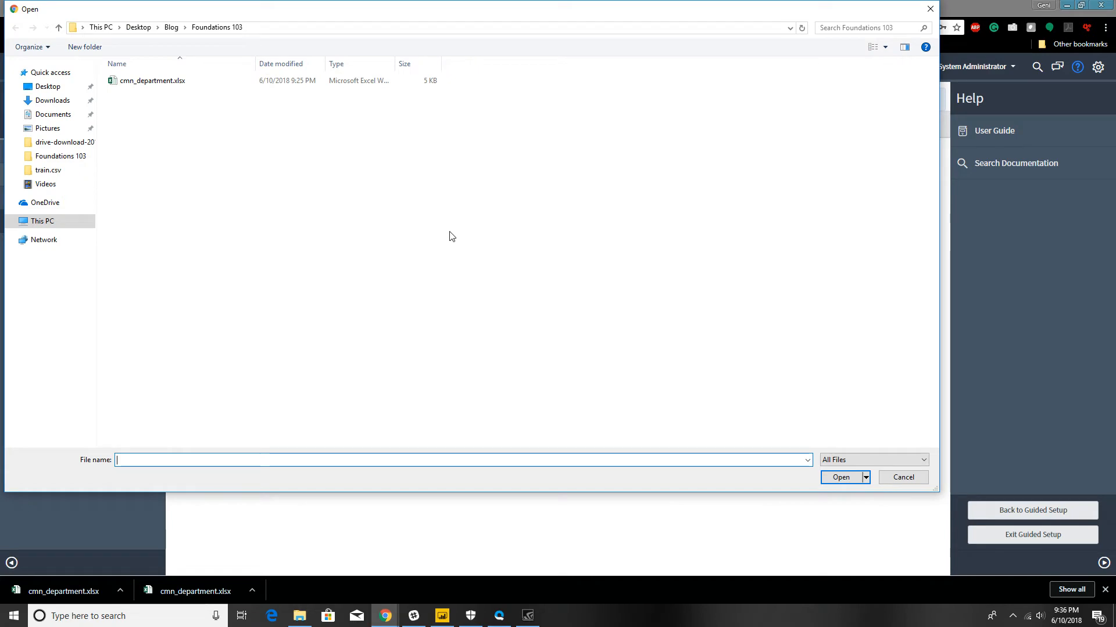
{"action": "double_click", "coordinate": [163, 80]}
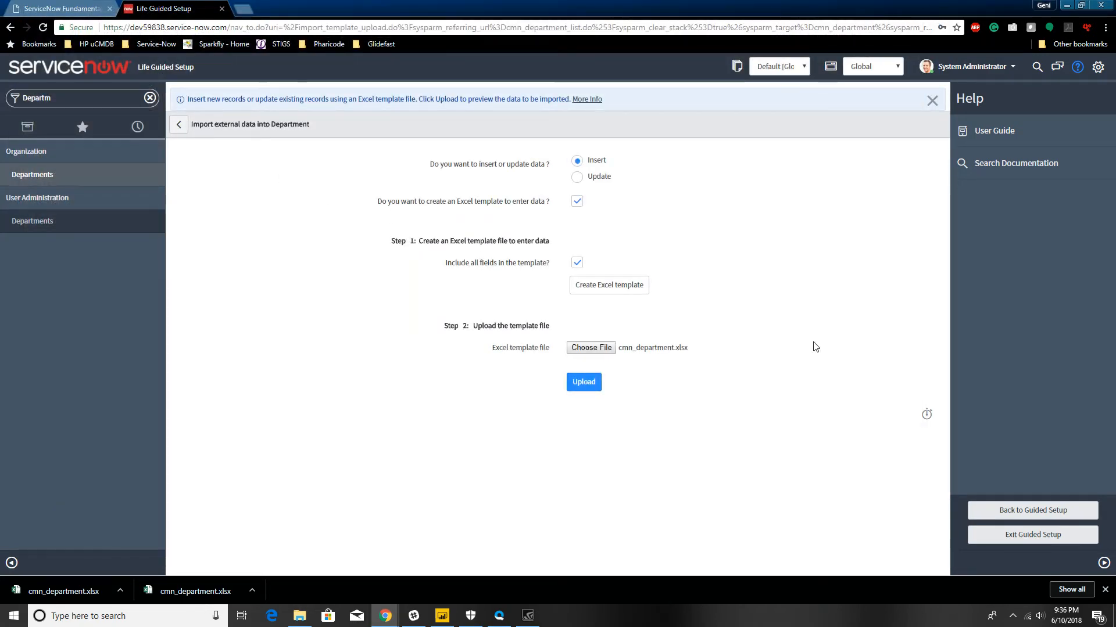
Step: Open cmn_department.xlsx from the Foundations 103 folder, enable editing, and check the Customer Support row's name, ID, department head and description
{"action": "left_click", "coordinate": [299, 616]}
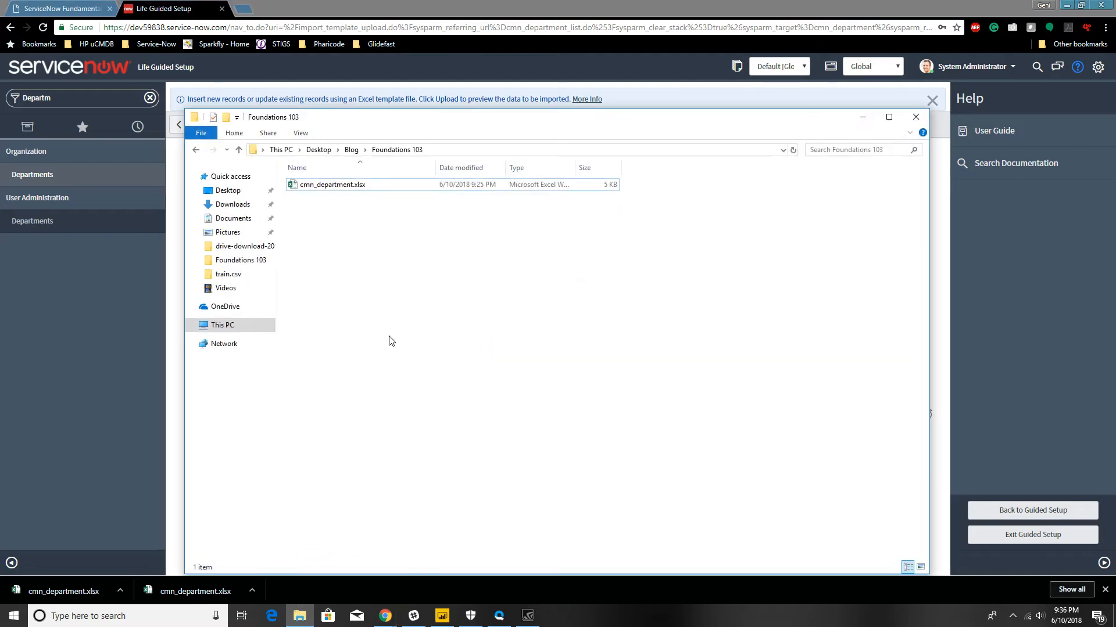
{"action": "left_click", "coordinate": [364, 185]}
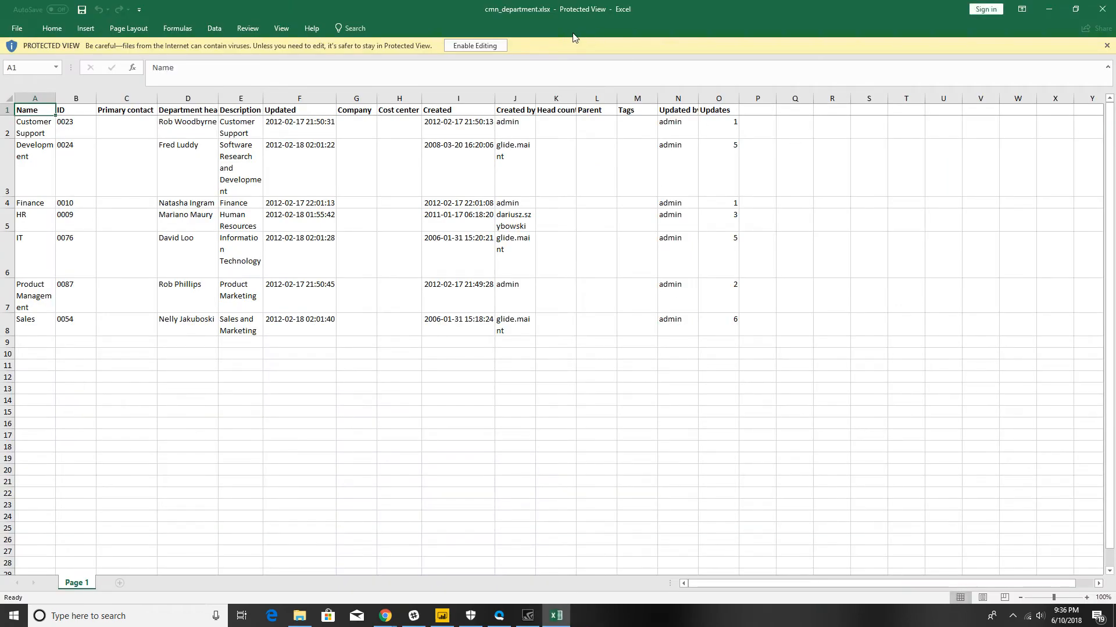
{"action": "left_click", "coordinate": [486, 48]}
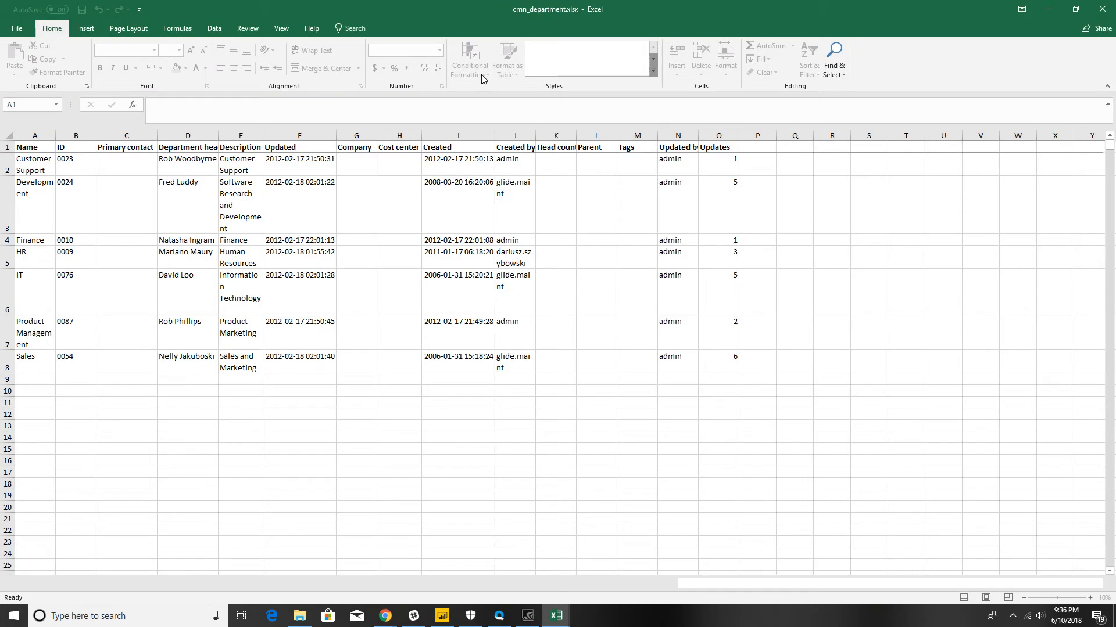
{"action": "left_click", "coordinate": [43, 167]}
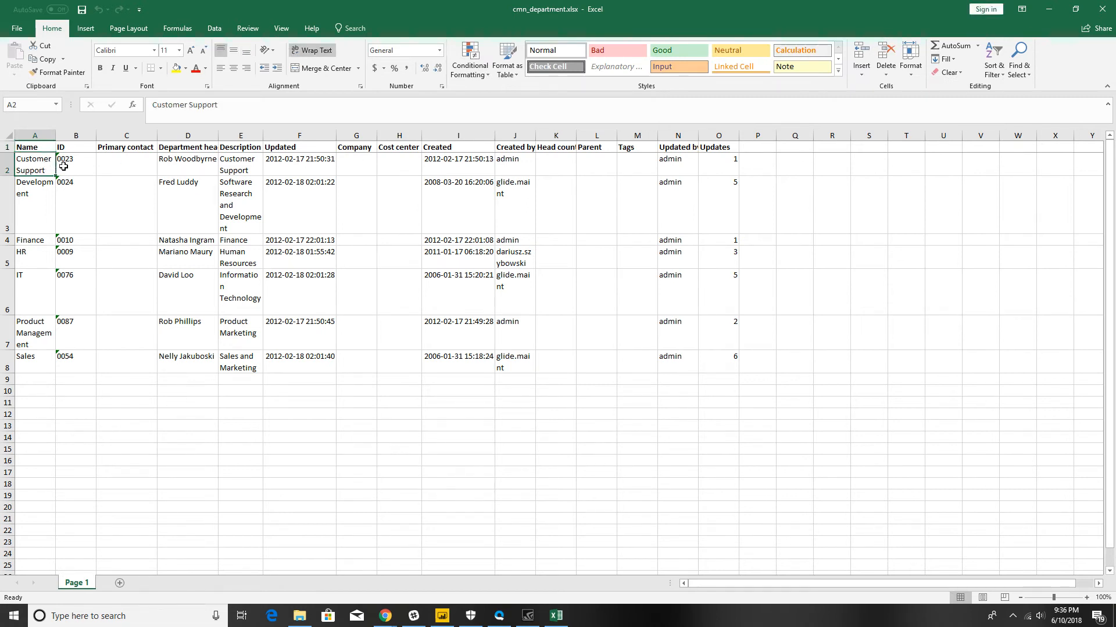
{"action": "left_click", "coordinate": [64, 167]}
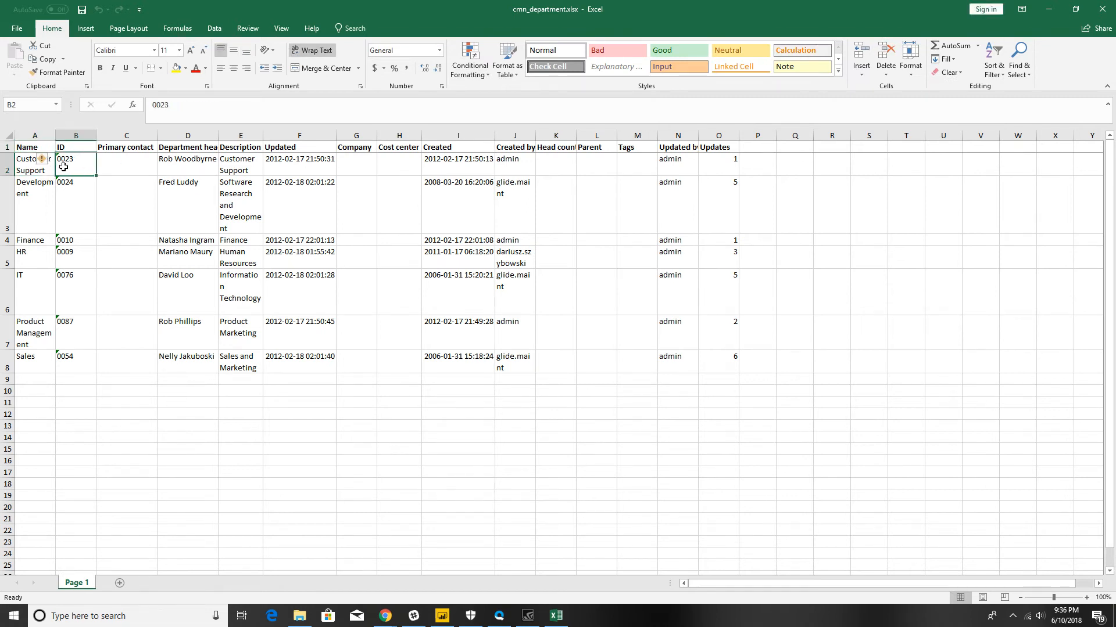
{"action": "left_click", "coordinate": [175, 162]}
{"action": "left_click", "coordinate": [238, 165]}
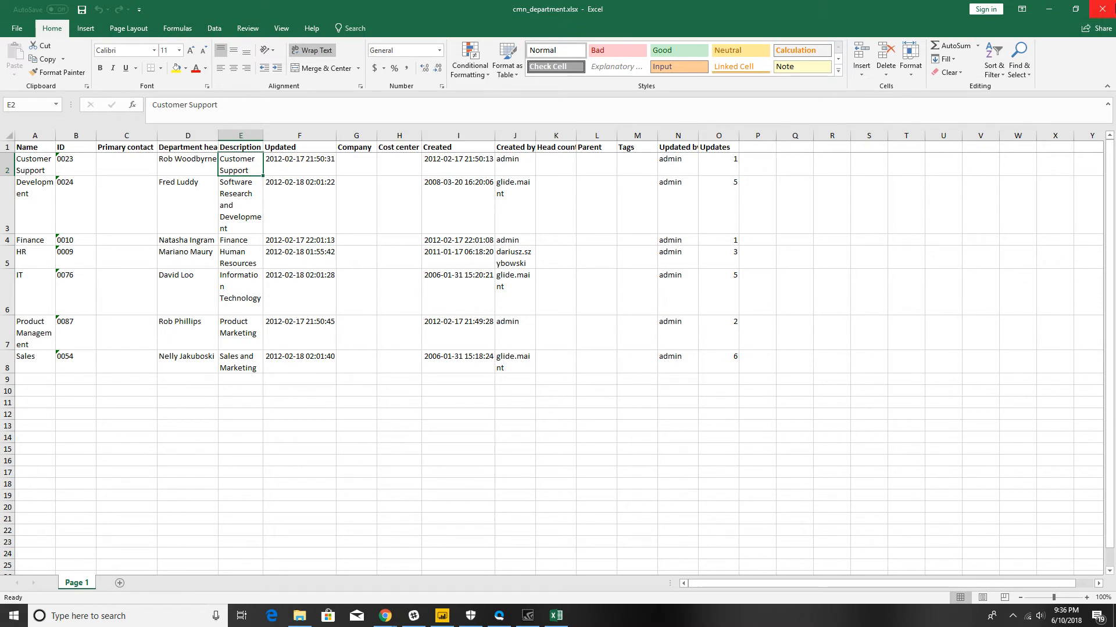
Step: Close the workbook, minimize the folder window, and upload the chosen cmn_department.xlsx for the Department import
{"action": "left_click", "coordinate": [1102, 9]}
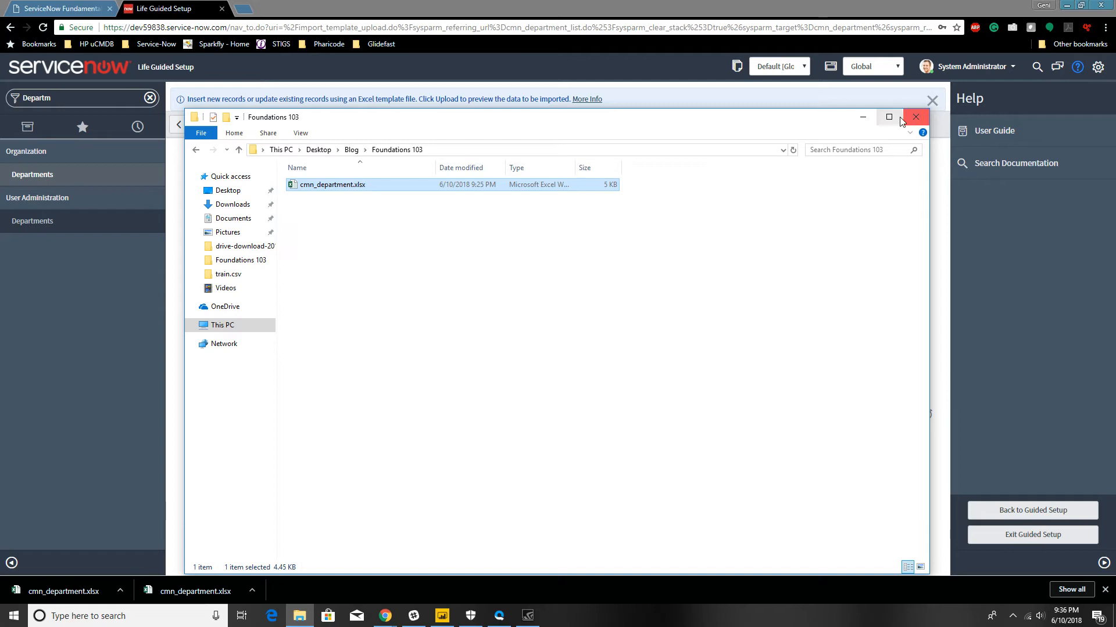
{"action": "left_click", "coordinate": [866, 120]}
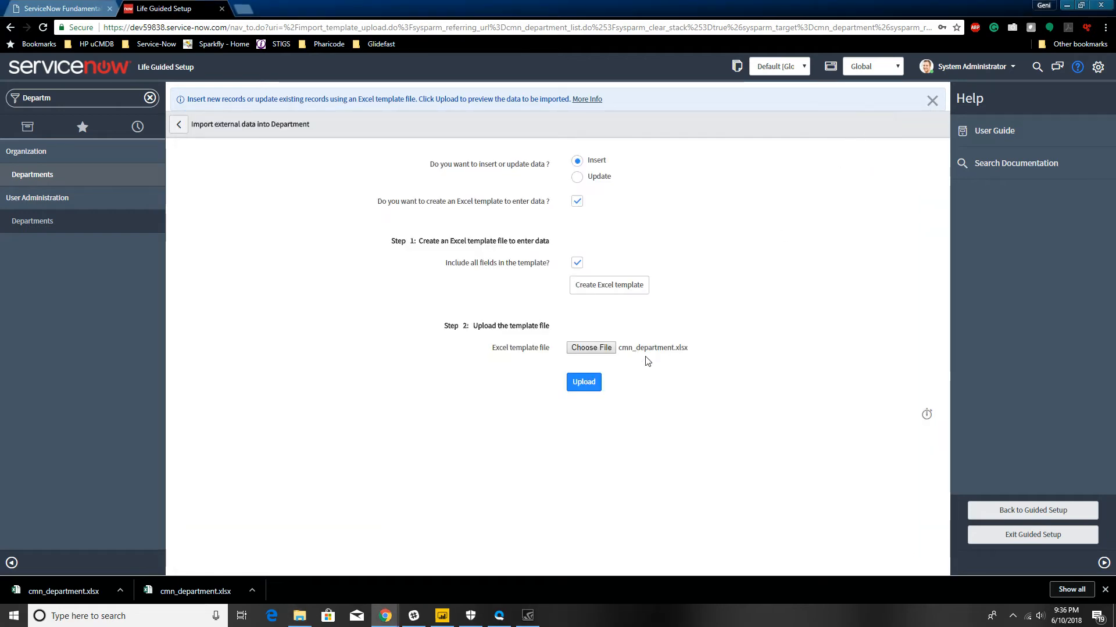
{"action": "left_click", "coordinate": [584, 382]}
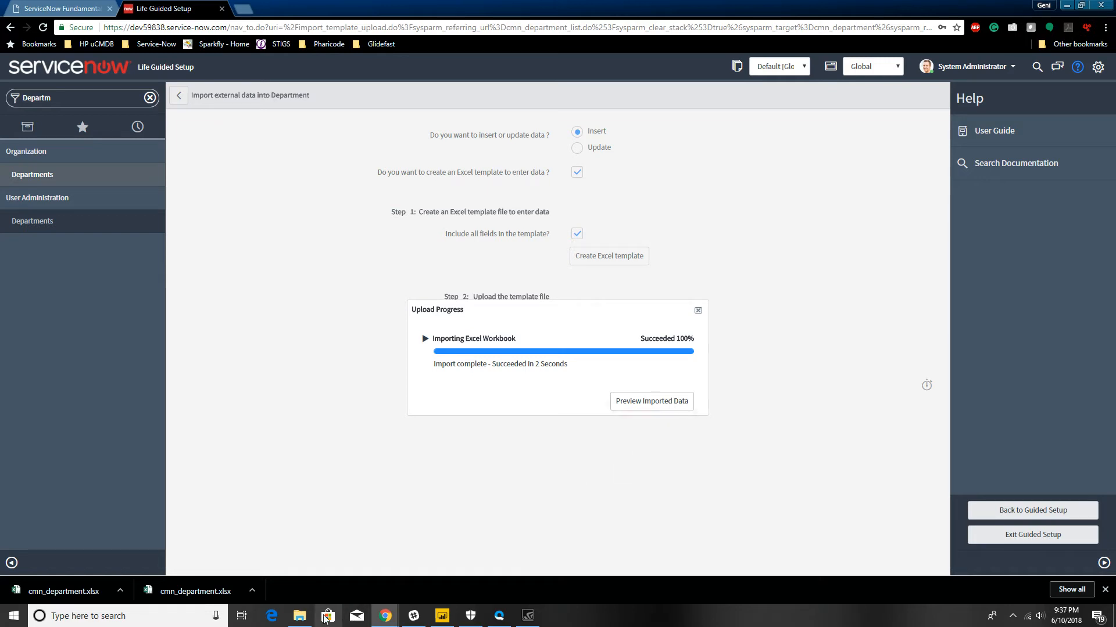
Step: Reopen cmn_department.xlsx from its folder and review the header row's columns from Name through Updates
{"action": "left_click", "coordinate": [299, 616]}
{"action": "double_click", "coordinate": [311, 186]}
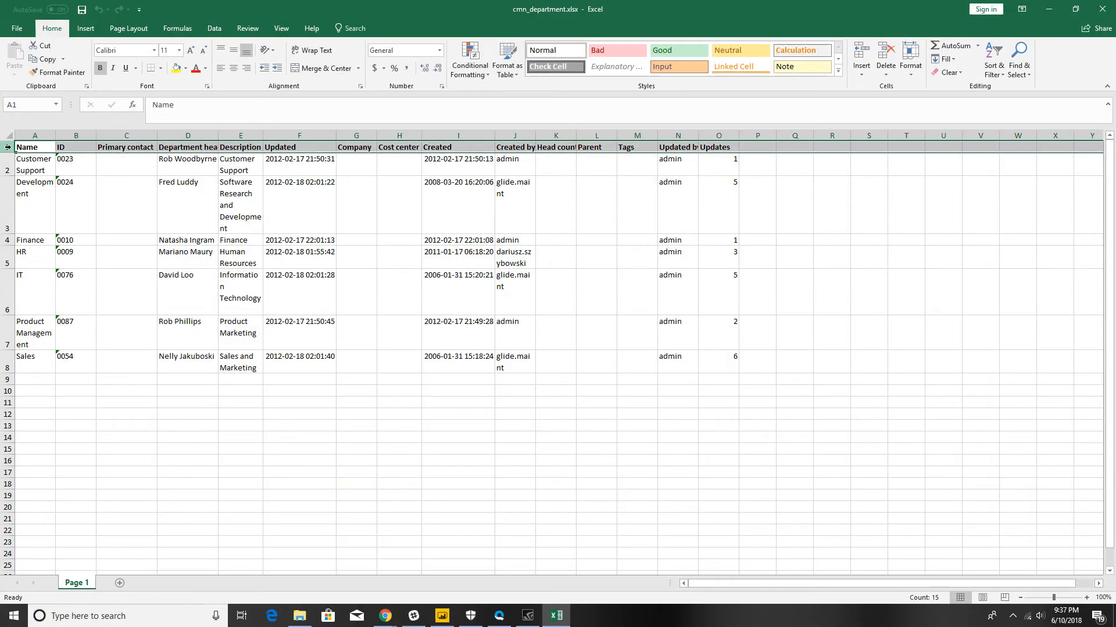
{"action": "left_click", "coordinate": [63, 147]}
{"action": "left_click", "coordinate": [110, 144]}
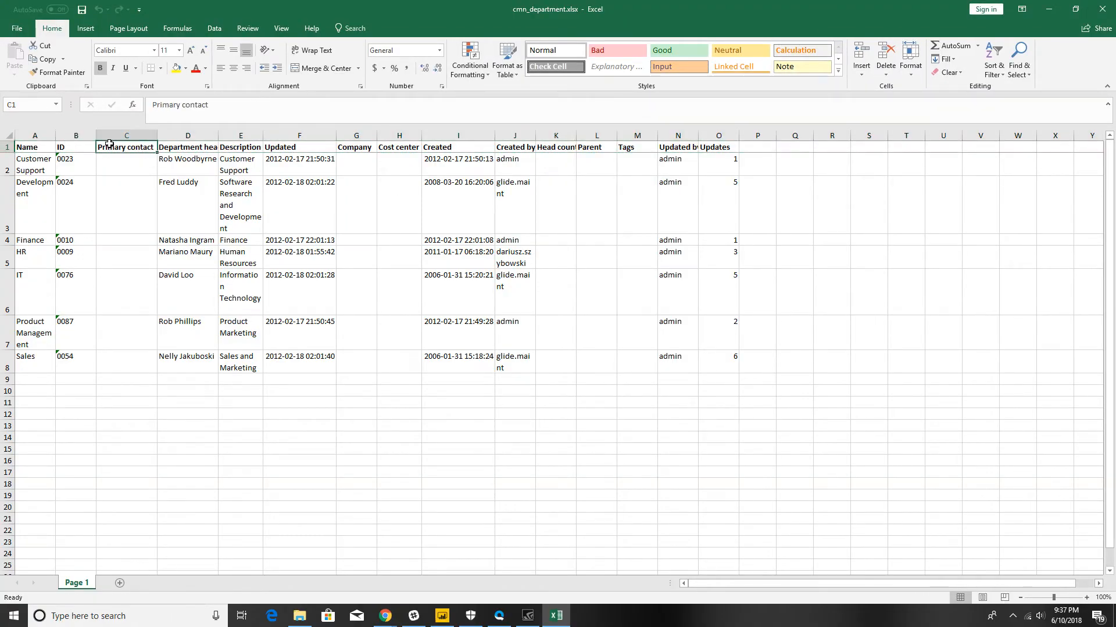
{"action": "left_click", "coordinate": [38, 147]}
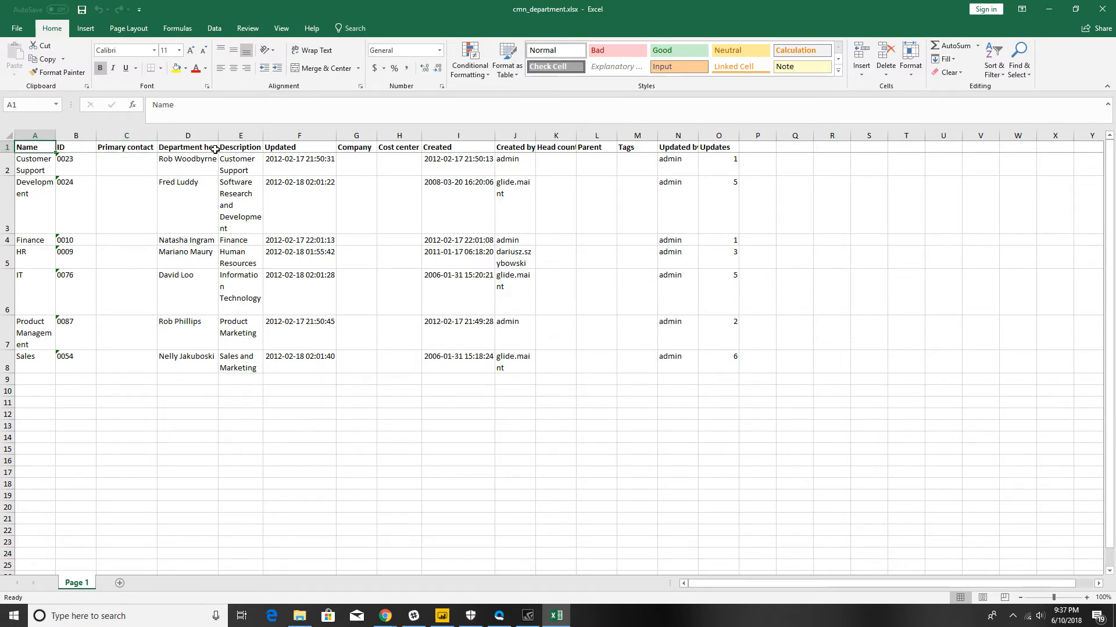
{"action": "key", "text": "ctrl+Right"}
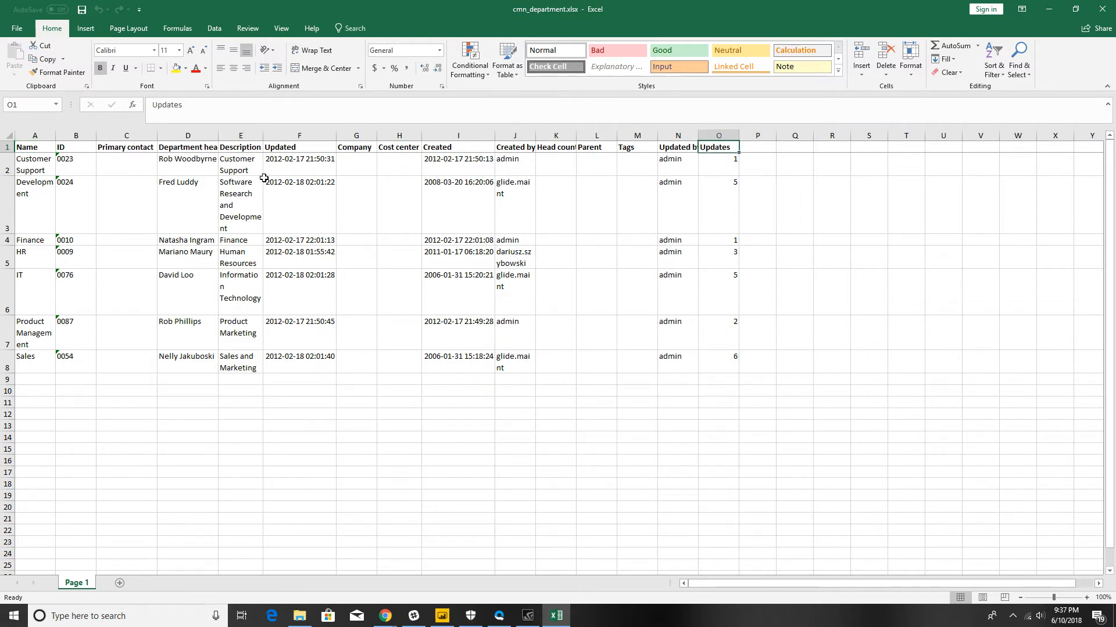
Step: Check the Customer Support, Development and Finance names in the workbook, then close it and minimize the folder window
{"action": "left_click", "coordinate": [40, 161]}
{"action": "left_click", "coordinate": [35, 195]}
{"action": "left_click", "coordinate": [46, 245]}
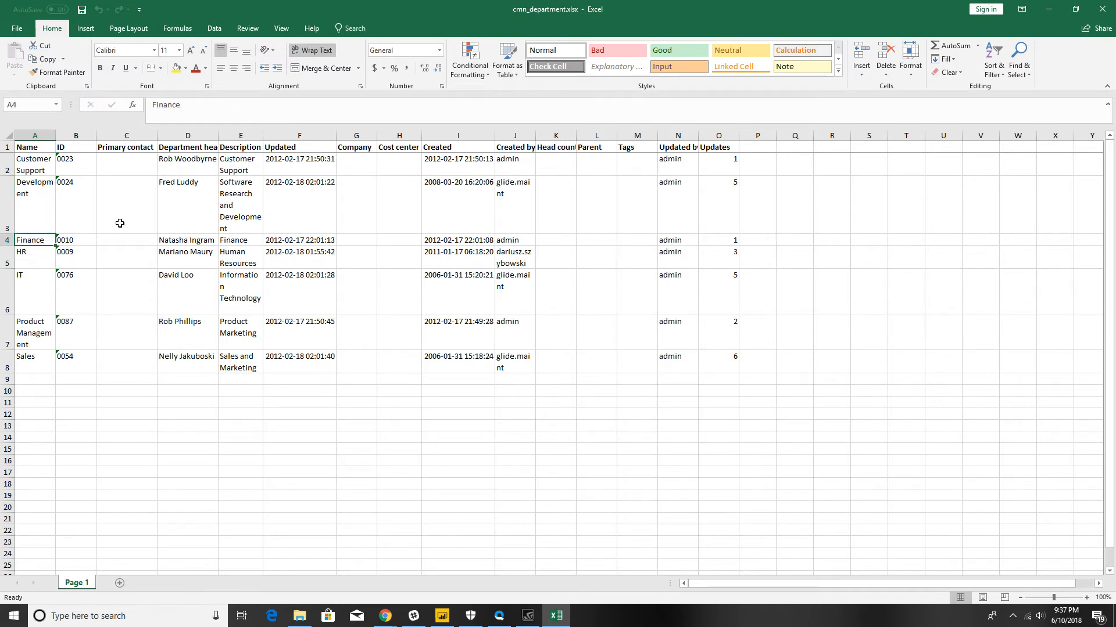
{"action": "left_click", "coordinate": [1114, 2]}
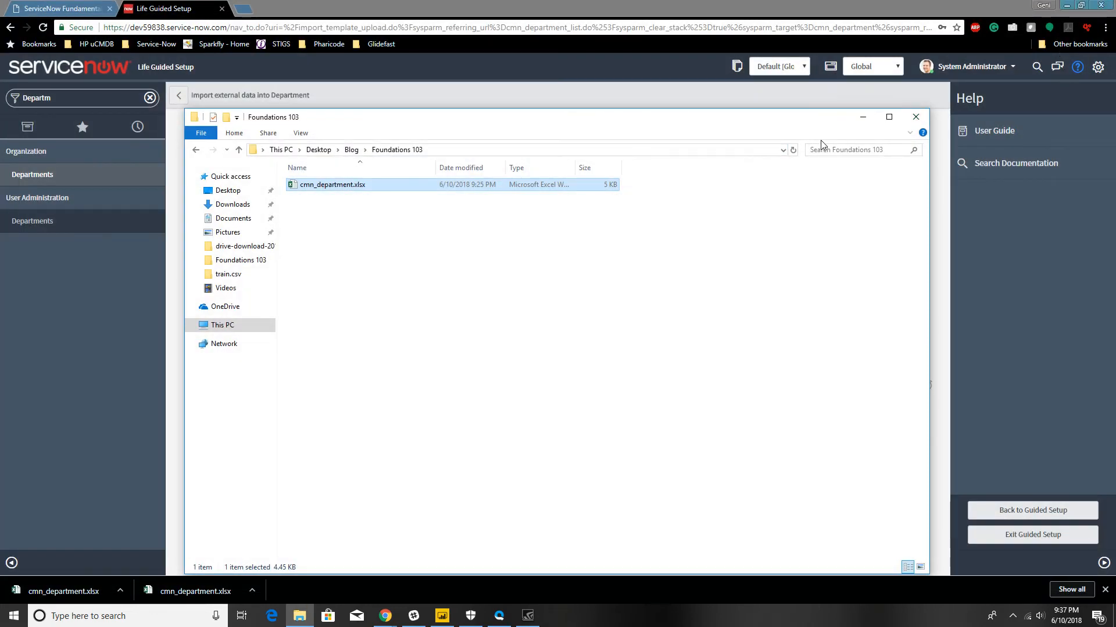
{"action": "left_click", "coordinate": [863, 121]}
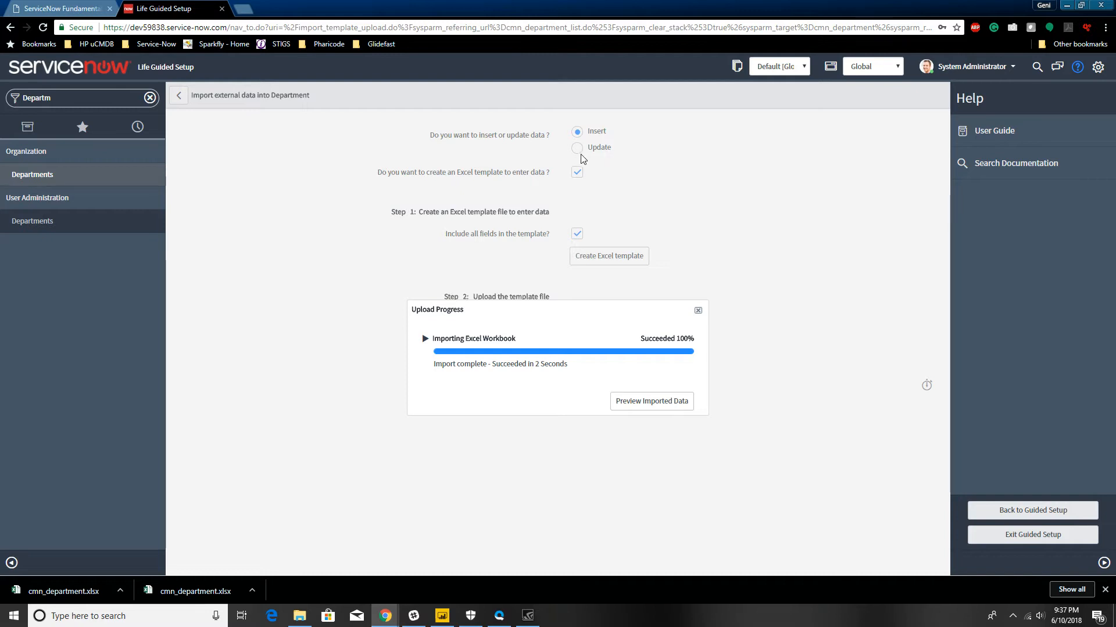
Step: Preview the imported department data, check the Message field of rows 0 to 6, and complete the import
{"action": "left_click", "coordinate": [652, 401]}
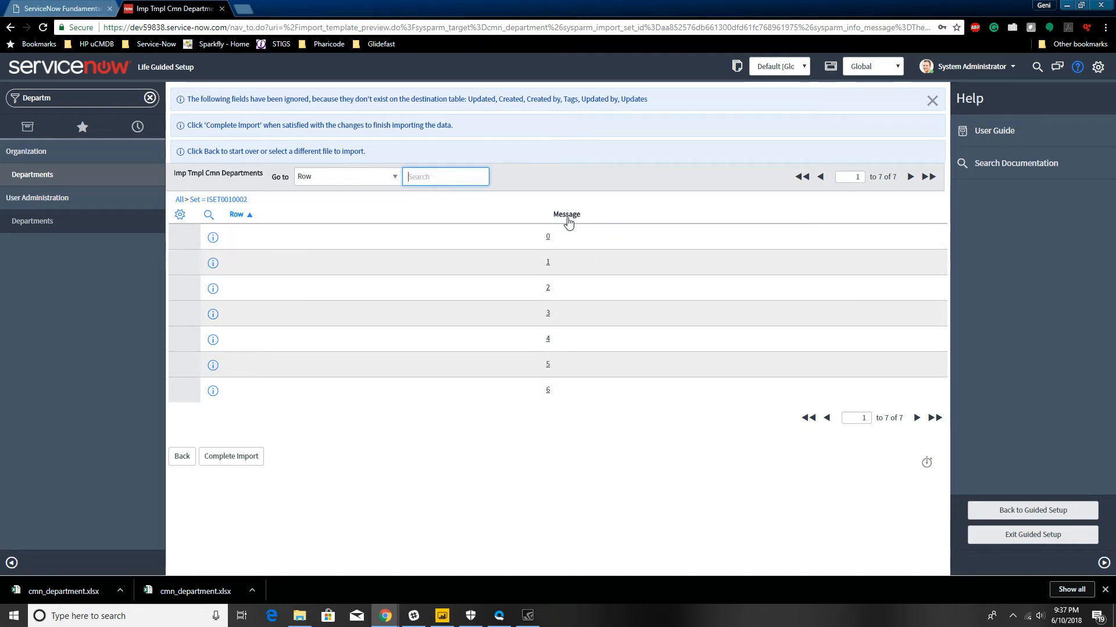
{"action": "left_click_drag", "start_coordinate": [592, 234], "coordinate": [621, 387]}
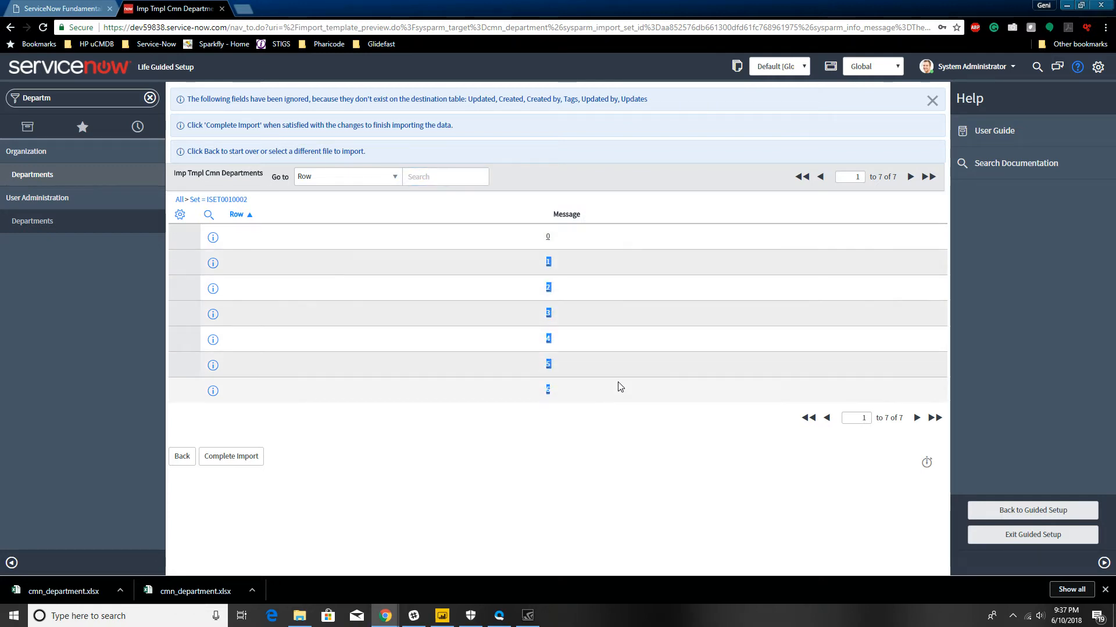
{"action": "left_click", "coordinate": [632, 233]}
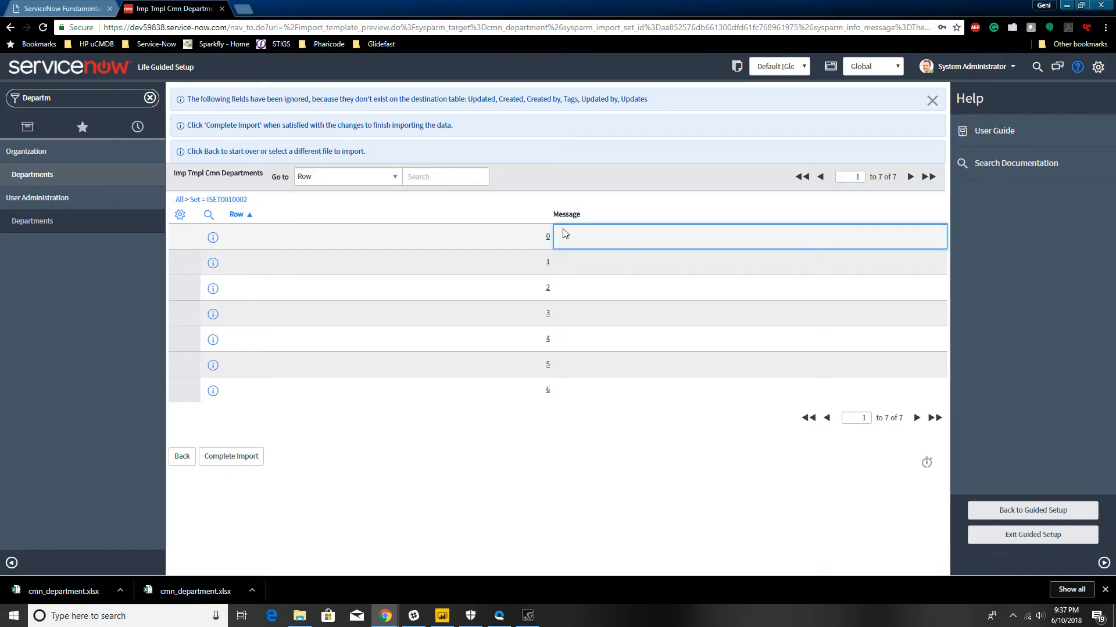
{"action": "left_click", "coordinate": [621, 265]}
{"action": "left_click", "coordinate": [629, 288]}
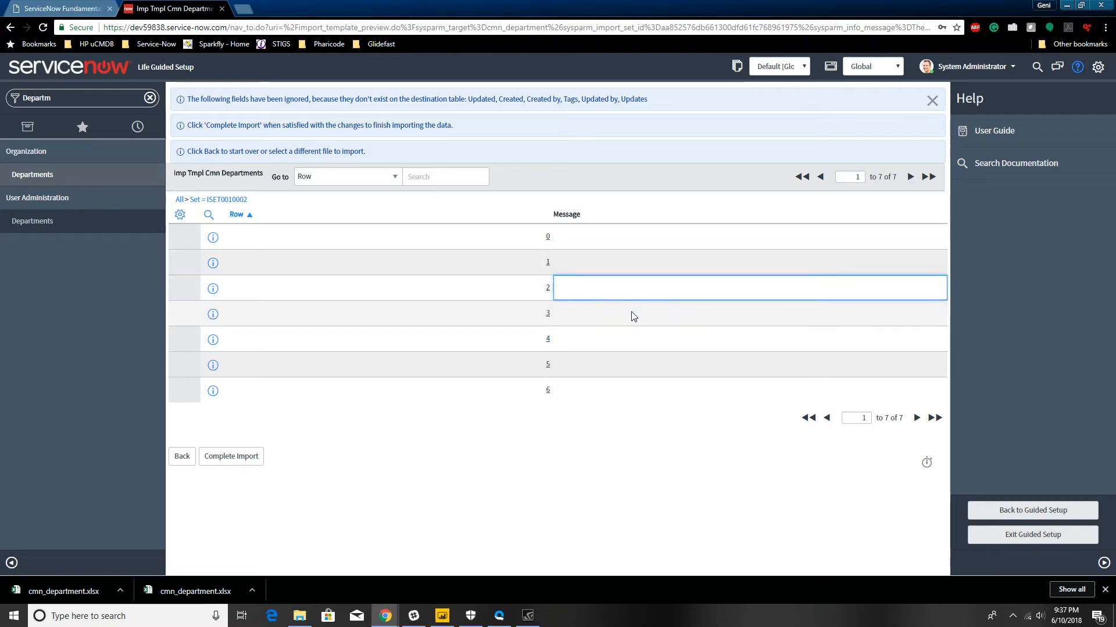
{"action": "left_click", "coordinate": [632, 316]}
{"action": "left_click", "coordinate": [626, 347]}
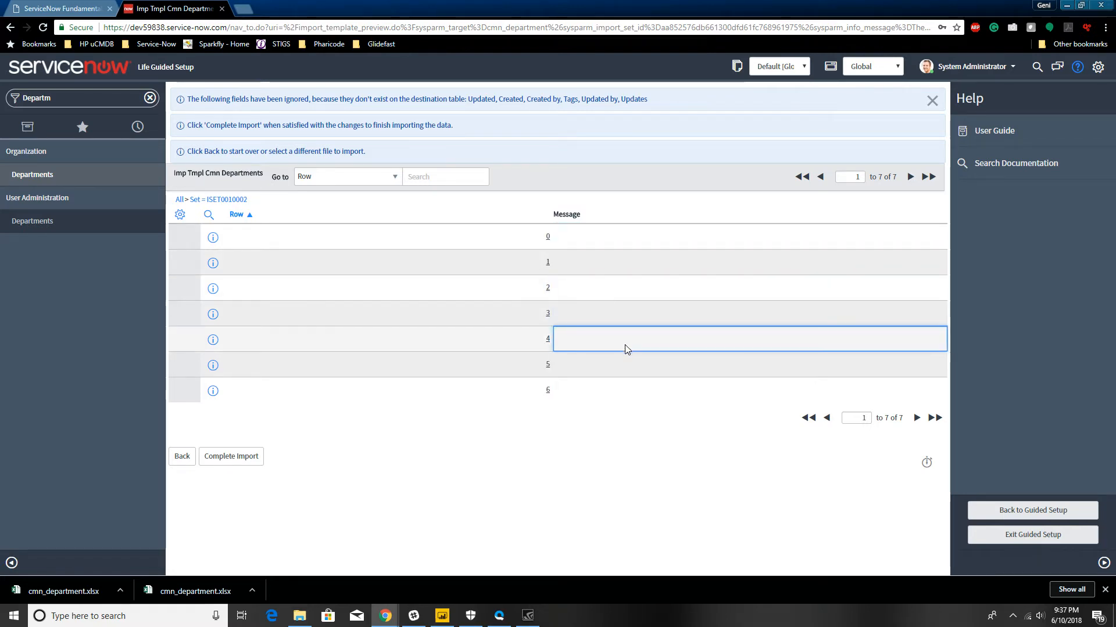
{"action": "left_click", "coordinate": [621, 366]}
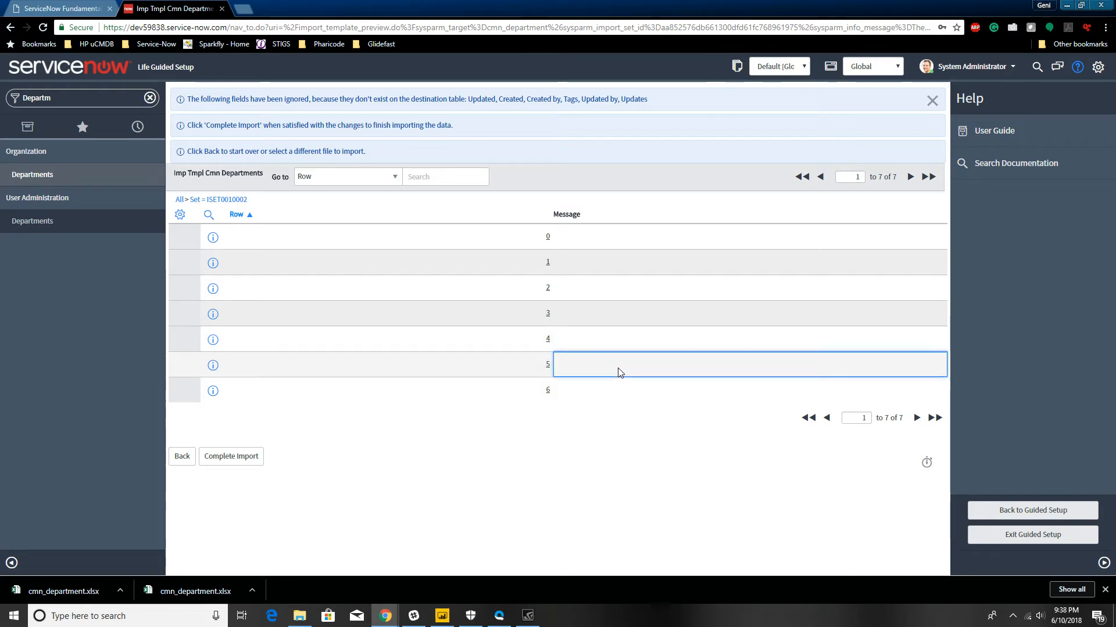
{"action": "left_click", "coordinate": [623, 397]}
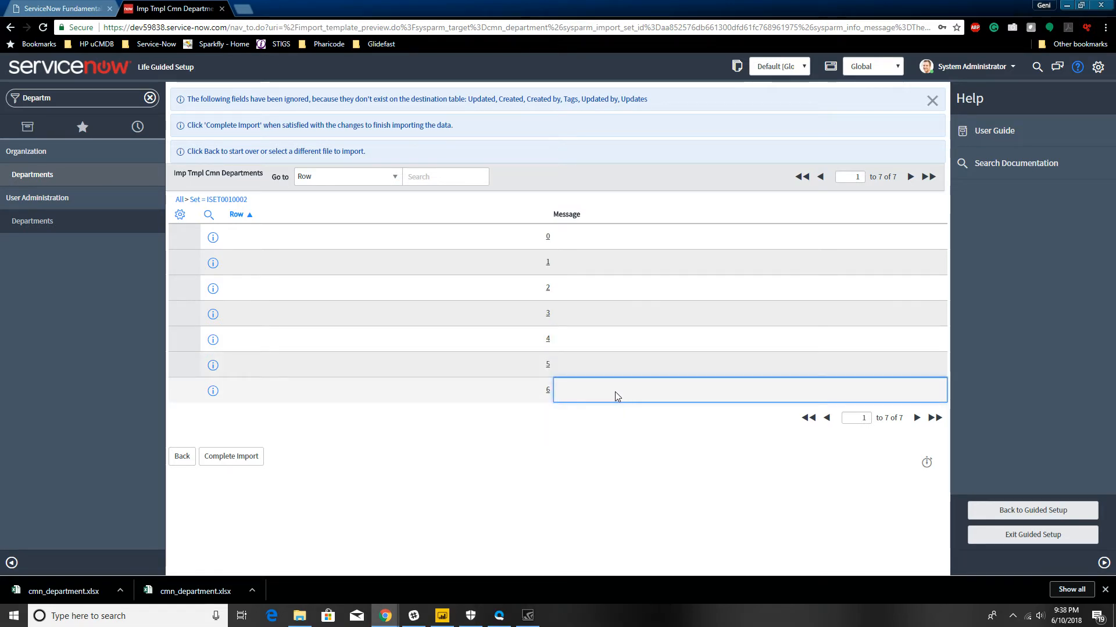
{"action": "left_click", "coordinate": [239, 457]}
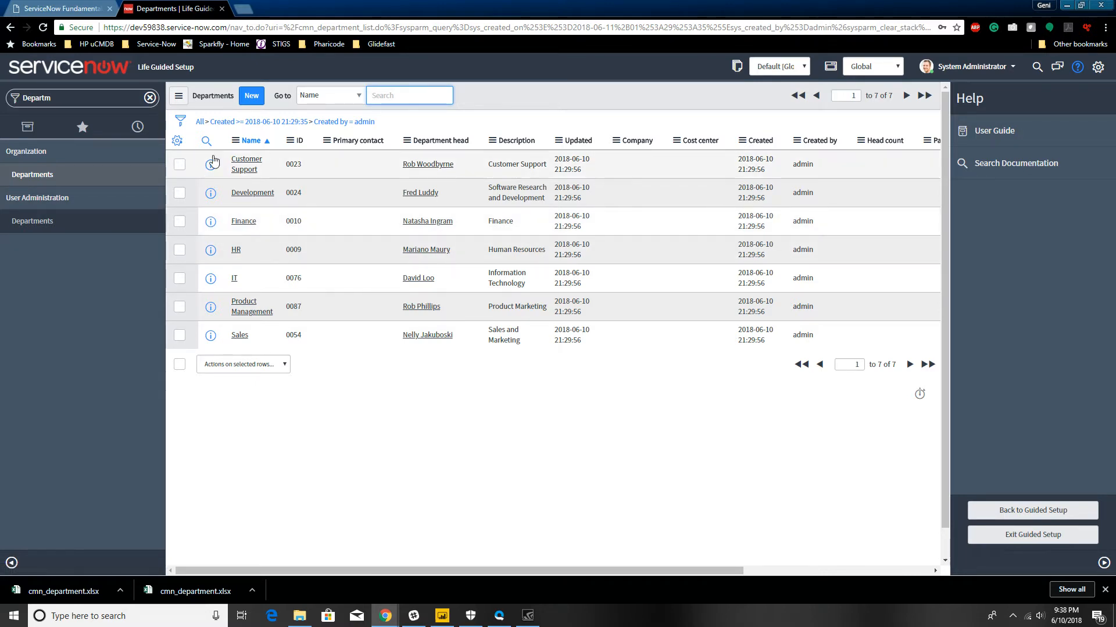
Step: Select all the newly imported departments in the list and delete them, confirming the deletion
{"action": "left_click", "coordinate": [183, 366]}
{"action": "left_click", "coordinate": [267, 367]}
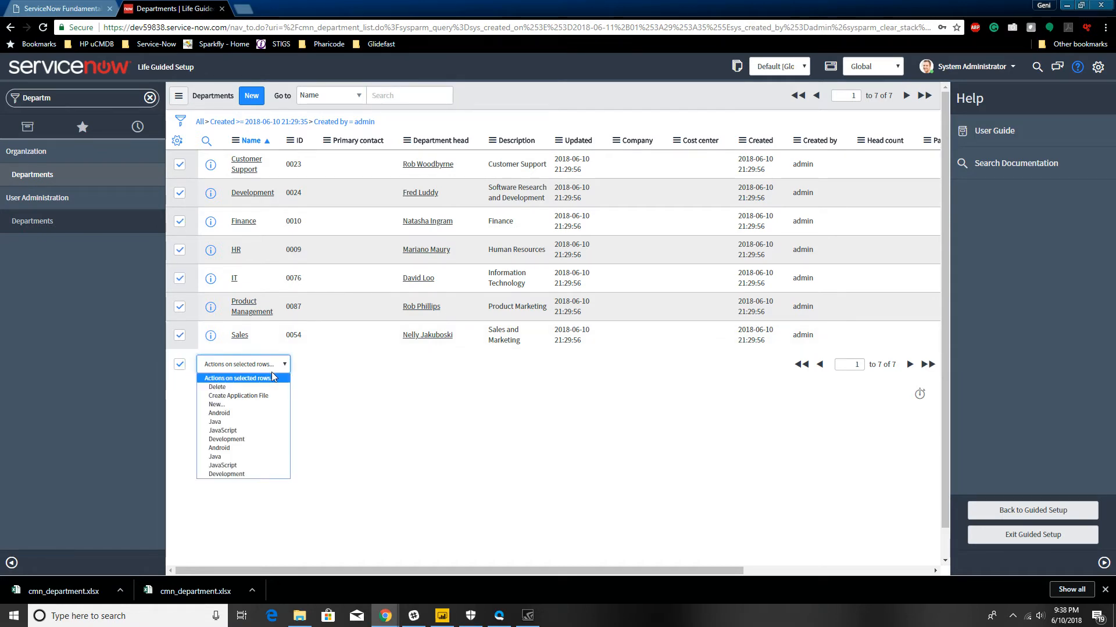
{"action": "left_click", "coordinate": [249, 387]}
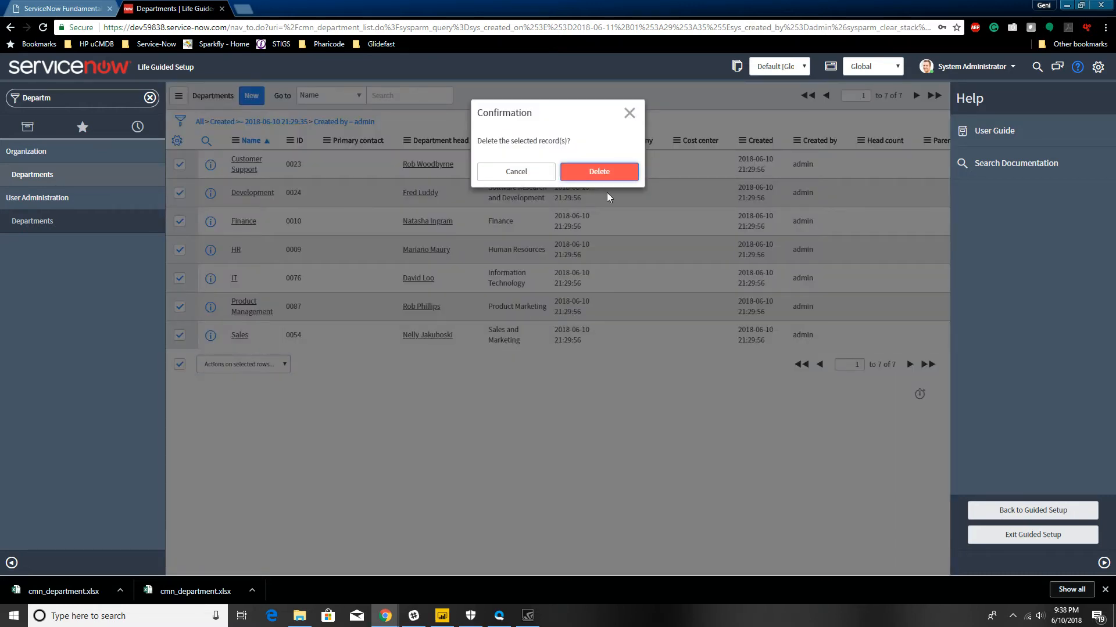
{"action": "left_click", "coordinate": [601, 174]}
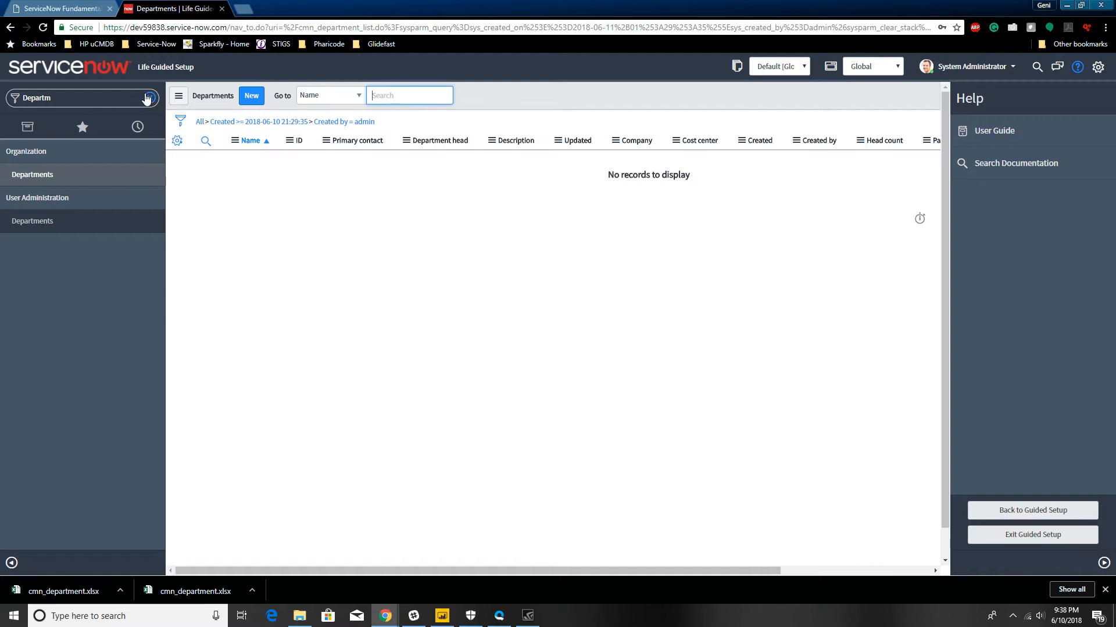
Step: Filter the navigator for Import Sets and open the Load Data form
{"action": "left_click", "coordinate": [150, 98]}
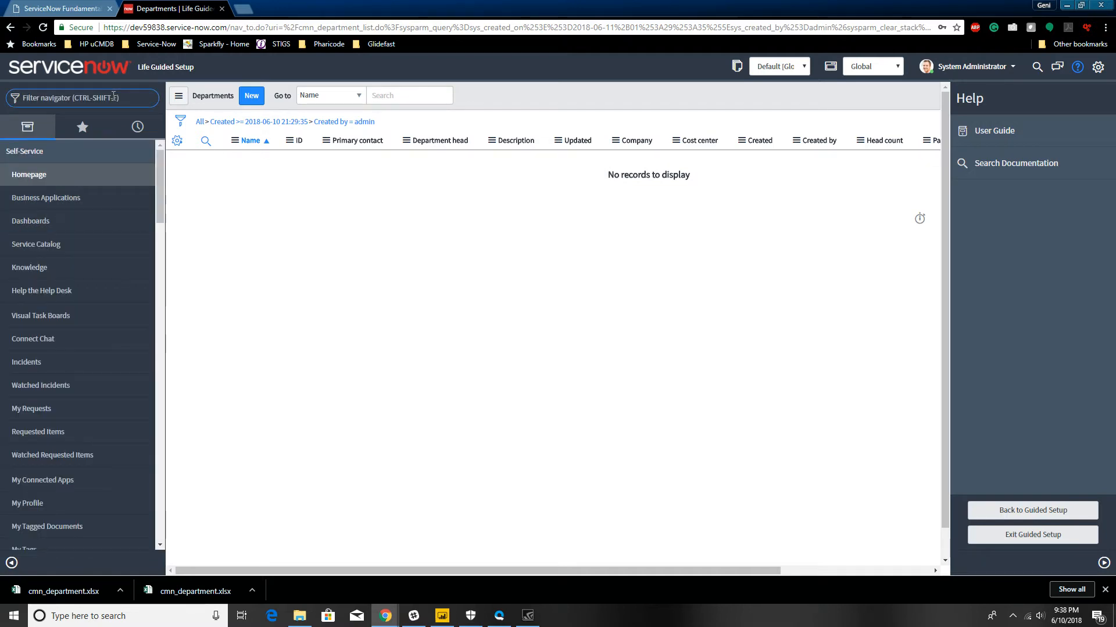
{"action": "type", "text": "Im"}
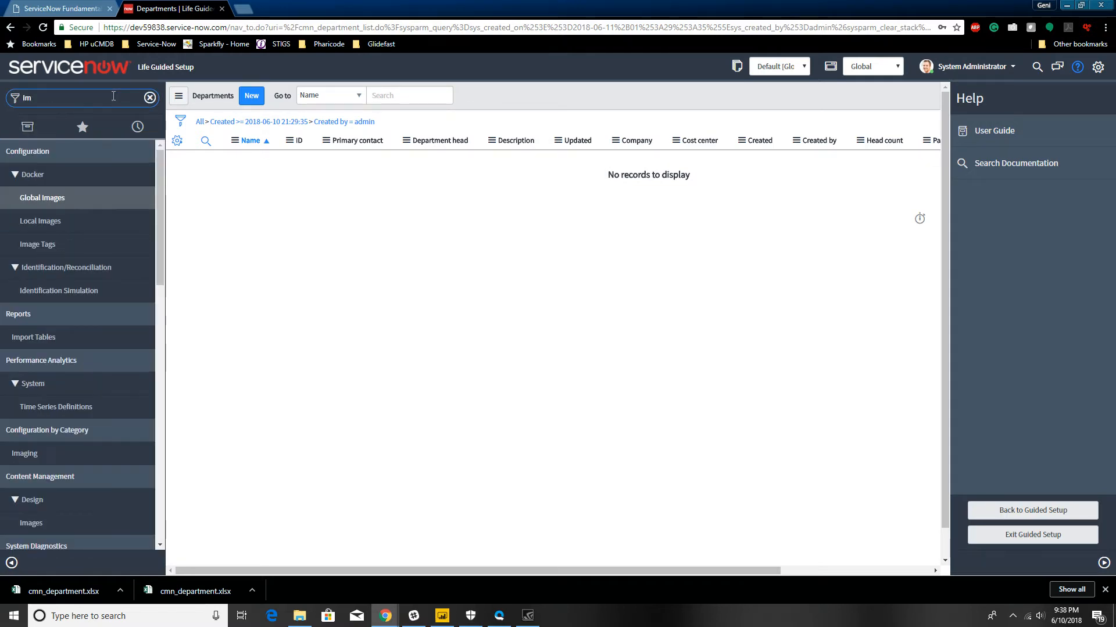
{"action": "type", "text": "port Sets"}
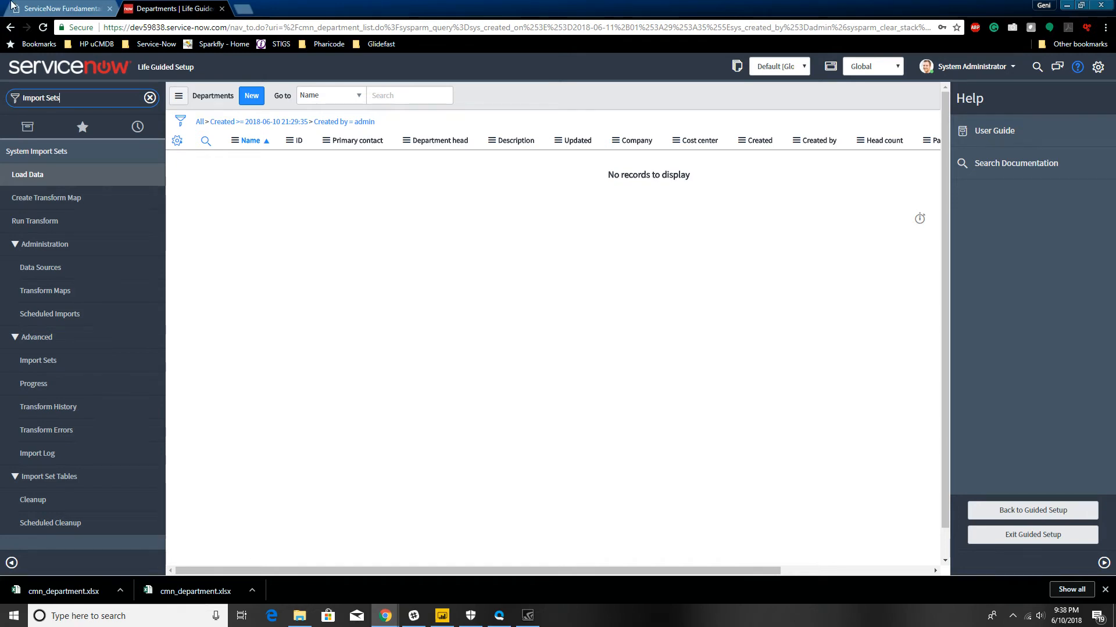
{"action": "left_click", "coordinate": [75, 186]}
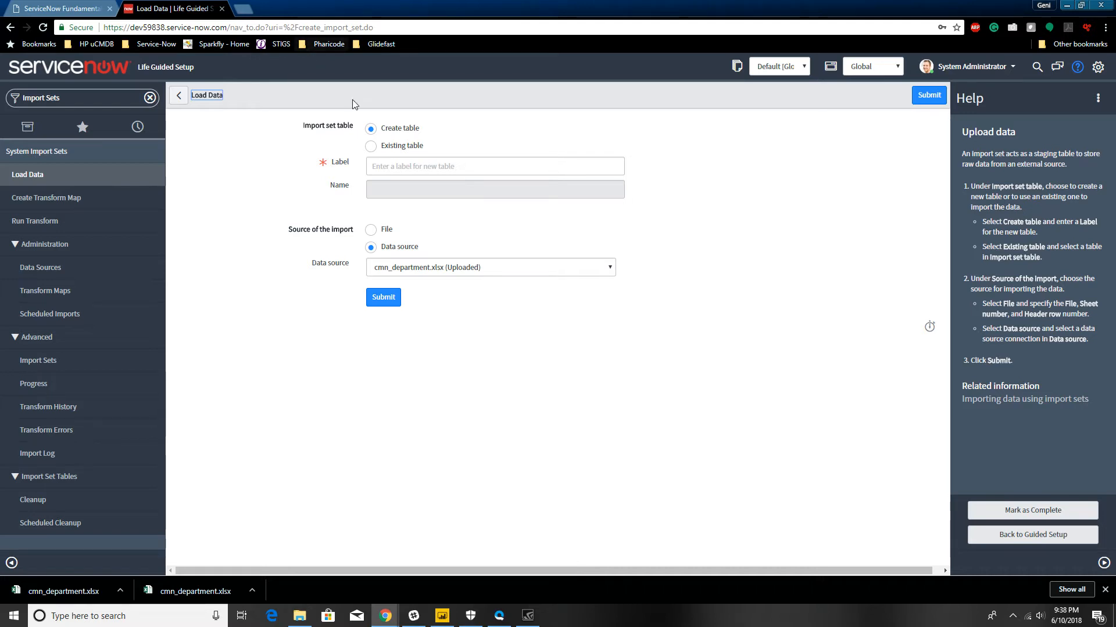
Step: Label the new import set table Departments IS and set the source of the import to File
{"action": "left_click", "coordinate": [413, 172]}
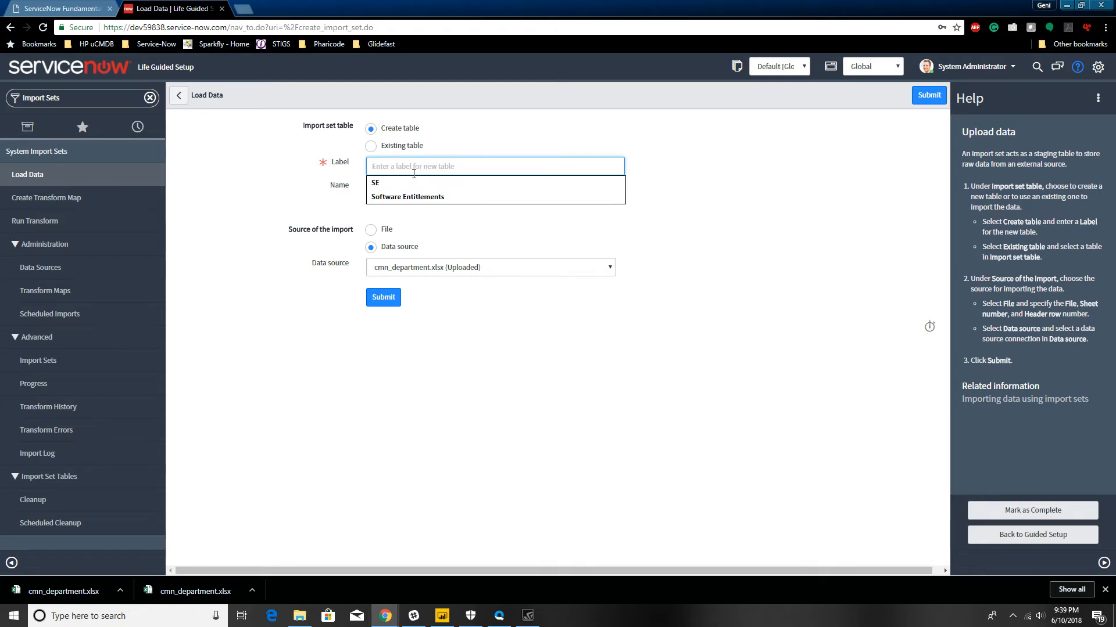
{"action": "type", "text": "Departments IS"}
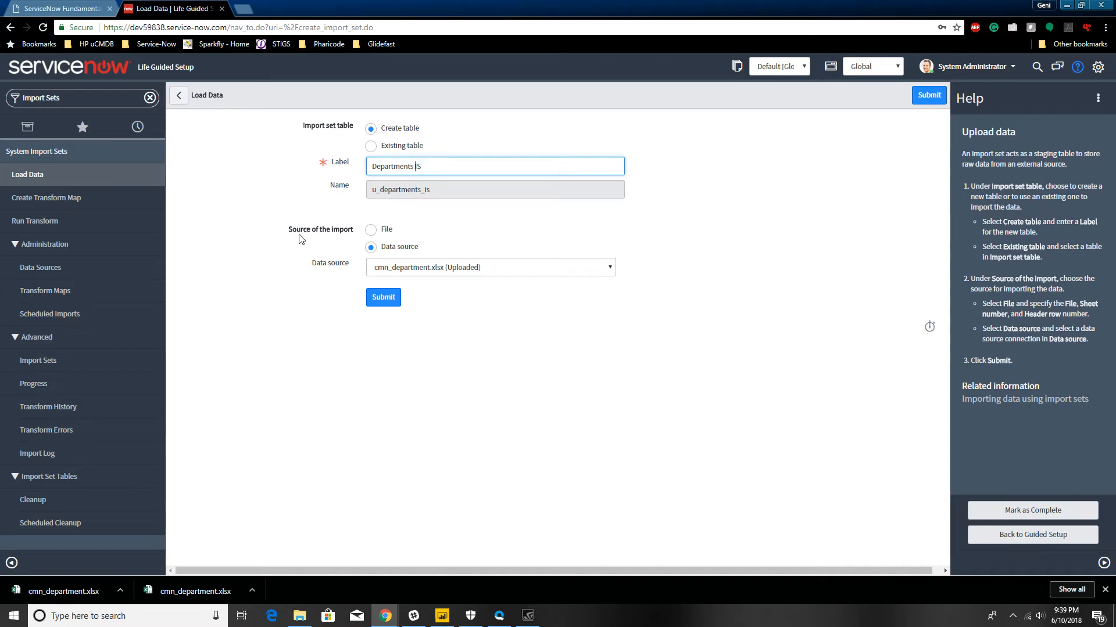
{"action": "left_click", "coordinate": [371, 231]}
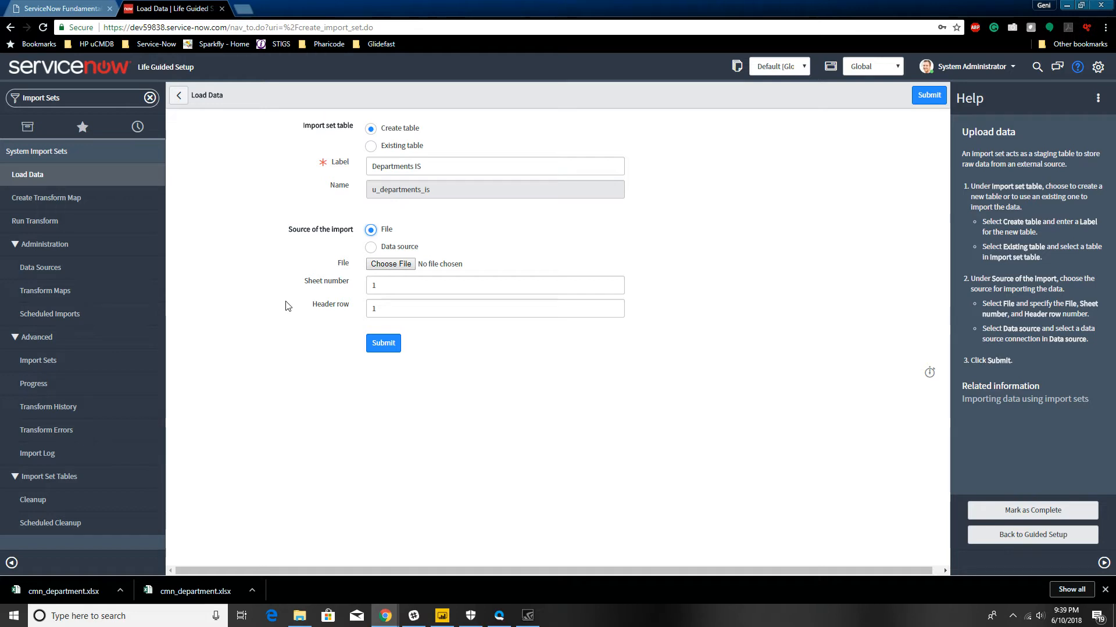
Step: Check the sheet number and header row against cmn_department.xlsx in Excel, then close the workbook and minimize its folder
{"action": "left_click", "coordinate": [395, 308]}
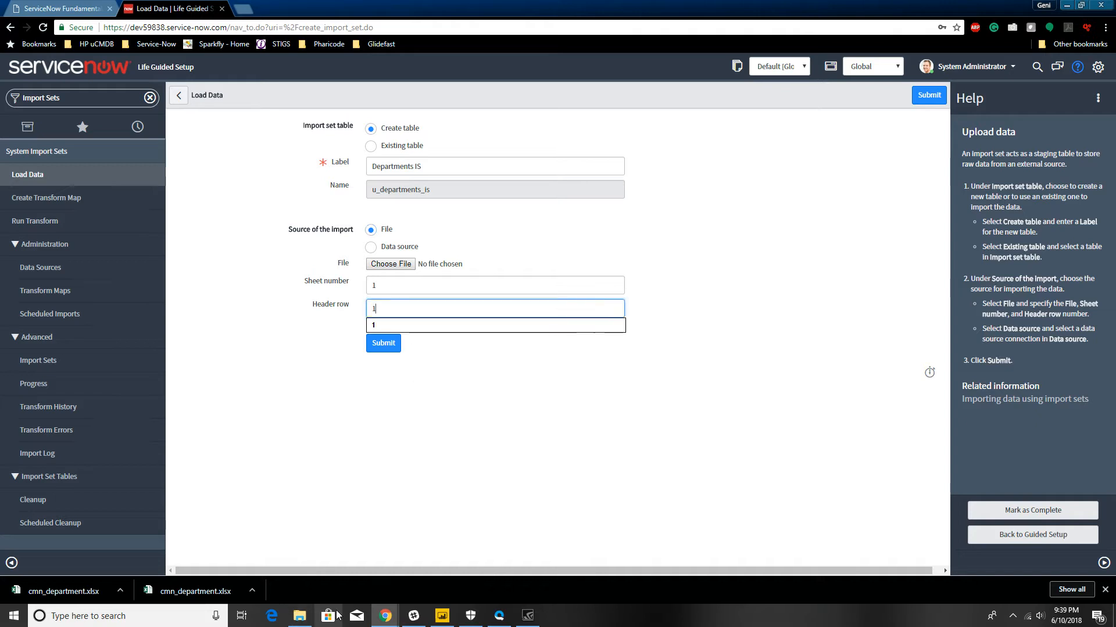
{"action": "left_click", "coordinate": [305, 617]}
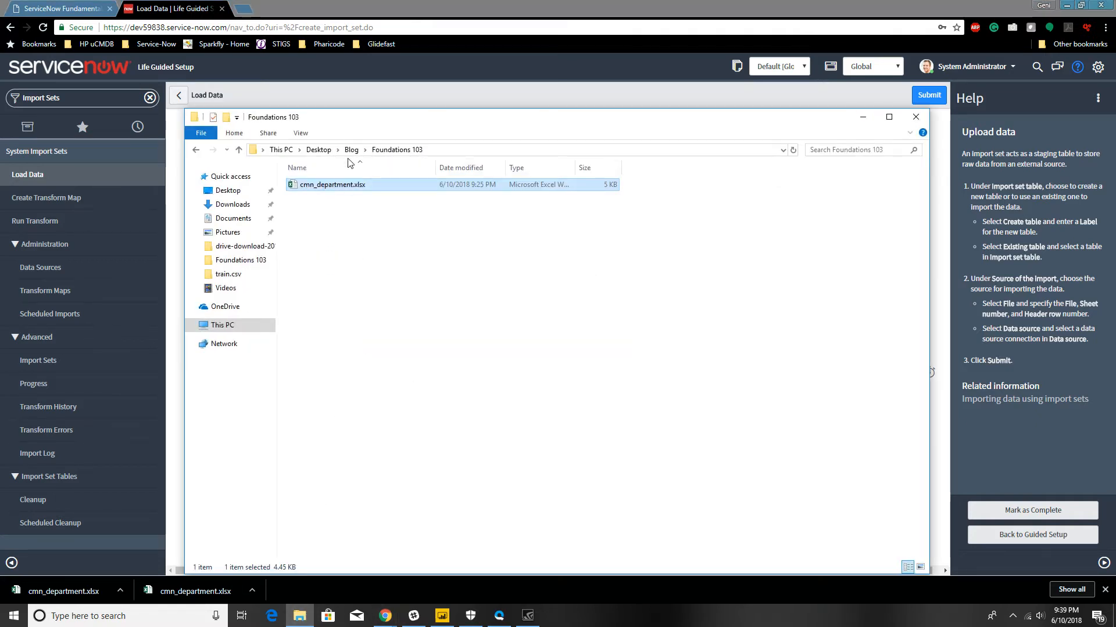
{"action": "double_click", "coordinate": [349, 184]}
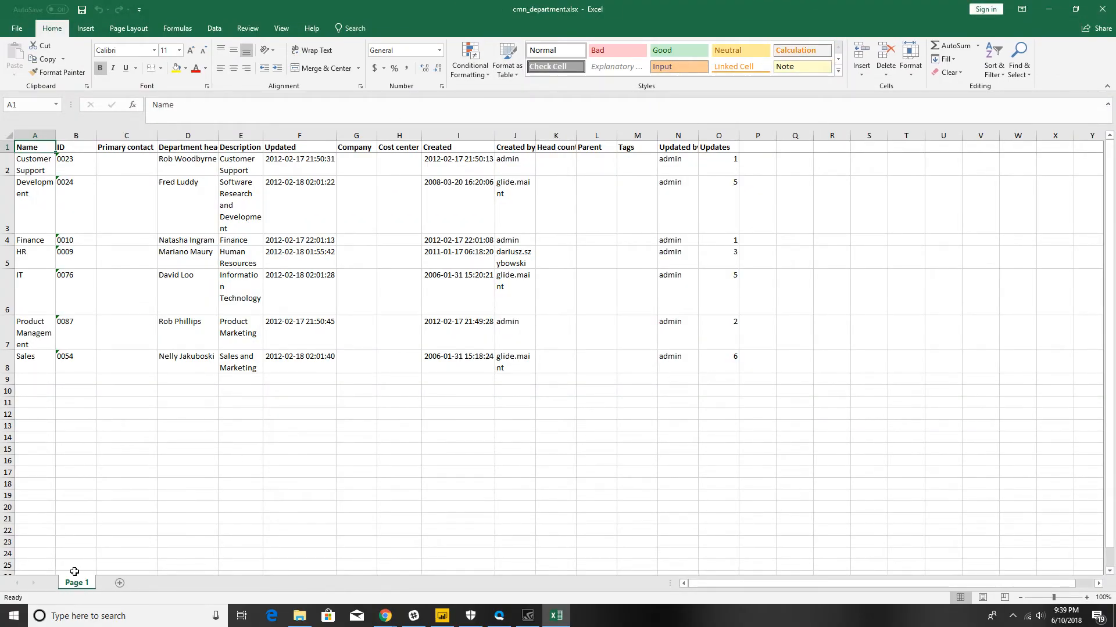
{"action": "left_click", "coordinate": [4, 146]}
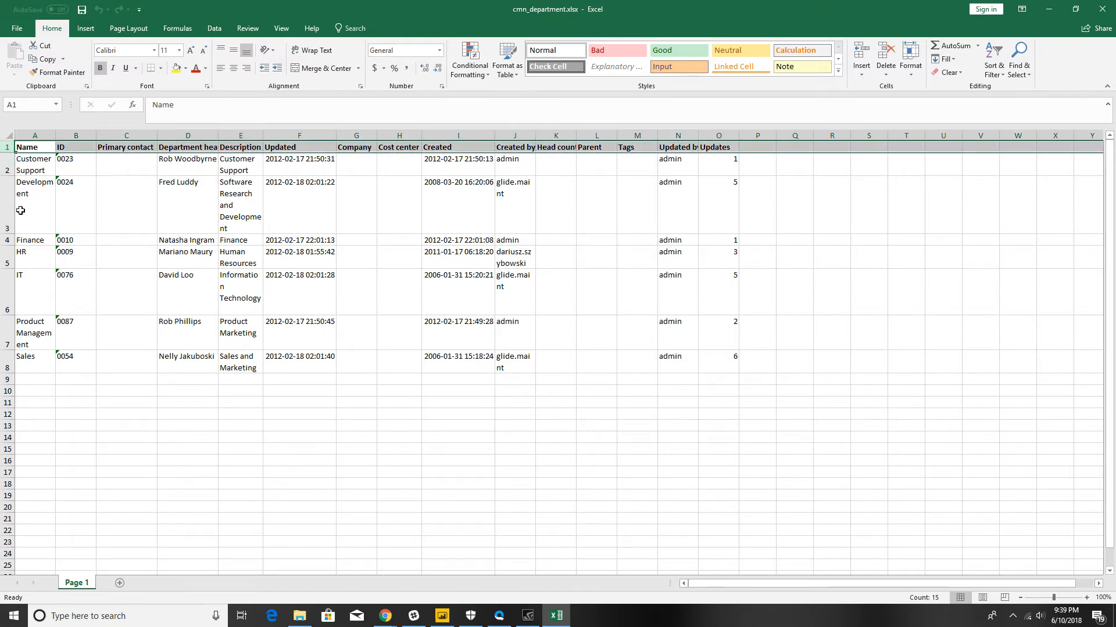
{"action": "left_click", "coordinate": [1107, 11]}
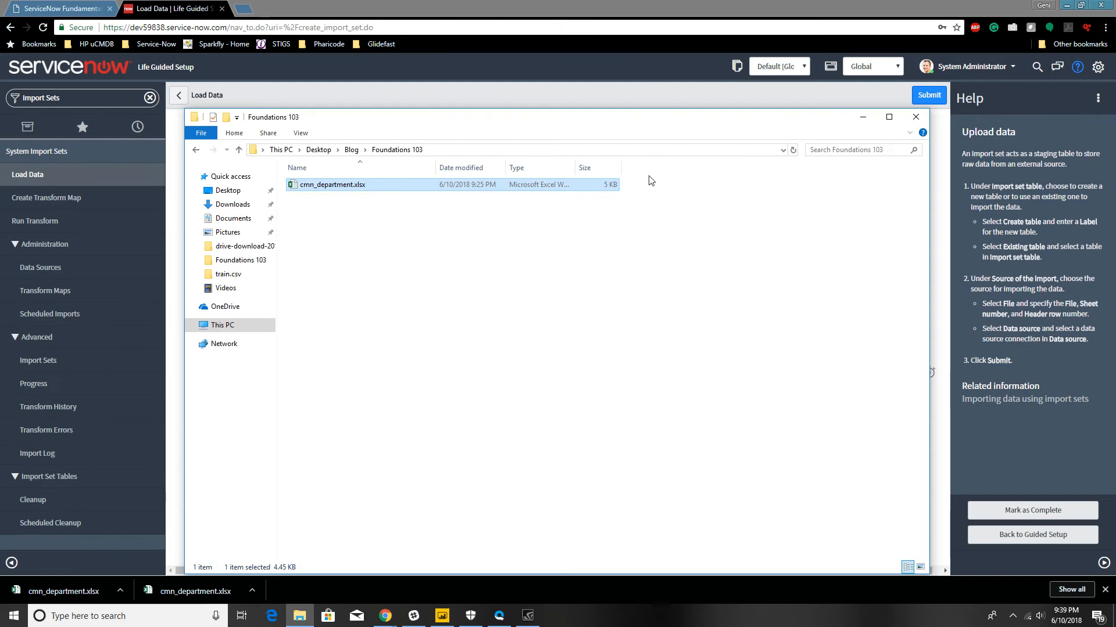
{"action": "left_click", "coordinate": [863, 117]}
{"action": "left_click", "coordinate": [401, 282]}
{"action": "left_click", "coordinate": [790, 320]}
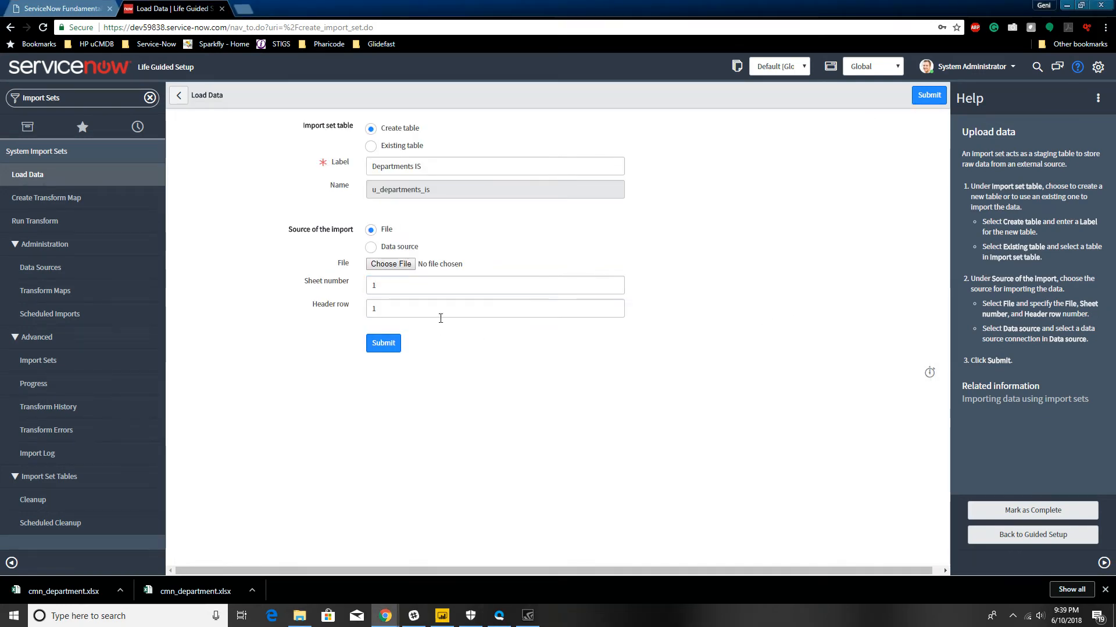
Step: Choose cmn_department.xlsx from the Foundations 103 folder as the import file and submit the data load
{"action": "left_click", "coordinate": [406, 264]}
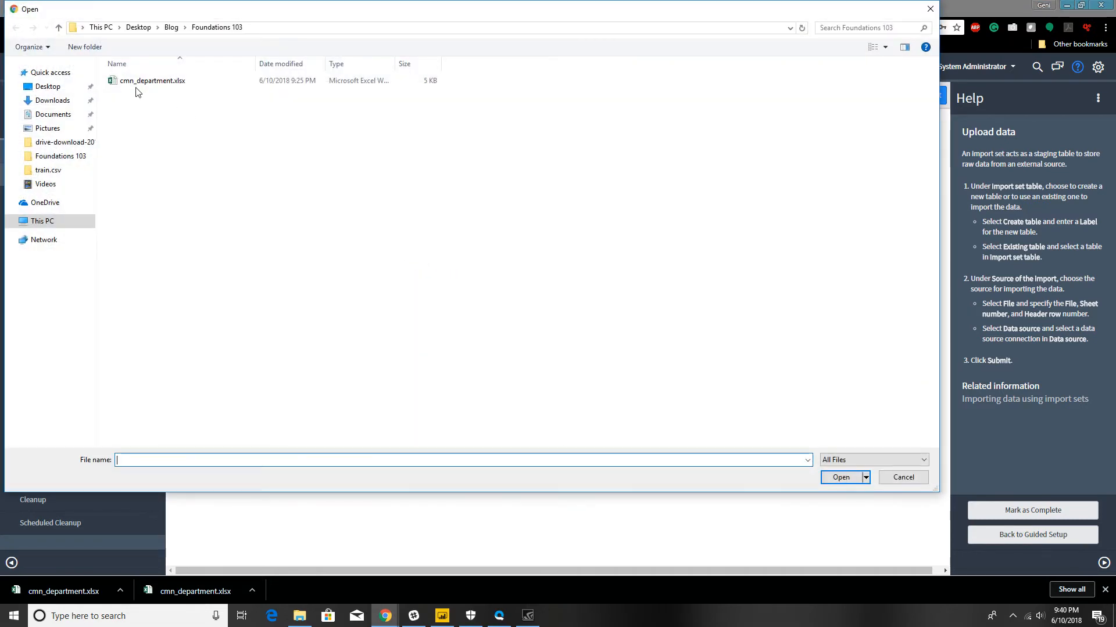
{"action": "double_click", "coordinate": [137, 87]}
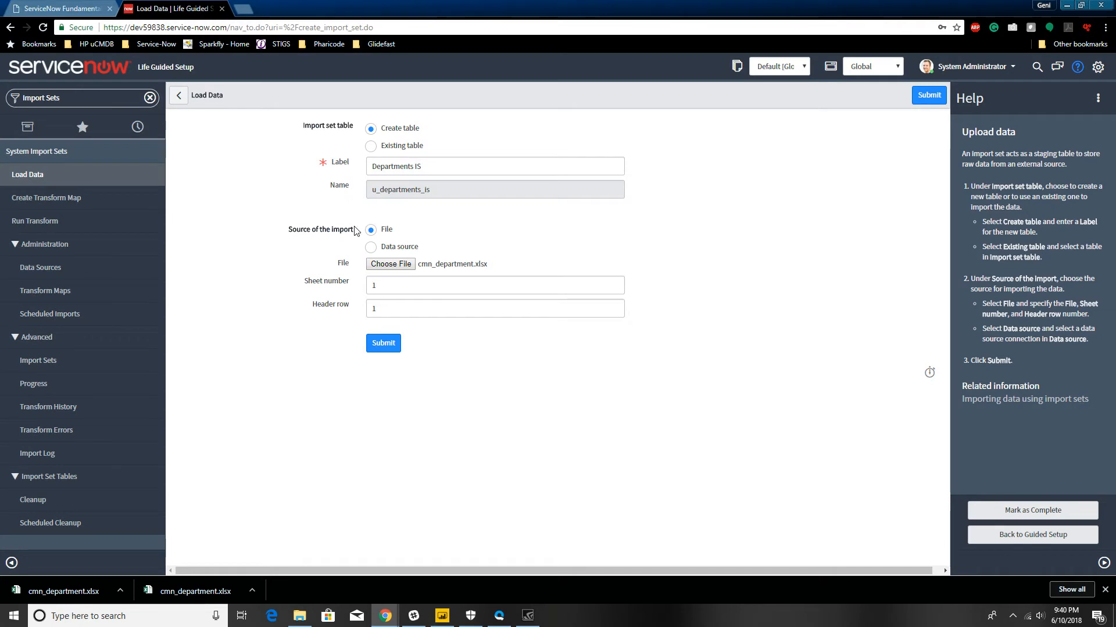
{"action": "left_click", "coordinate": [393, 351]}
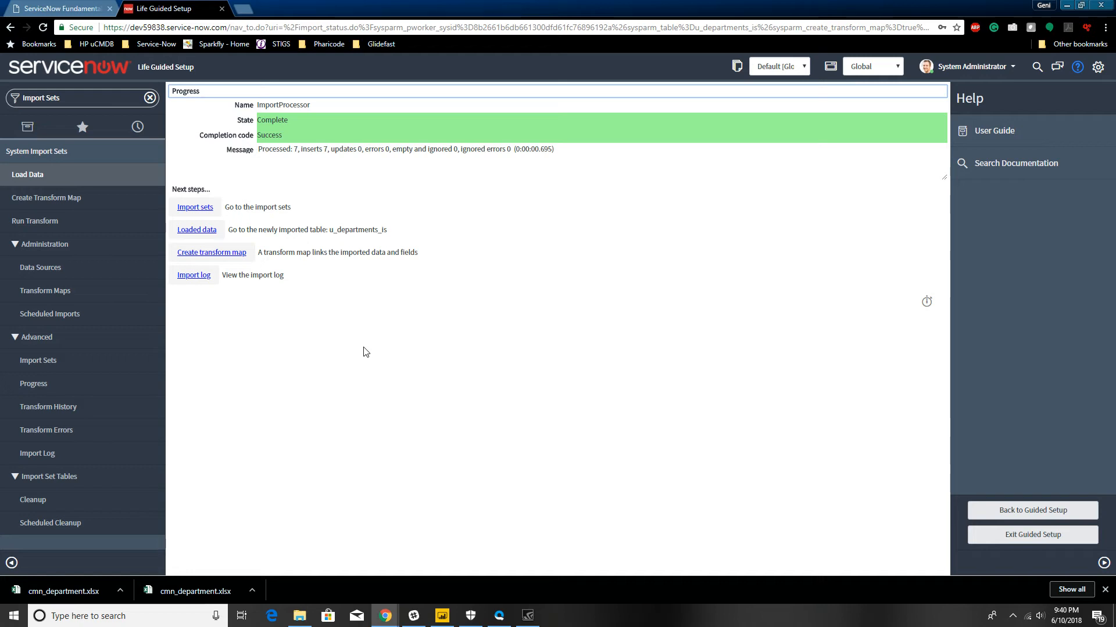
Step: Create a transform map for the imported Departments IS table and name it Department Transform Map
{"action": "left_click", "coordinate": [234, 260]}
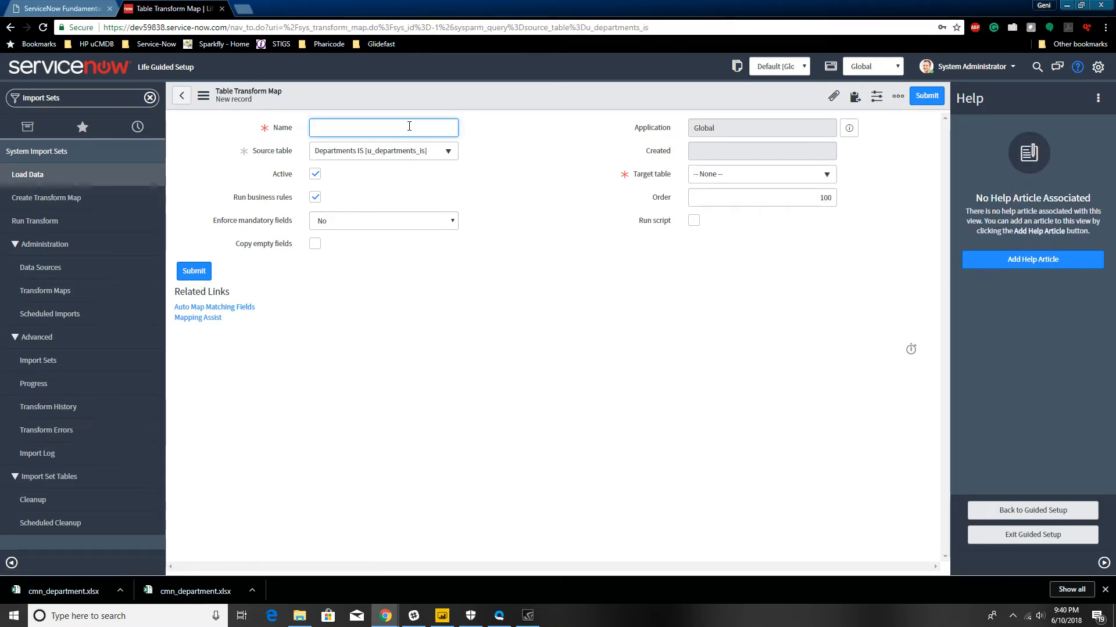
{"action": "type", "text": "d"}
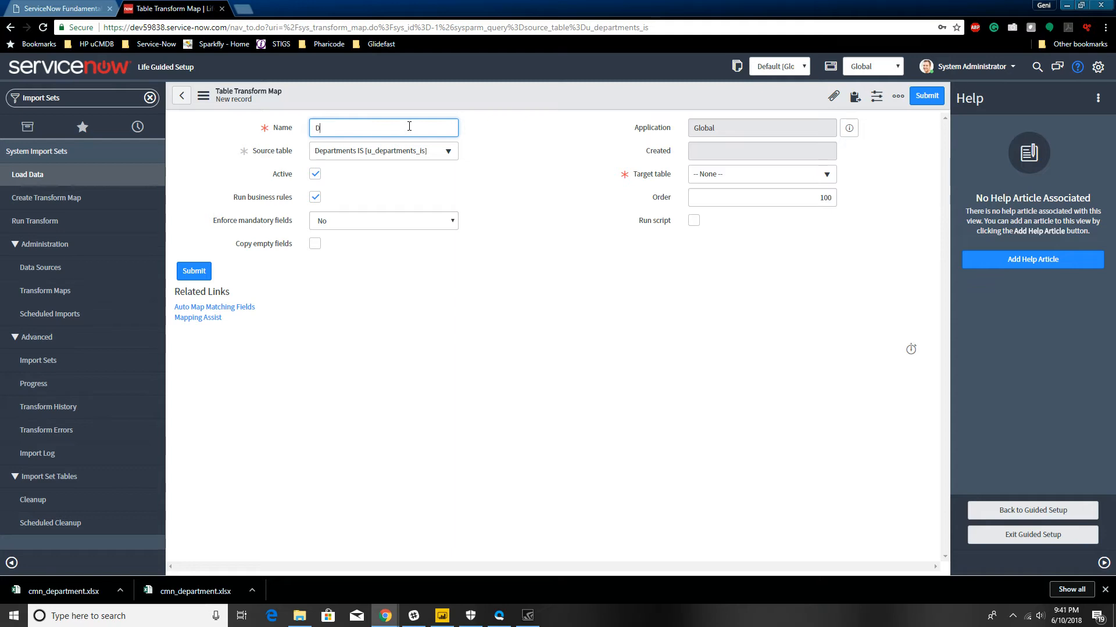
{"action": "type", "text": "epartment Transform Map"}
{"action": "key", "text": "Tab"}
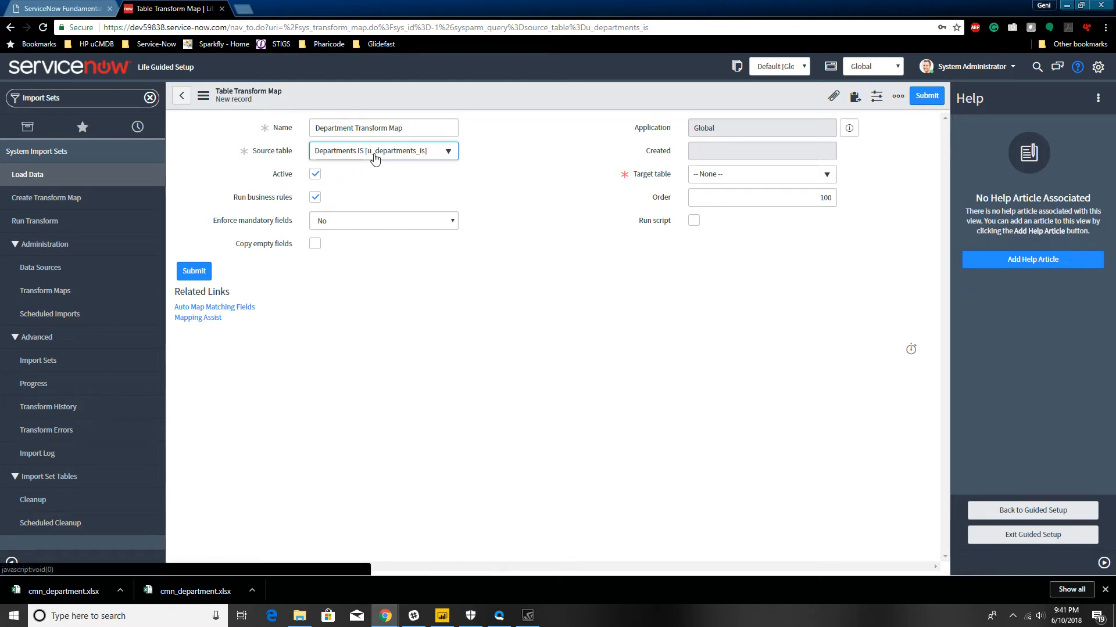
Step: Set the transform map's target table to Department [cmn_department]
{"action": "left_click", "coordinate": [735, 182]}
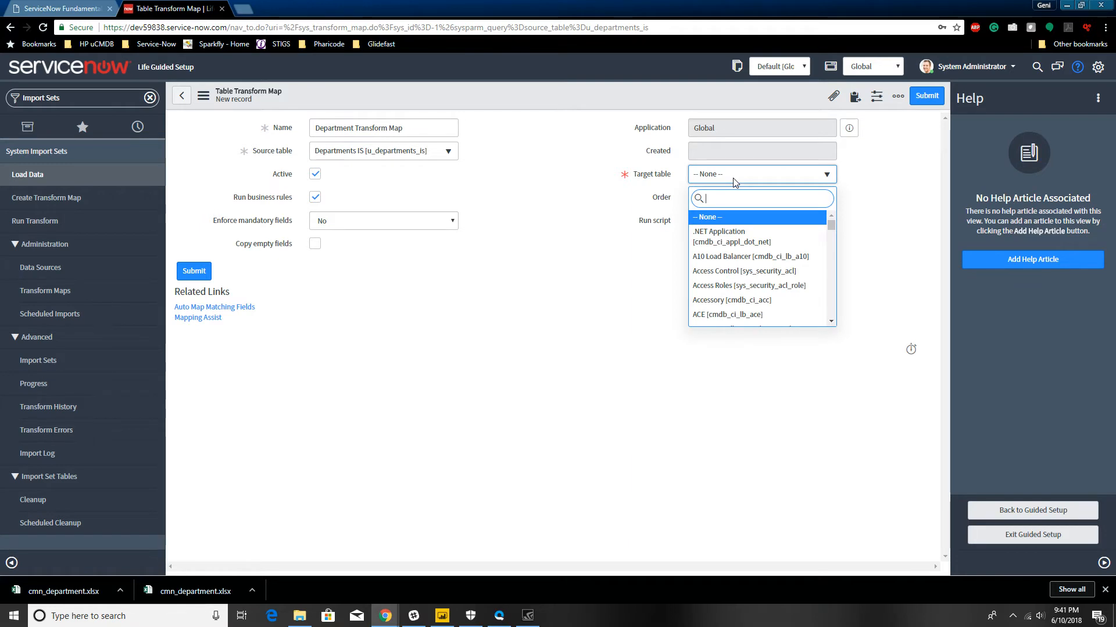
{"action": "type", "text": "Depart"}
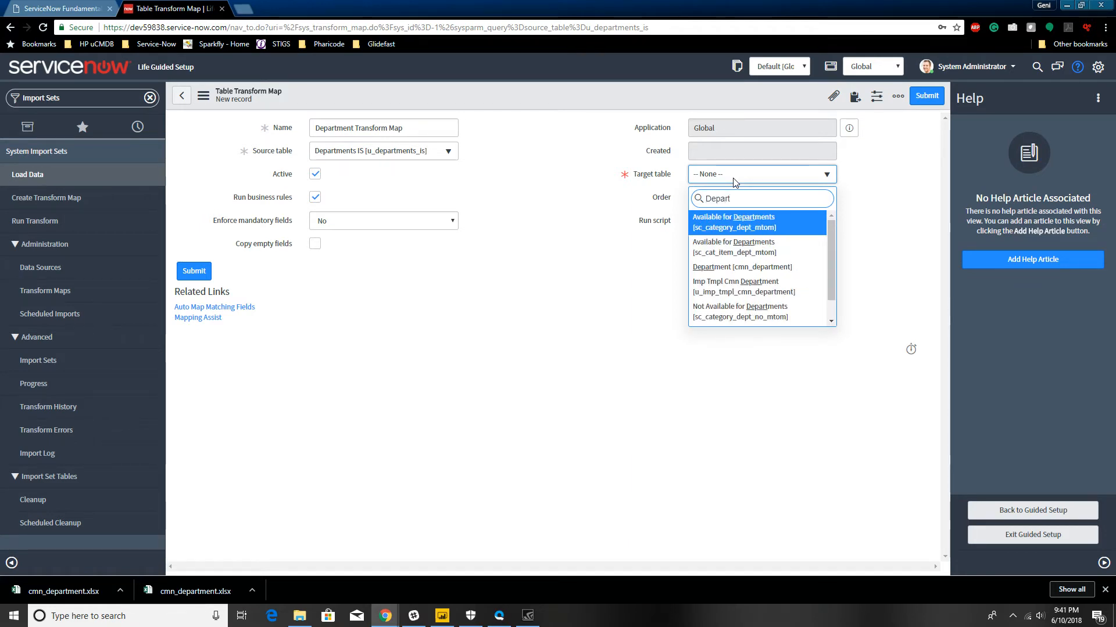
{"action": "type", "text": "ment"}
{"action": "scroll", "coordinate": [791, 229], "scroll_direction": "down", "scroll_amount": 1}
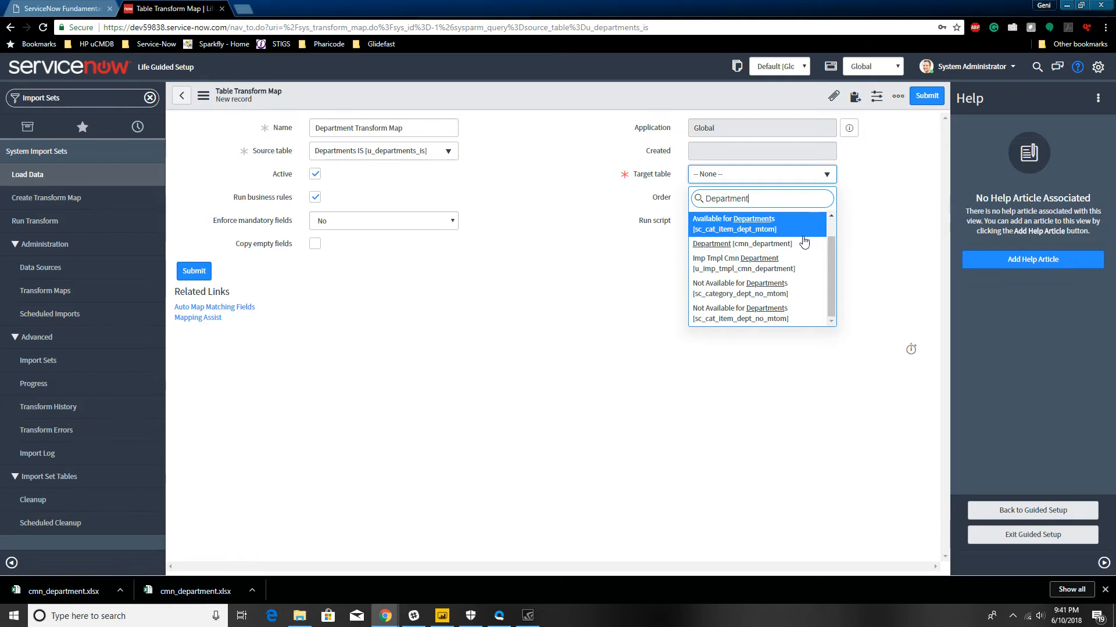
{"action": "scroll", "coordinate": [801, 273], "scroll_direction": "up", "scroll_amount": 1}
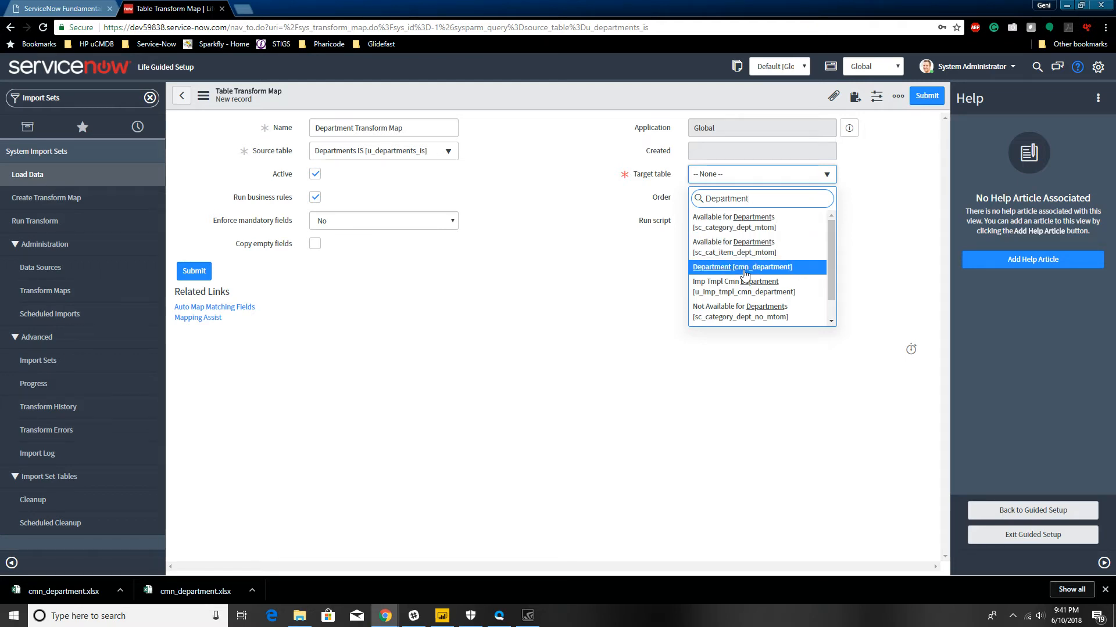
{"action": "left_click", "coordinate": [777, 271]}
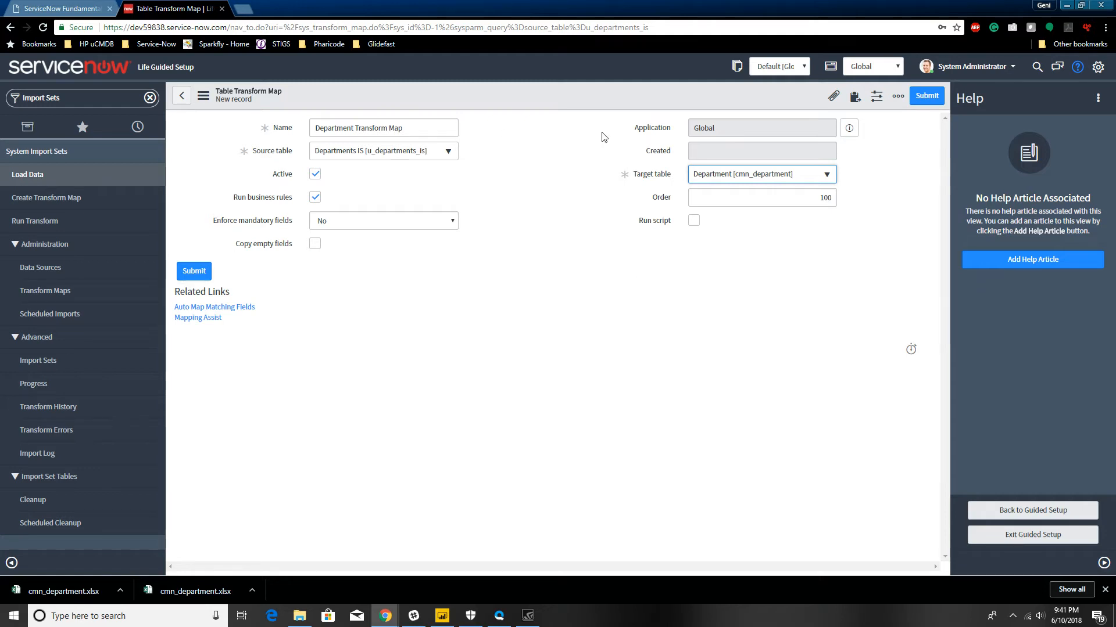
Step: Submit the new transform map and reopen Department Transform Map from the list of table transform maps
{"action": "left_click", "coordinate": [194, 271]}
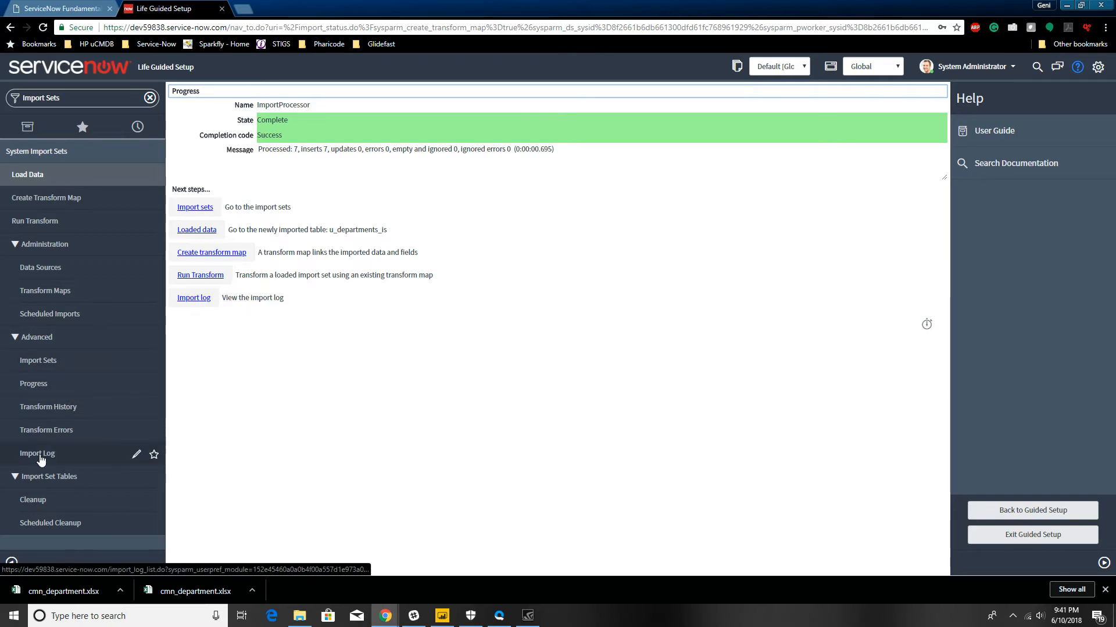
{"action": "left_click", "coordinate": [87, 298]}
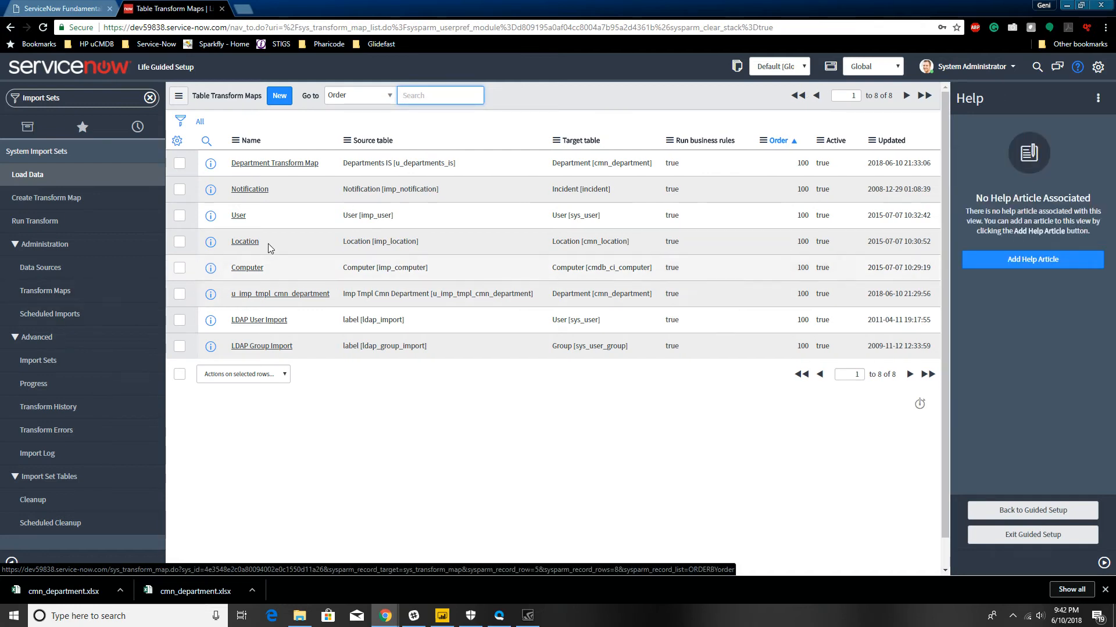
{"action": "left_click", "coordinate": [270, 166]}
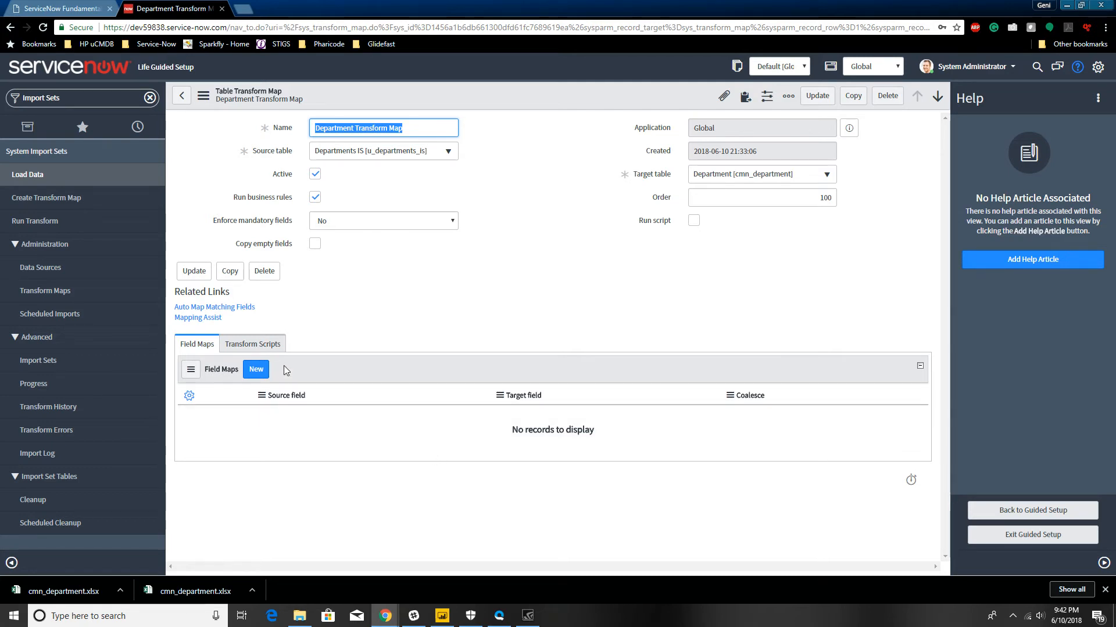
Step: Start a new field map for the transform map with Company as both source field and target field
{"action": "left_click", "coordinate": [253, 372]}
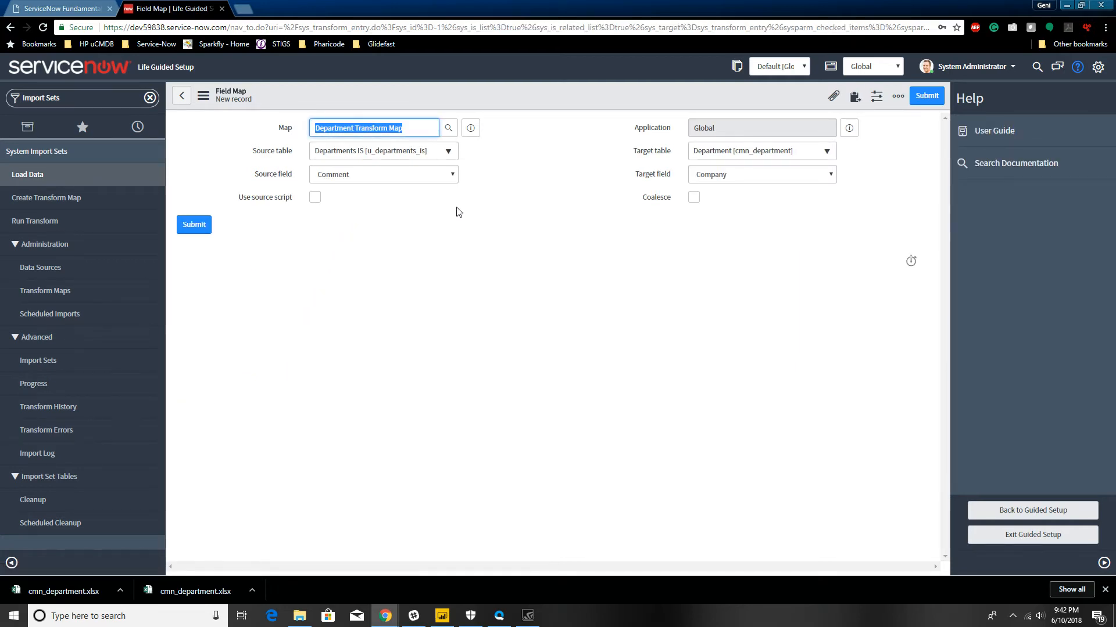
{"action": "left_click", "coordinate": [389, 177]}
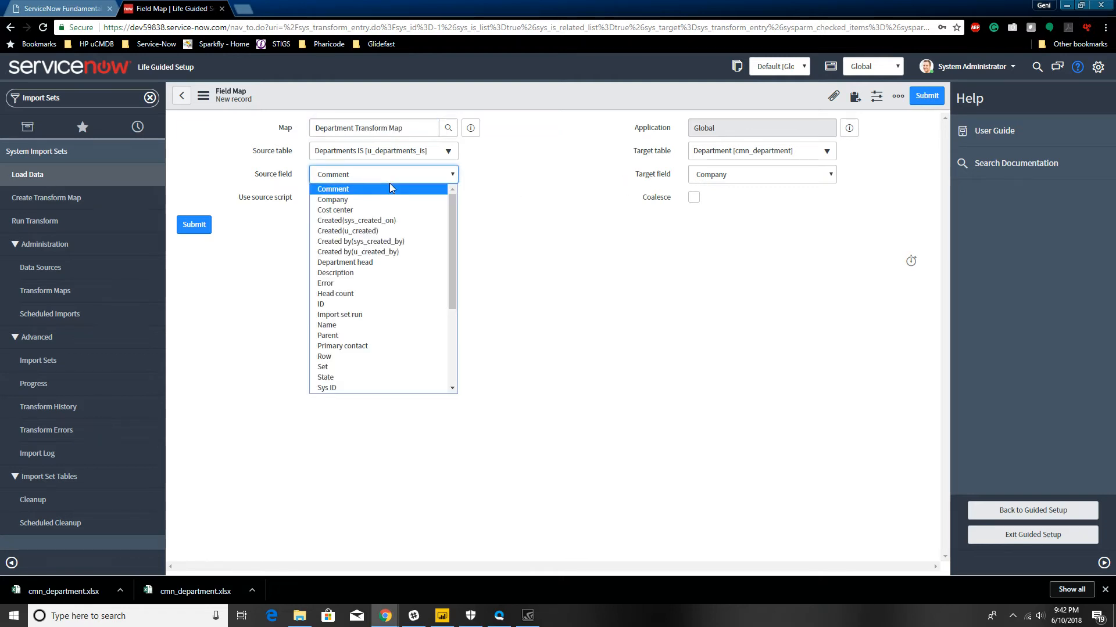
{"action": "left_click", "coordinate": [391, 178]}
{"action": "left_click", "coordinate": [392, 176]}
{"action": "left_click_drag", "start_coordinate": [452, 218], "coordinate": [473, 198]}
{"action": "left_click", "coordinate": [359, 203]}
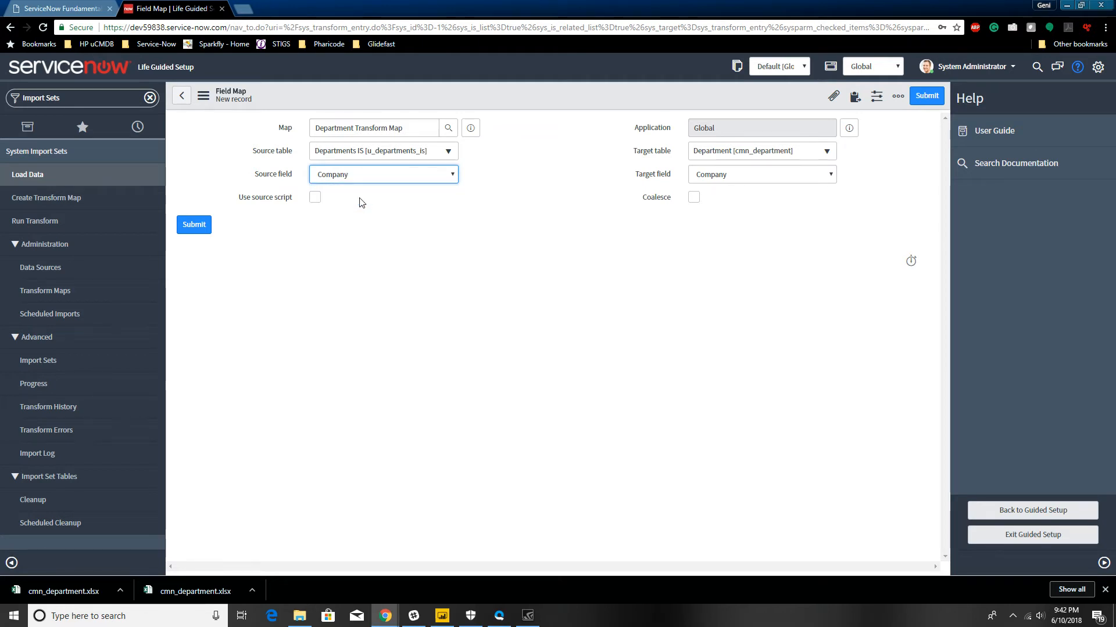
{"action": "left_click", "coordinate": [739, 178]}
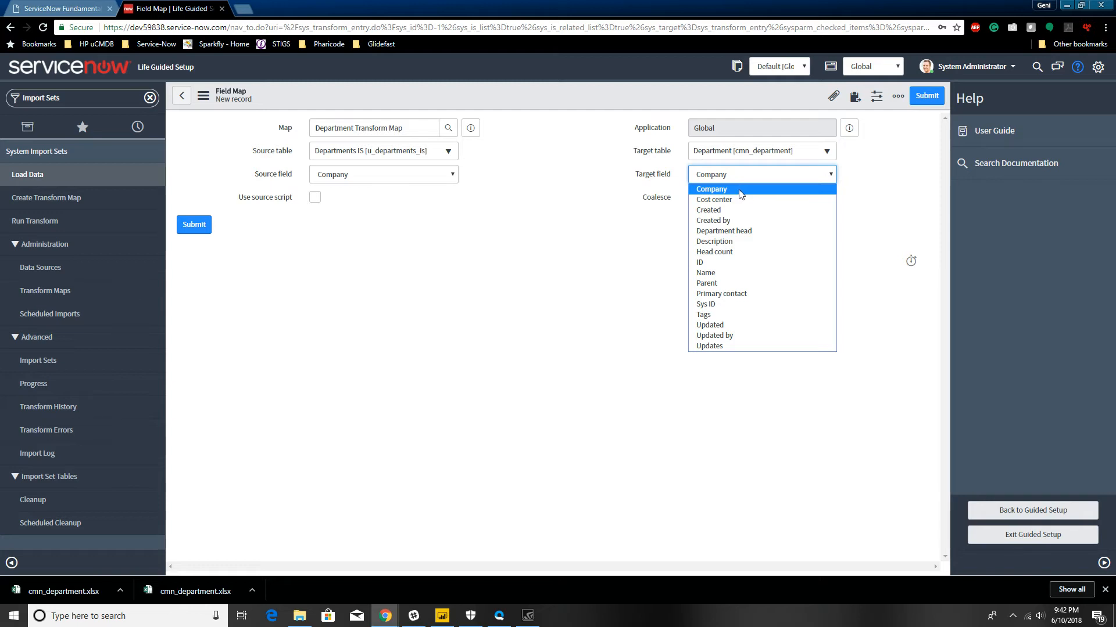
{"action": "left_click", "coordinate": [741, 192]}
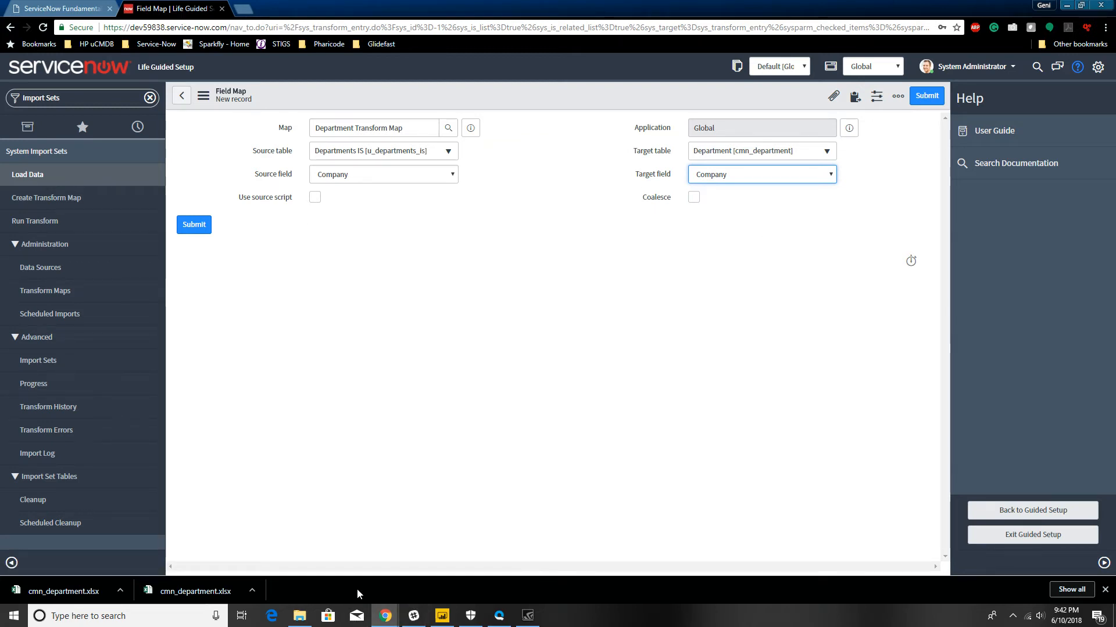
Step: Check the column headers in cmn_department.xlsx in Excel, then close the workbook and its folder window
{"action": "left_click", "coordinate": [300, 616]}
{"action": "double_click", "coordinate": [364, 186]}
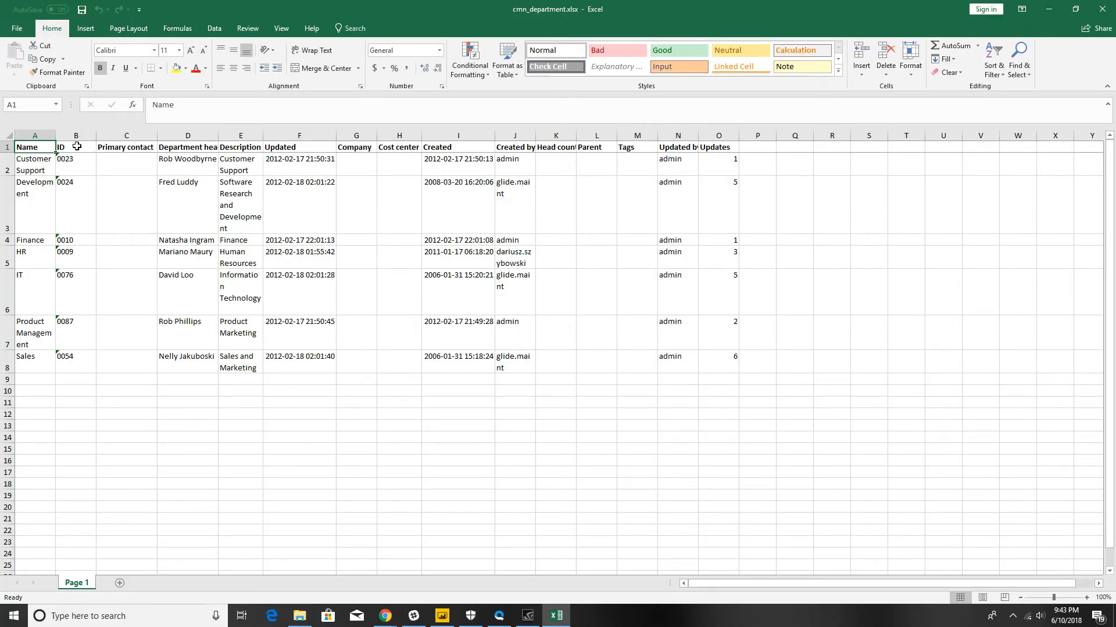
{"action": "left_click", "coordinate": [77, 146]}
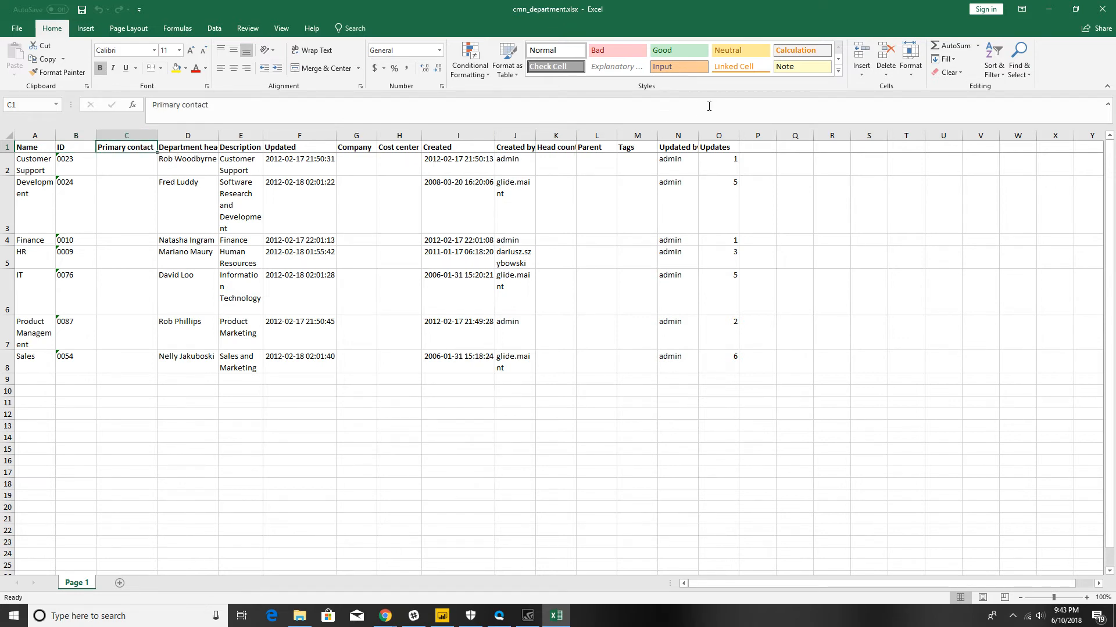
{"action": "left_click", "coordinate": [1102, 9]}
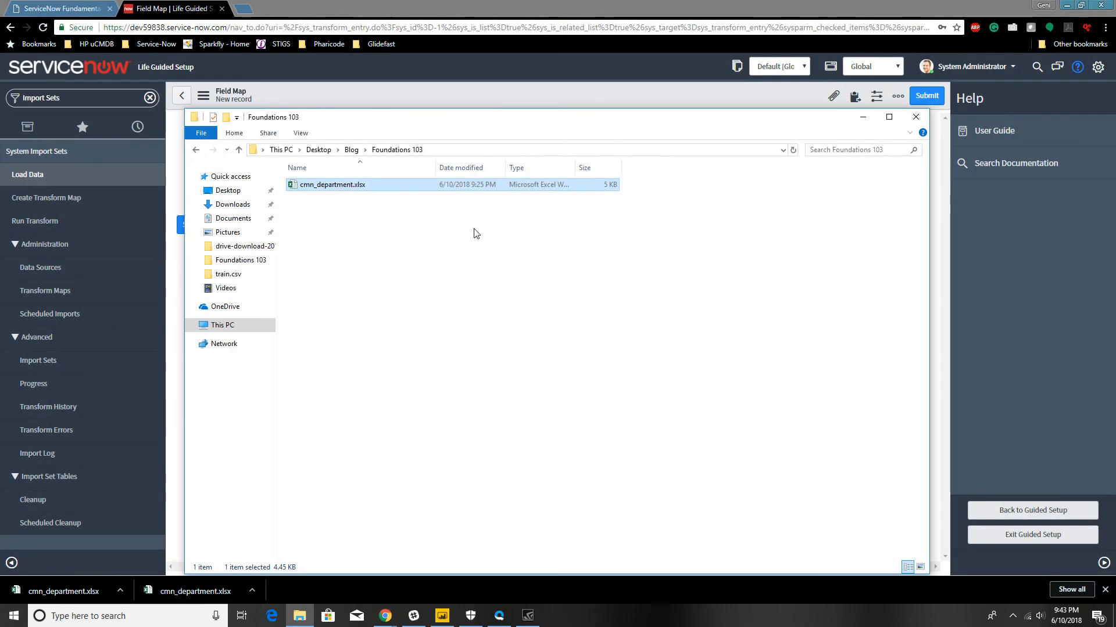
{"action": "left_click", "coordinate": [924, 116]}
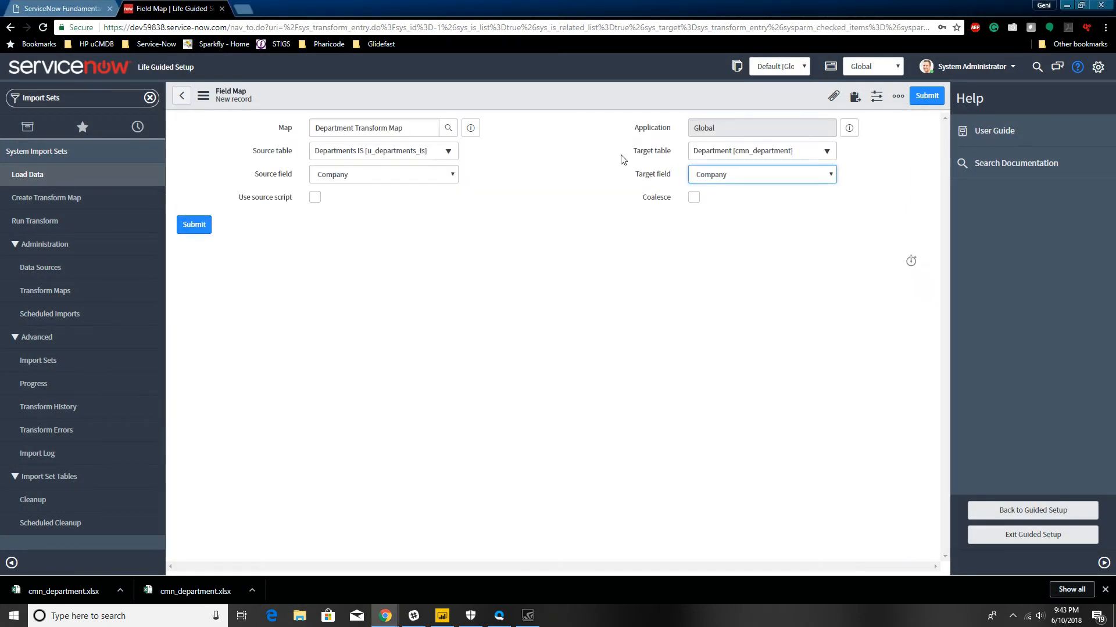
Step: Leave the field map unsaved and pair source field Company with target field Company in Mapping Assist
{"action": "left_click", "coordinate": [174, 98]}
{"action": "left_click", "coordinate": [509, 168]}
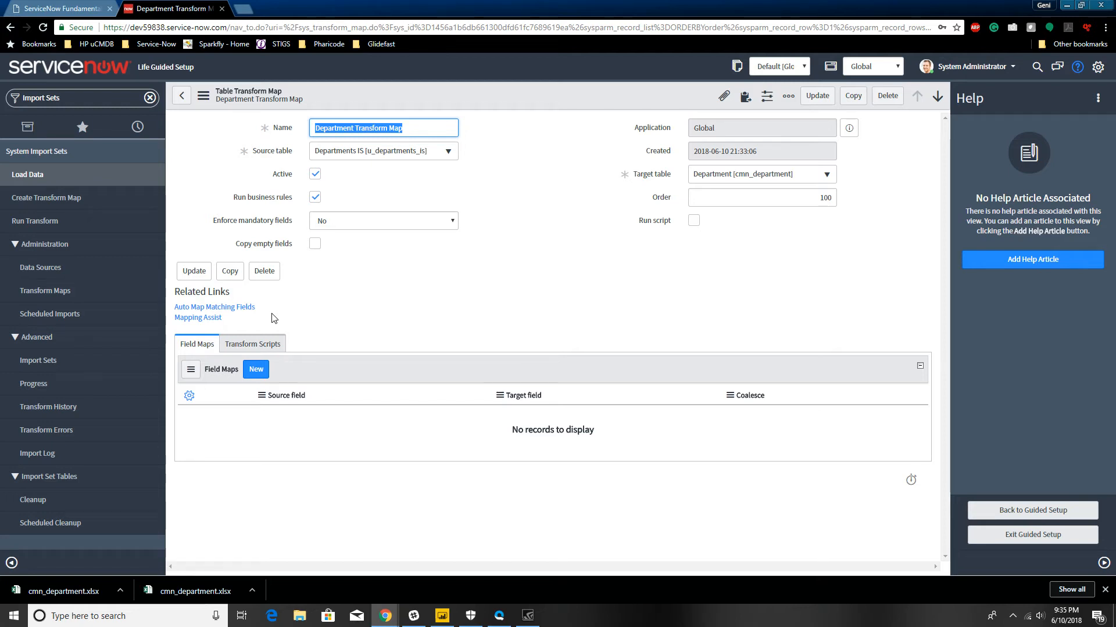
{"action": "left_click", "coordinate": [189, 318]}
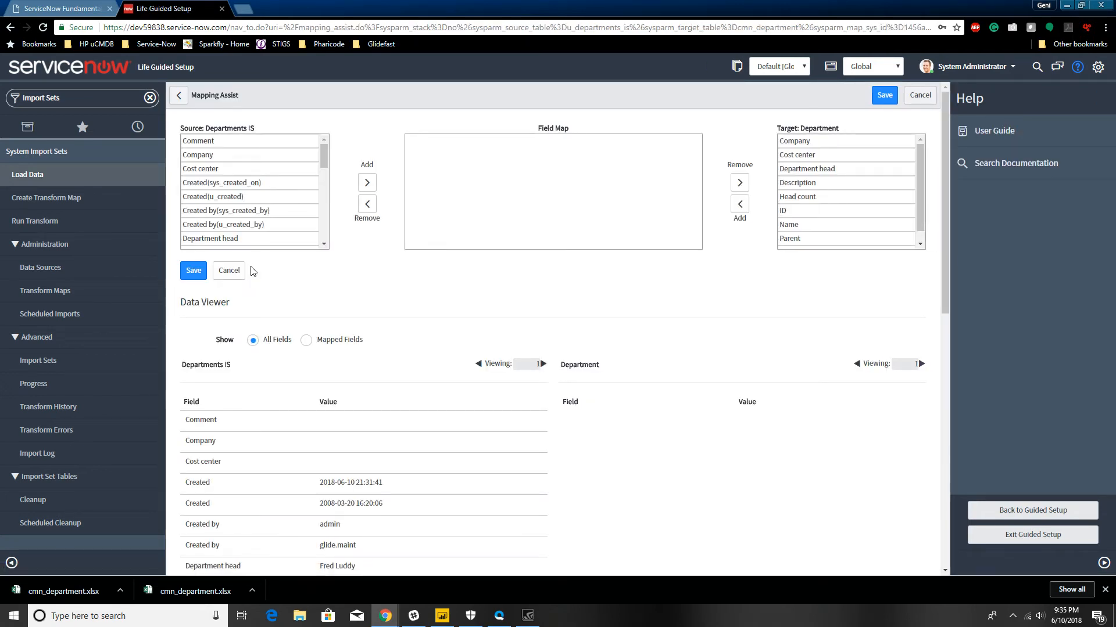
{"action": "left_click", "coordinate": [231, 154]}
{"action": "left_click", "coordinate": [367, 182]}
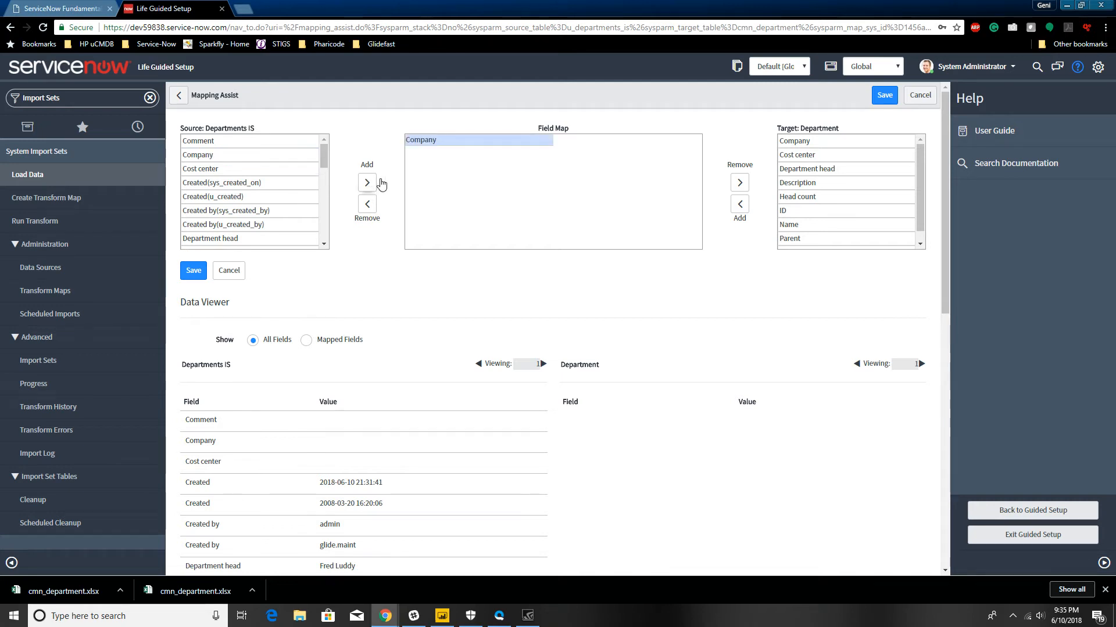
{"action": "double_click", "coordinate": [821, 142]}
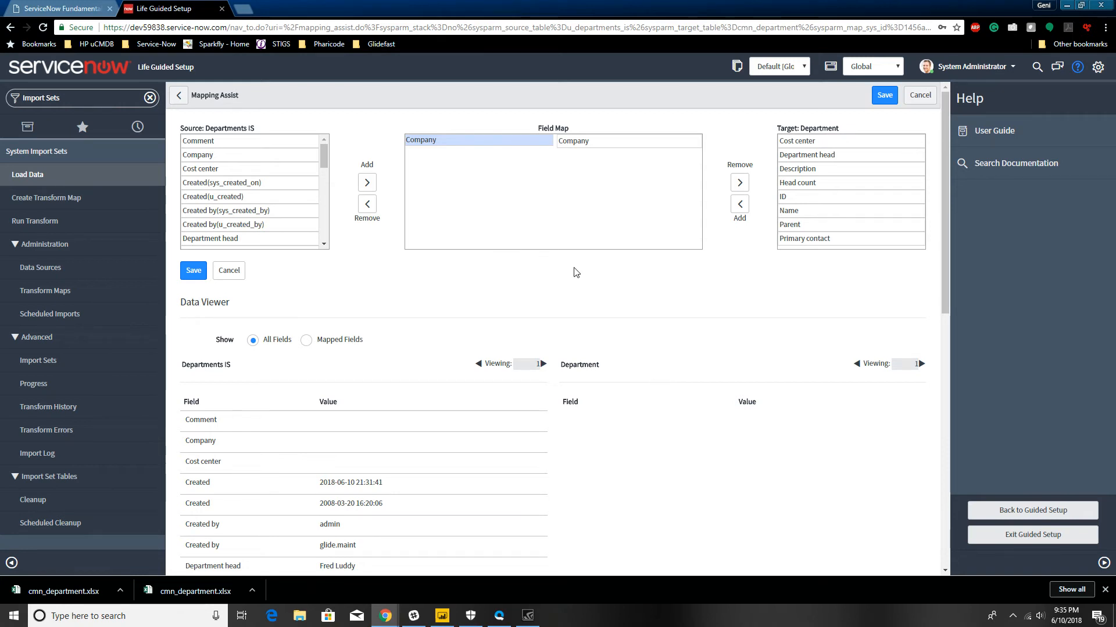
Step: Pair Cost center with Cost center in Mapping Assist, then return to the transform map without saving
{"action": "left_click", "coordinate": [205, 169]}
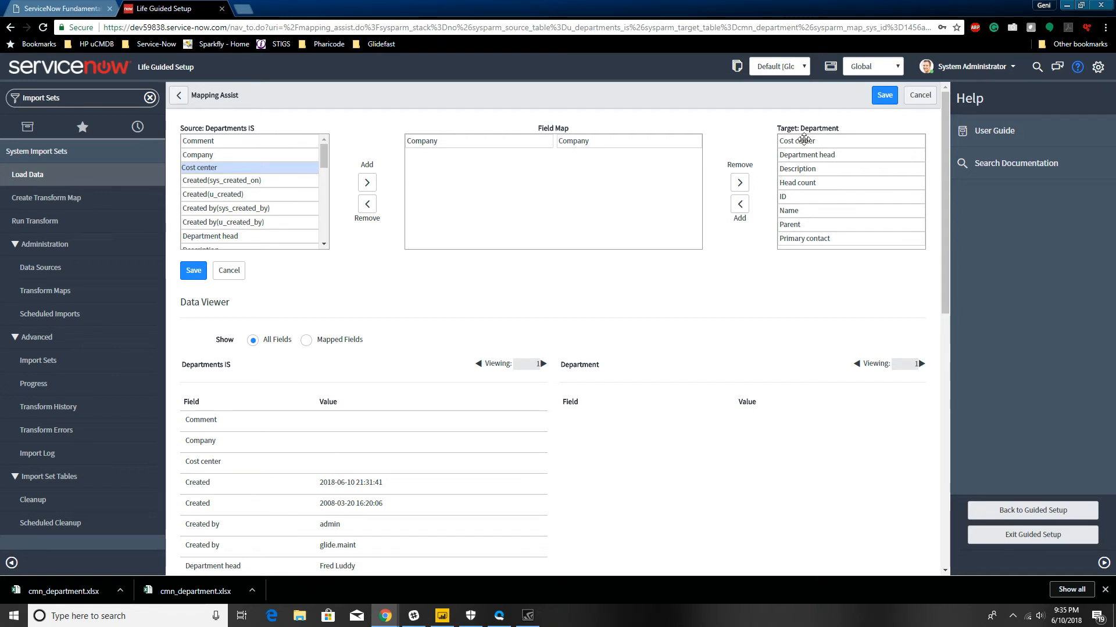
{"action": "left_click", "coordinate": [367, 183]}
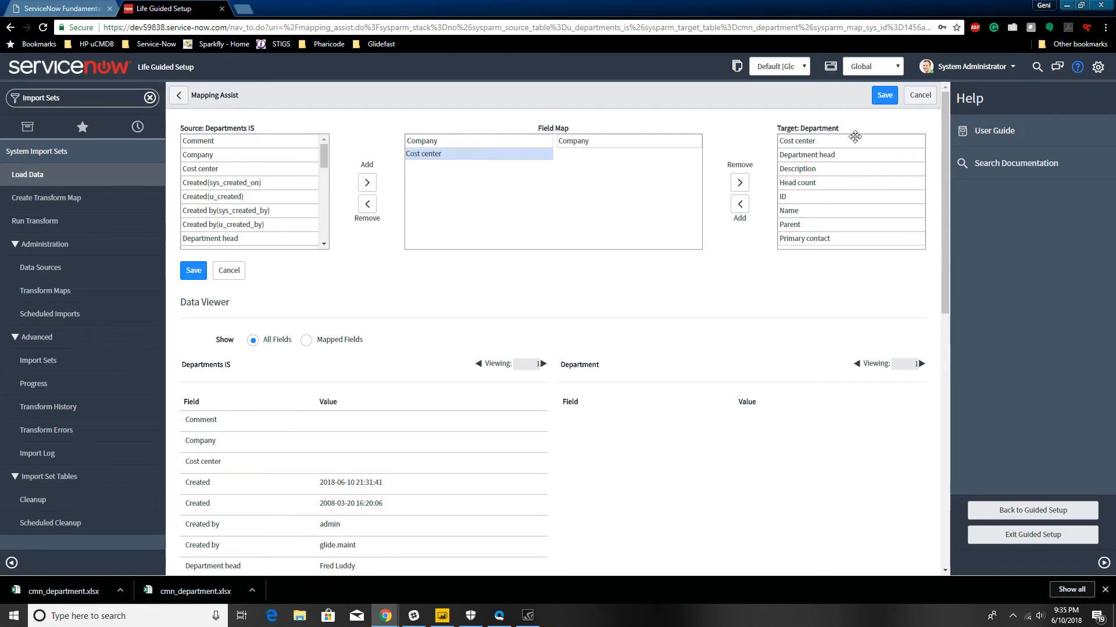
{"action": "left_click", "coordinate": [837, 138]}
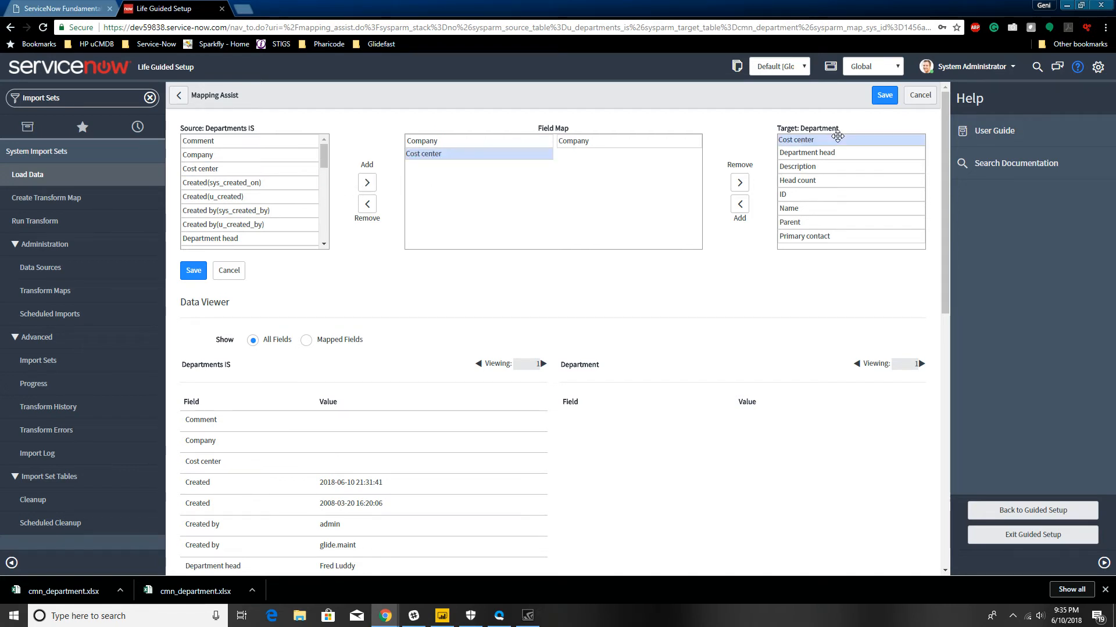
{"action": "left_click", "coordinate": [741, 206]}
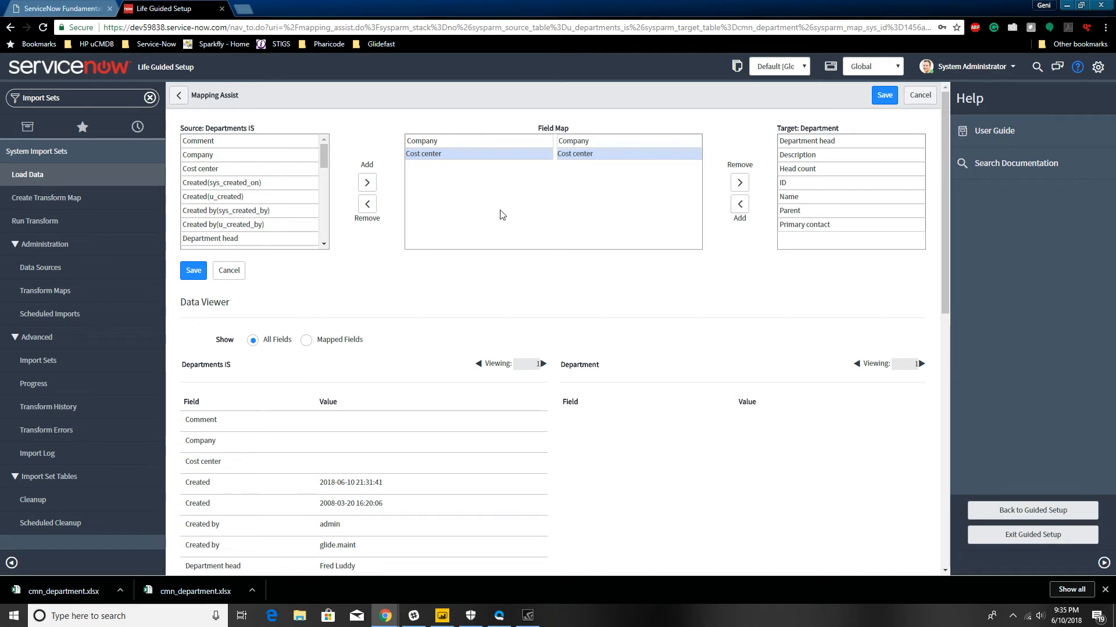
{"action": "scroll", "coordinate": [372, 264], "scroll_direction": "down", "scroll_amount": 5}
{"action": "scroll", "coordinate": [406, 381], "scroll_direction": "up", "scroll_amount": 5}
{"action": "left_click", "coordinate": [178, 97]}
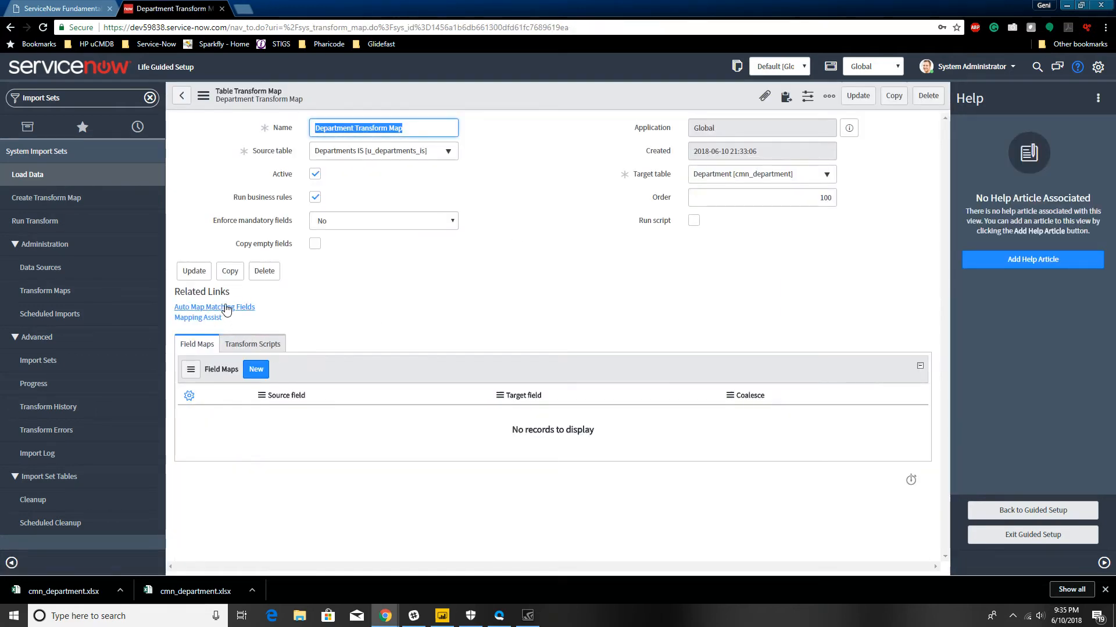
Step: Auto map the matching fields between Departments IS and Department, and review the resulting field maps
{"action": "left_click", "coordinate": [226, 309]}
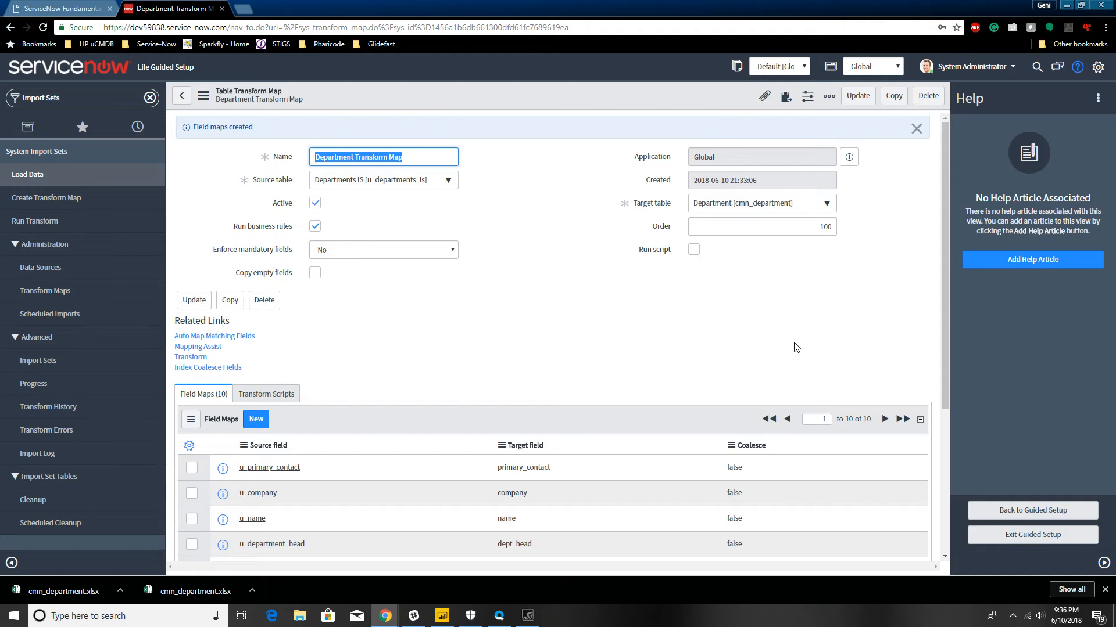
{"action": "scroll", "coordinate": [750, 319], "scroll_direction": "down", "scroll_amount": 4}
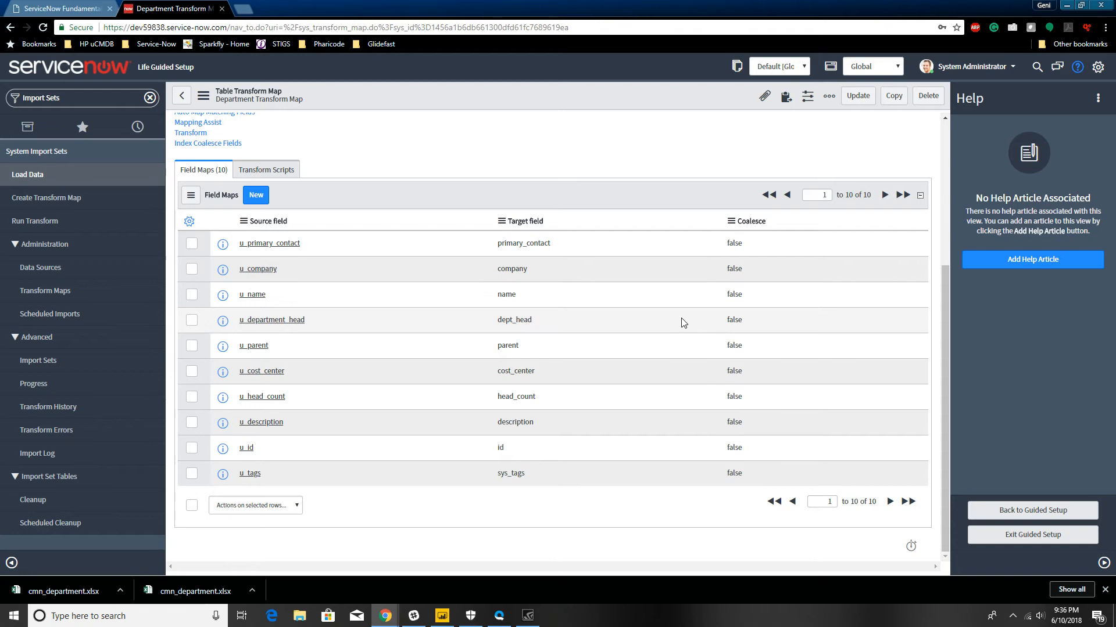
{"action": "scroll", "coordinate": [703, 337], "scroll_direction": "up", "scroll_amount": 1}
{"action": "scroll", "coordinate": [423, 453], "scroll_direction": "up", "scroll_amount": 2}
{"action": "scroll", "coordinate": [349, 378], "scroll_direction": "down", "scroll_amount": 2}
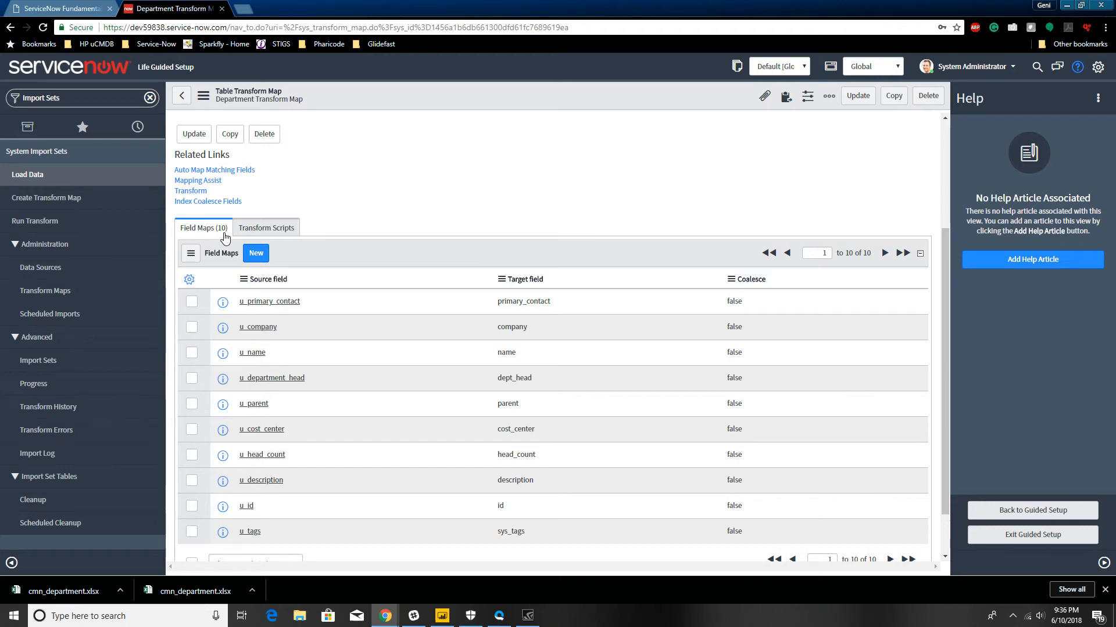
{"action": "scroll", "coordinate": [834, 203], "scroll_direction": "up", "scroll_amount": 3}
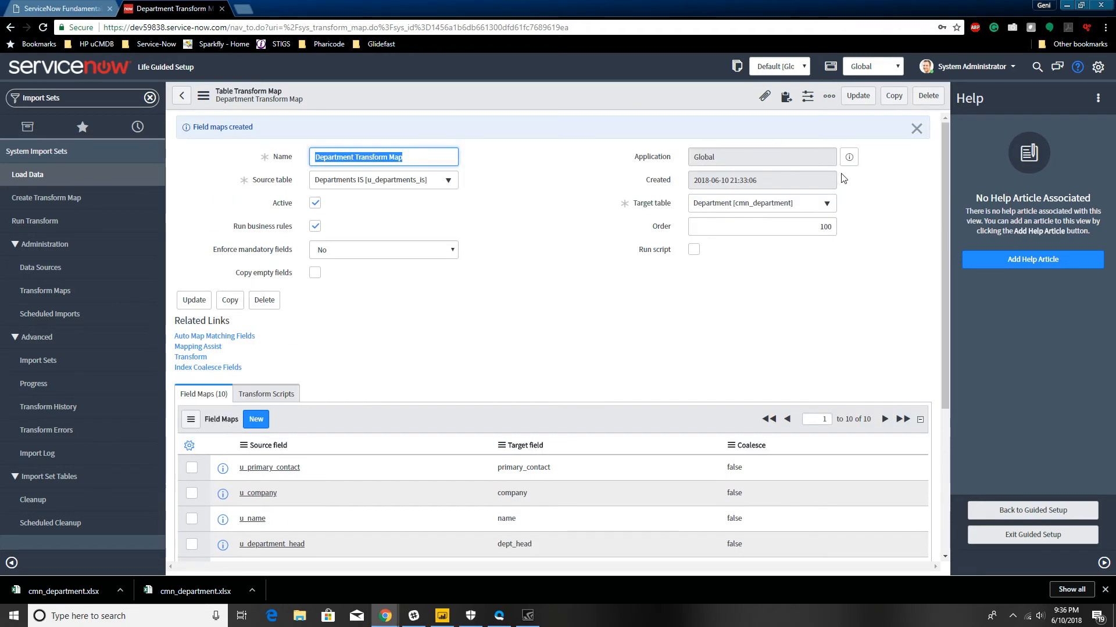
Step: Update the Department Transform Map record and open the list of import sets
{"action": "left_click", "coordinate": [854, 99]}
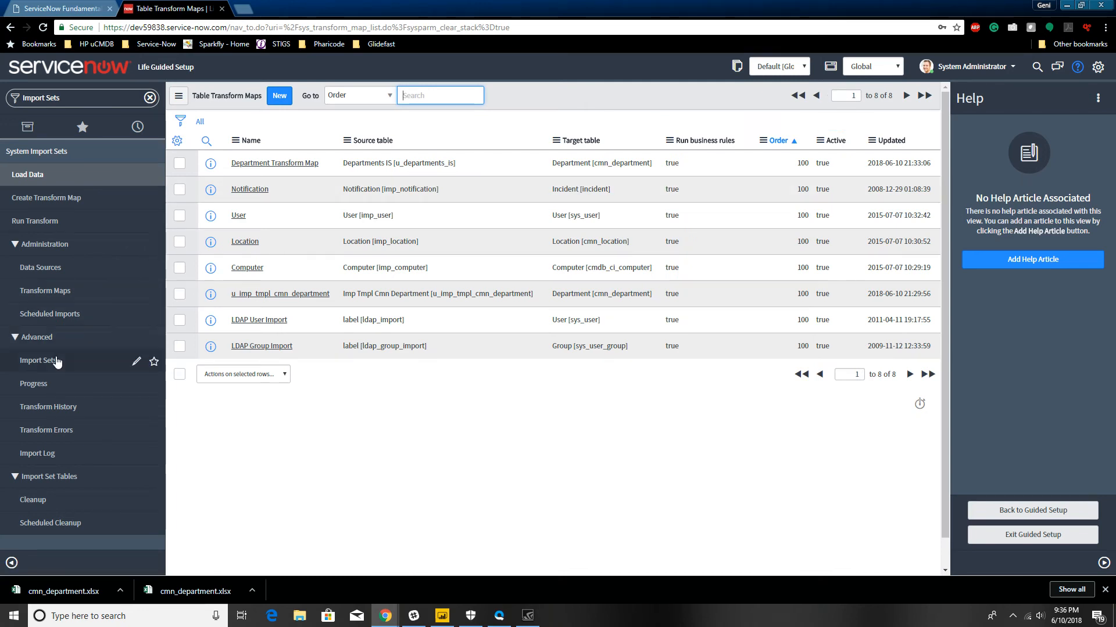
{"action": "left_click", "coordinate": [92, 362]}
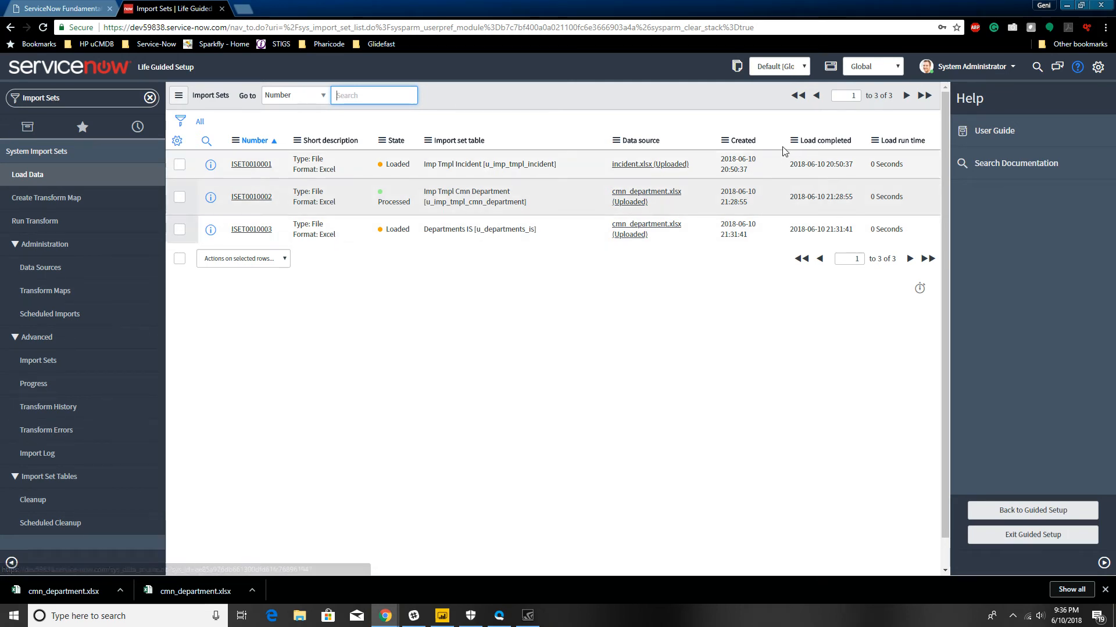
Step: Sort the import sets by creation date and transform the newest Departments IS set with the Department Transform Map
{"action": "left_click", "coordinate": [758, 142]}
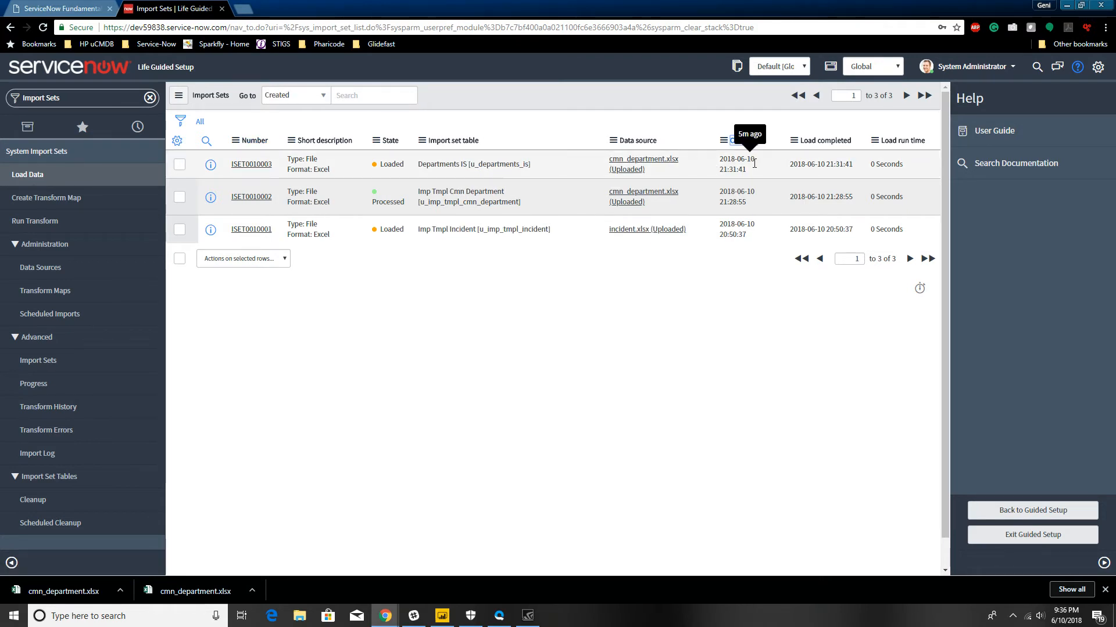
{"action": "left_click", "coordinate": [251, 166]}
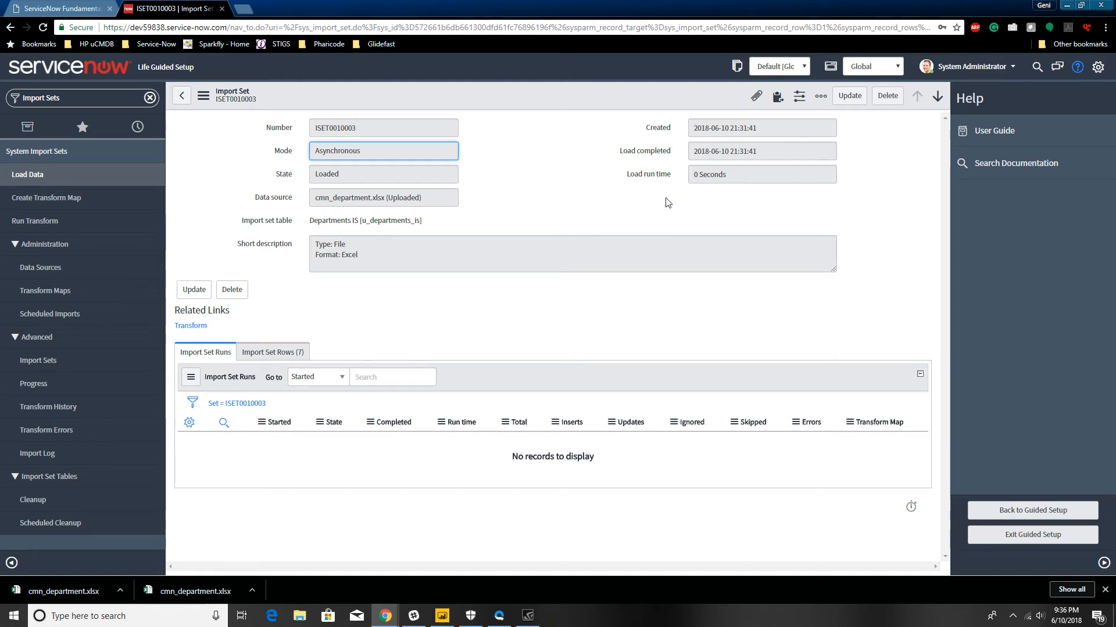
{"action": "left_click", "coordinate": [203, 327]}
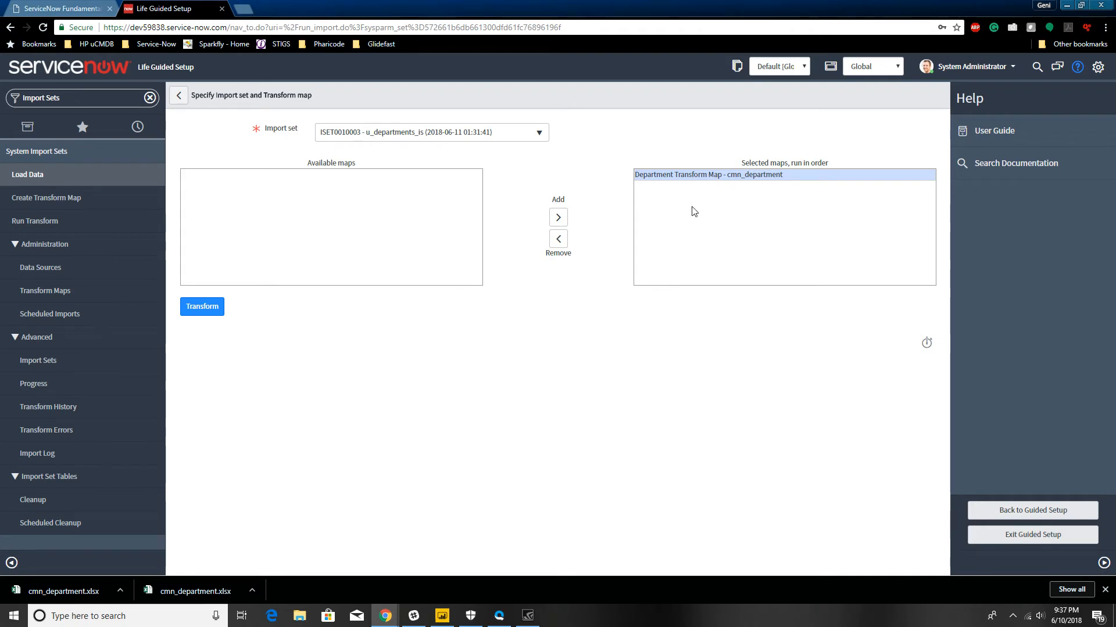
{"action": "left_click", "coordinate": [203, 310]}
{"action": "left_click", "coordinate": [203, 307]}
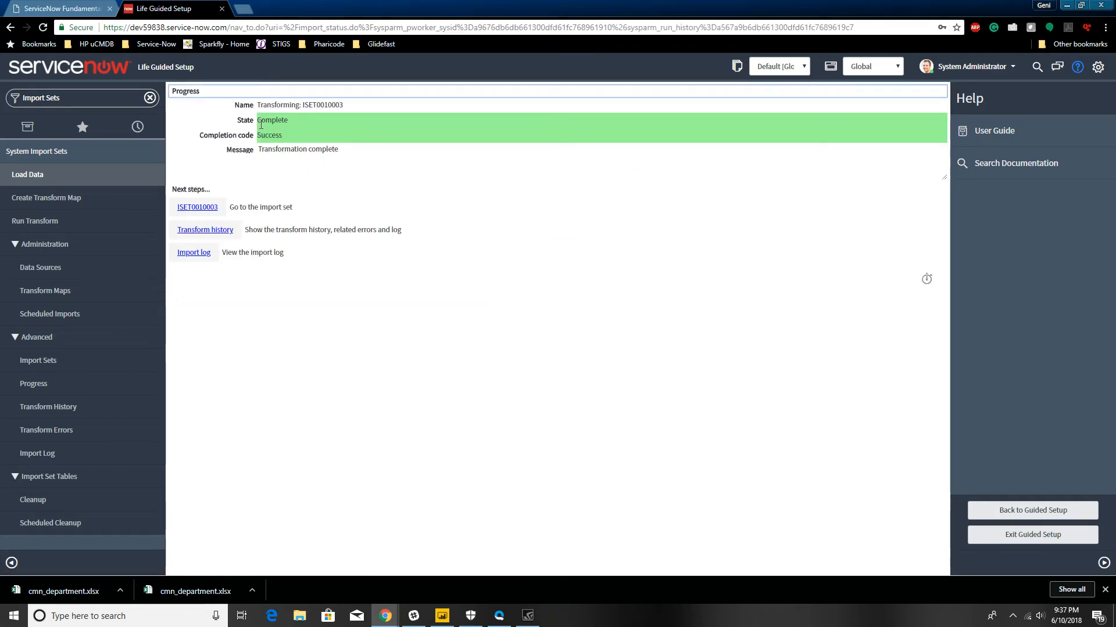
{"action": "double_click", "coordinate": [244, 120]}
{"action": "left_click", "coordinate": [327, 127]}
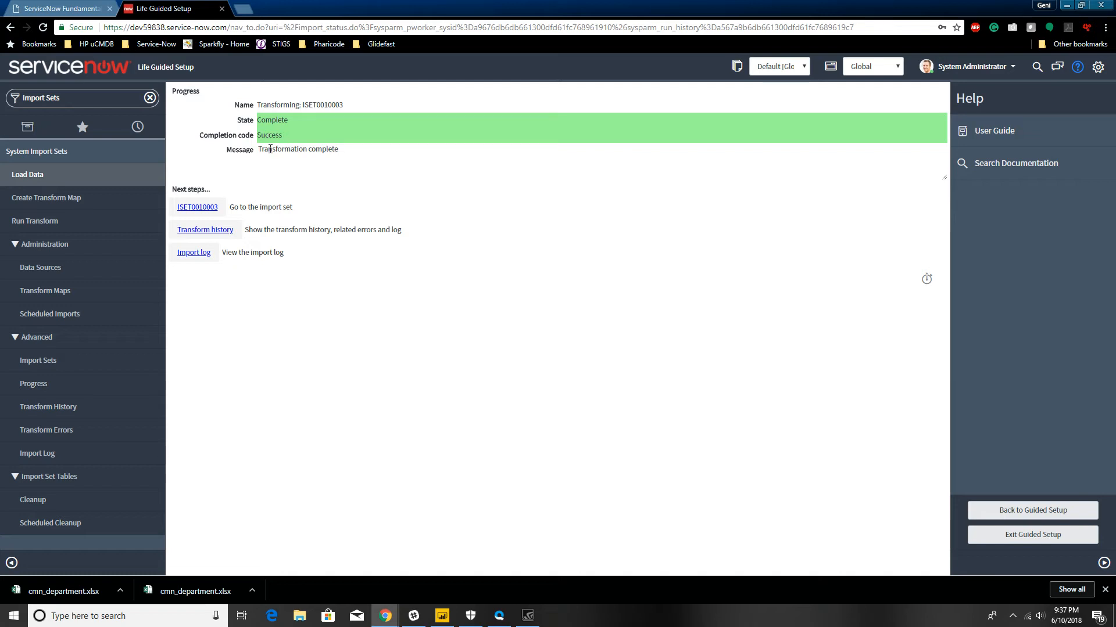
Step: Find the Departments module in the navigator and open its list to check the imported records
{"action": "left_click", "coordinate": [150, 97]}
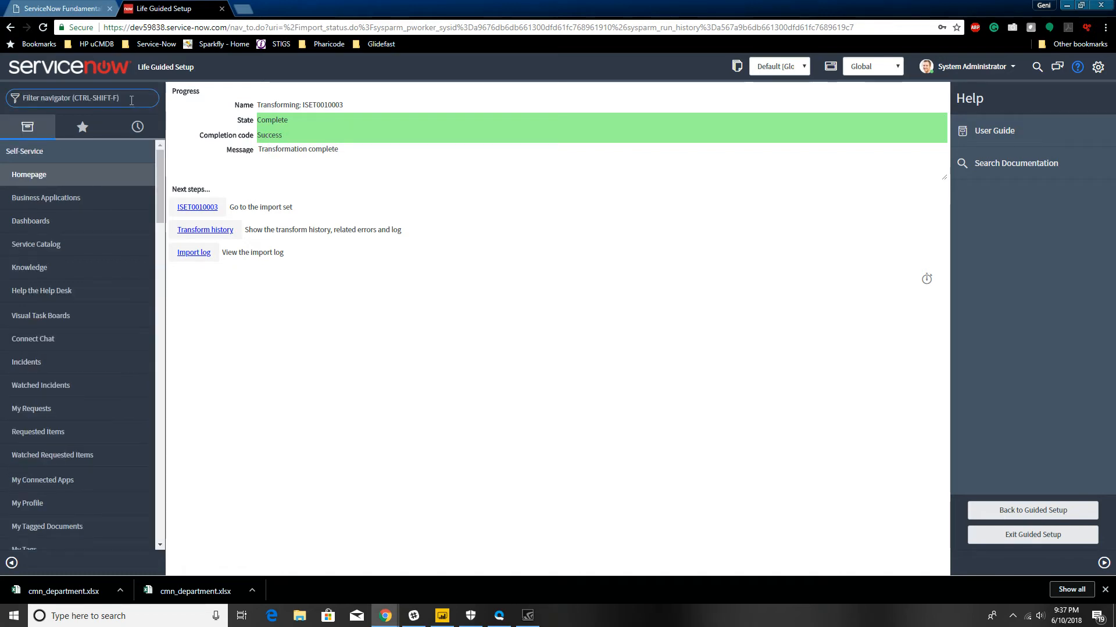
{"action": "type", "text": "Dep"}
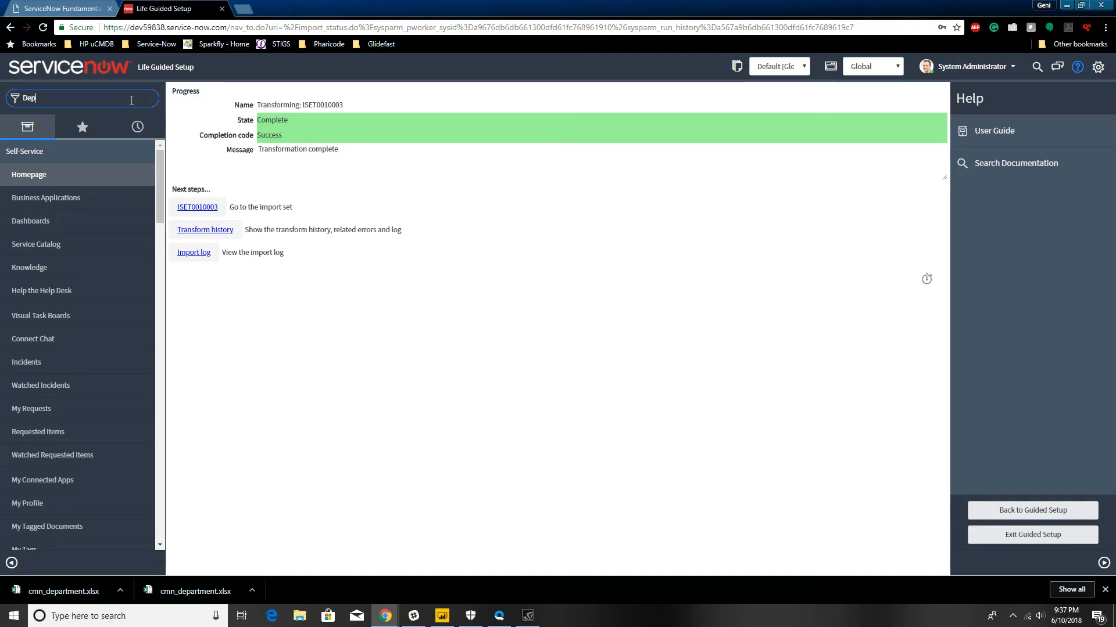
{"action": "type", "text": "ar"}
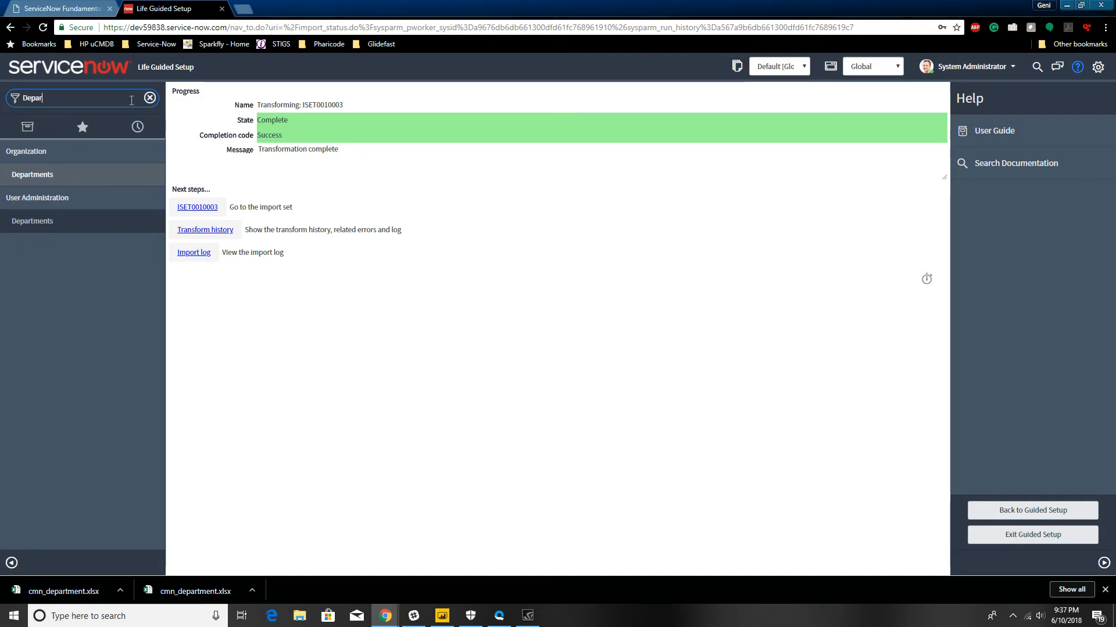
{"action": "left_click", "coordinate": [62, 176]}
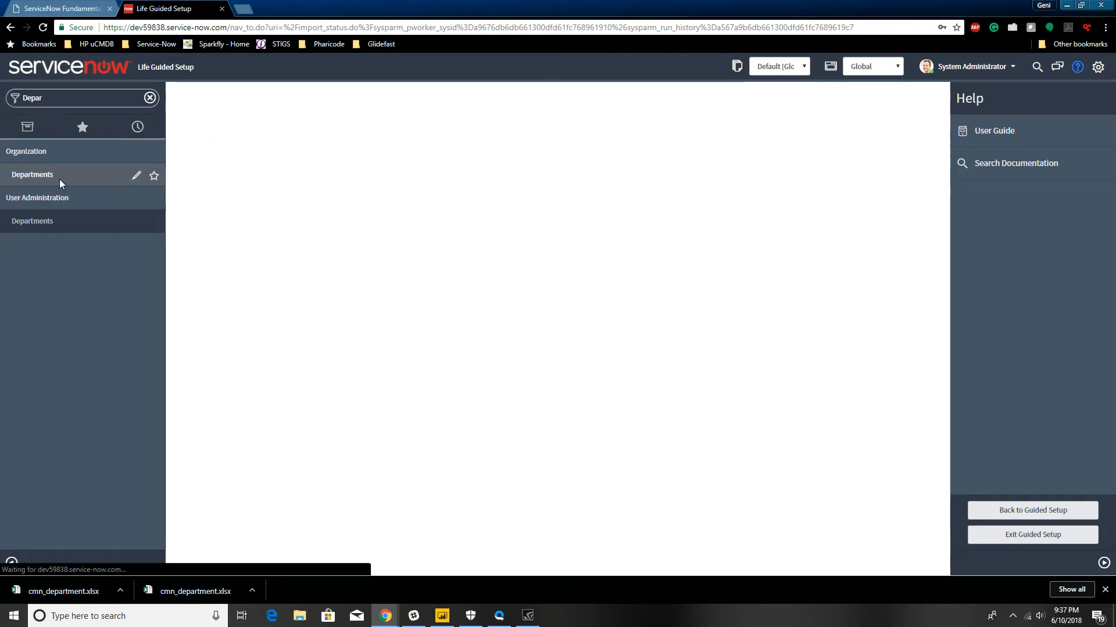
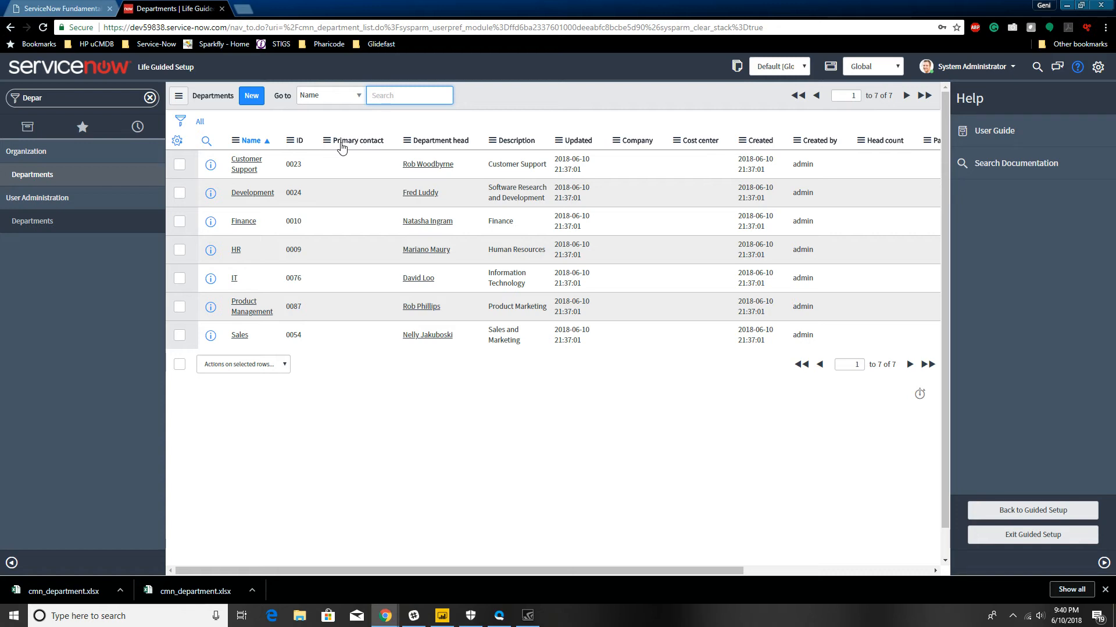
Step: Open the Department Transform Map from the transform maps list and start a new transform script for it
{"action": "left_click", "coordinate": [150, 97]}
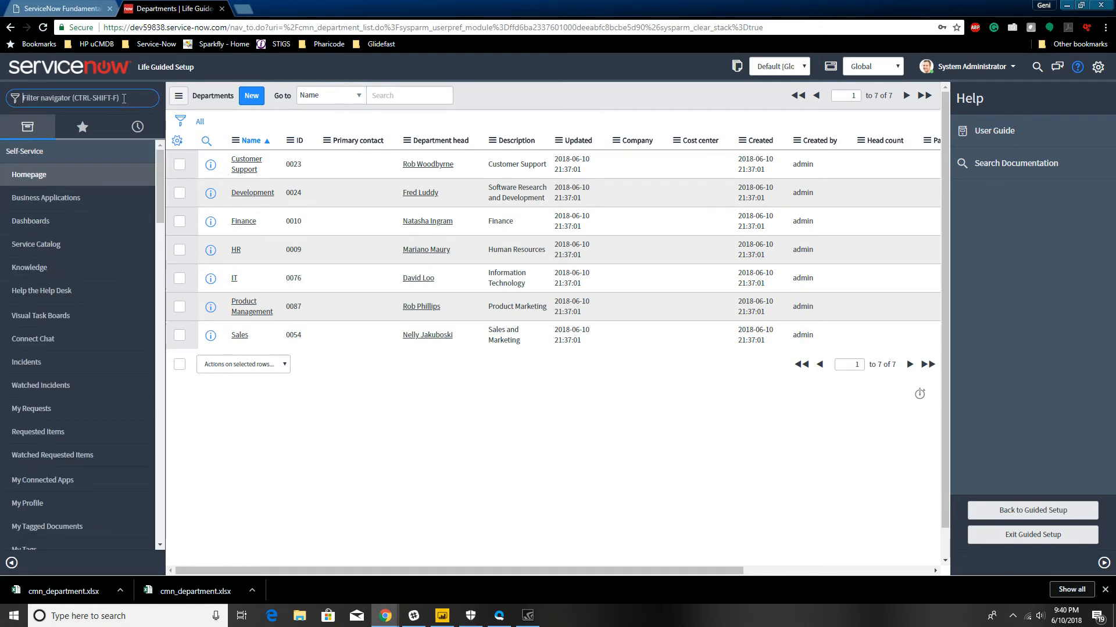
{"action": "type", "text": "Transform"}
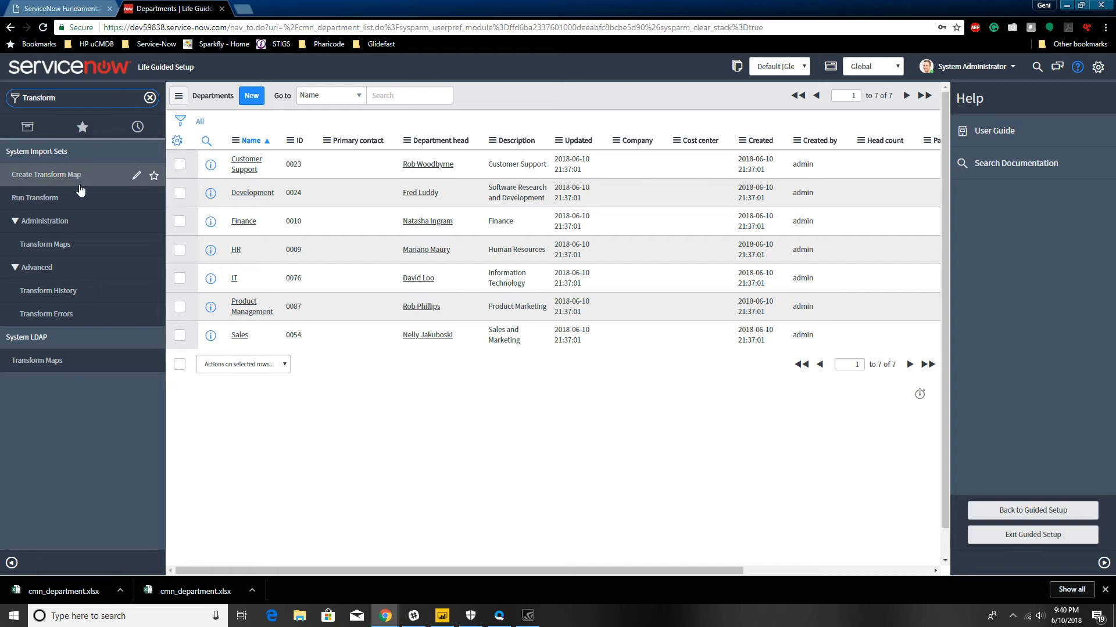
{"action": "left_click", "coordinate": [70, 244]}
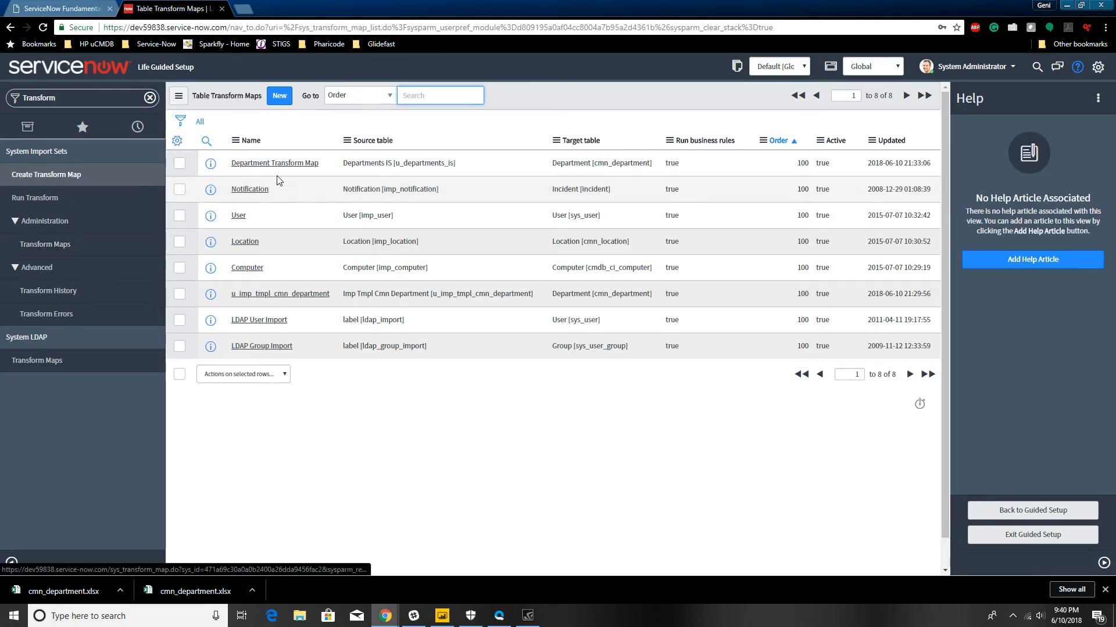
{"action": "left_click", "coordinate": [282, 164]}
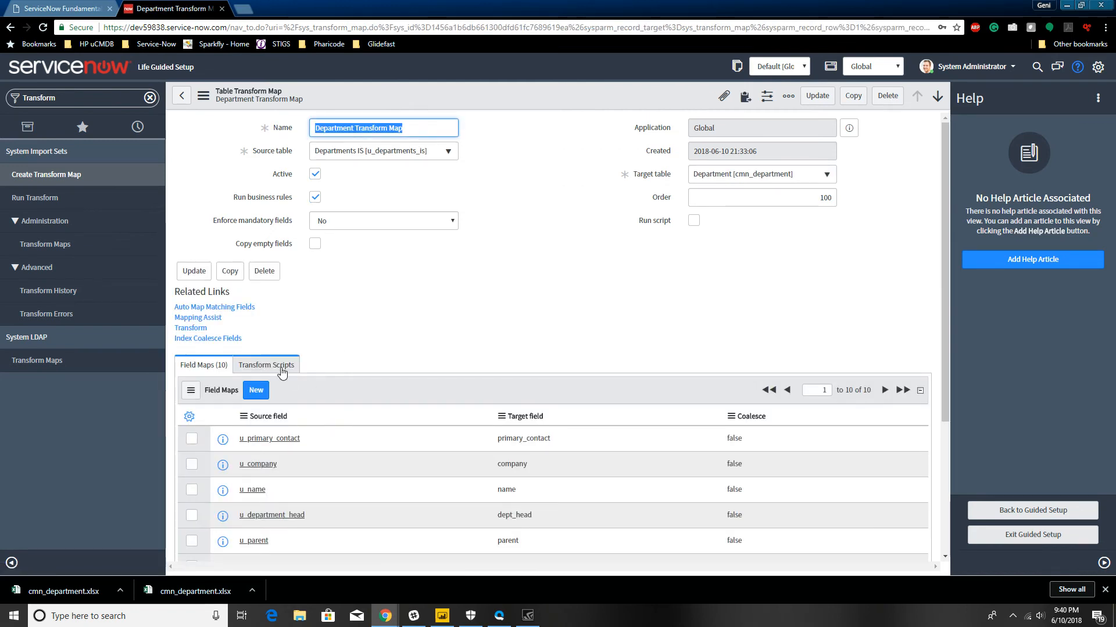
{"action": "left_click", "coordinate": [282, 369]}
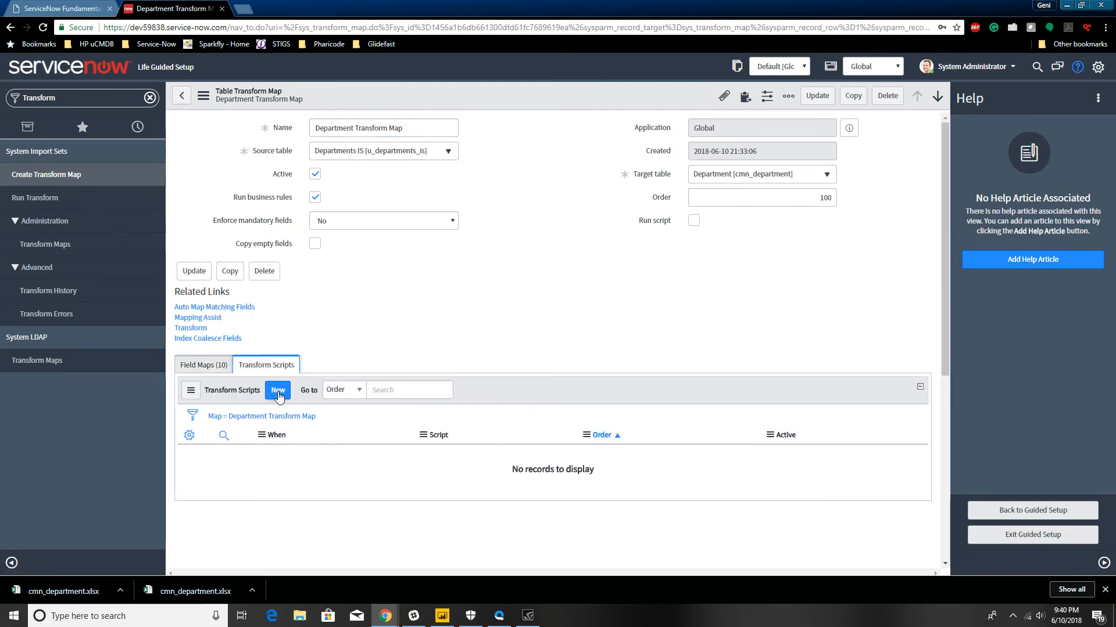
{"action": "left_click", "coordinate": [278, 393]}
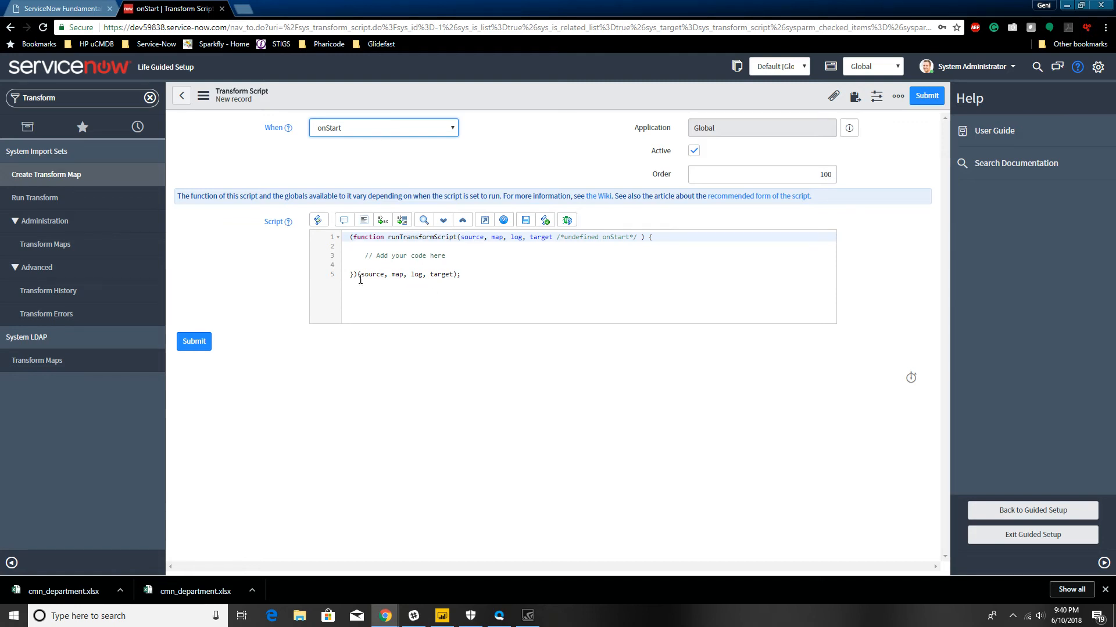
Step: Examine the onStart script template, including its source, map, log and target parameters and the place for custom code
{"action": "left_click", "coordinate": [535, 257]}
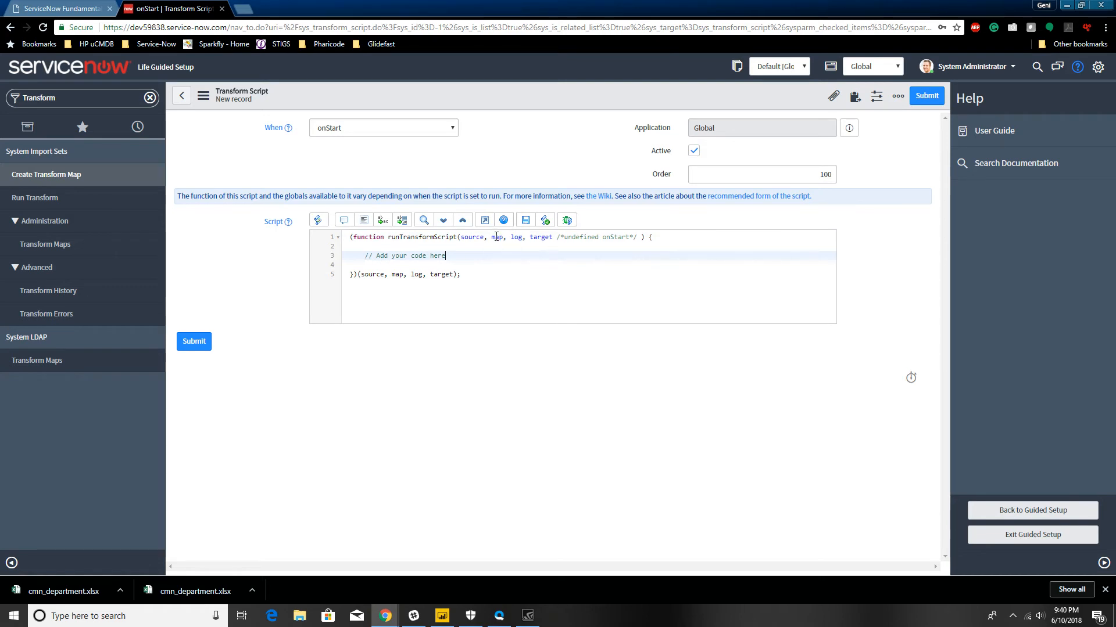
{"action": "left_click", "coordinate": [463, 238]}
{"action": "left_click_drag", "start_coordinate": [464, 238], "coordinate": [497, 235]}
{"action": "left_click_drag", "start_coordinate": [537, 237], "coordinate": [553, 237]}
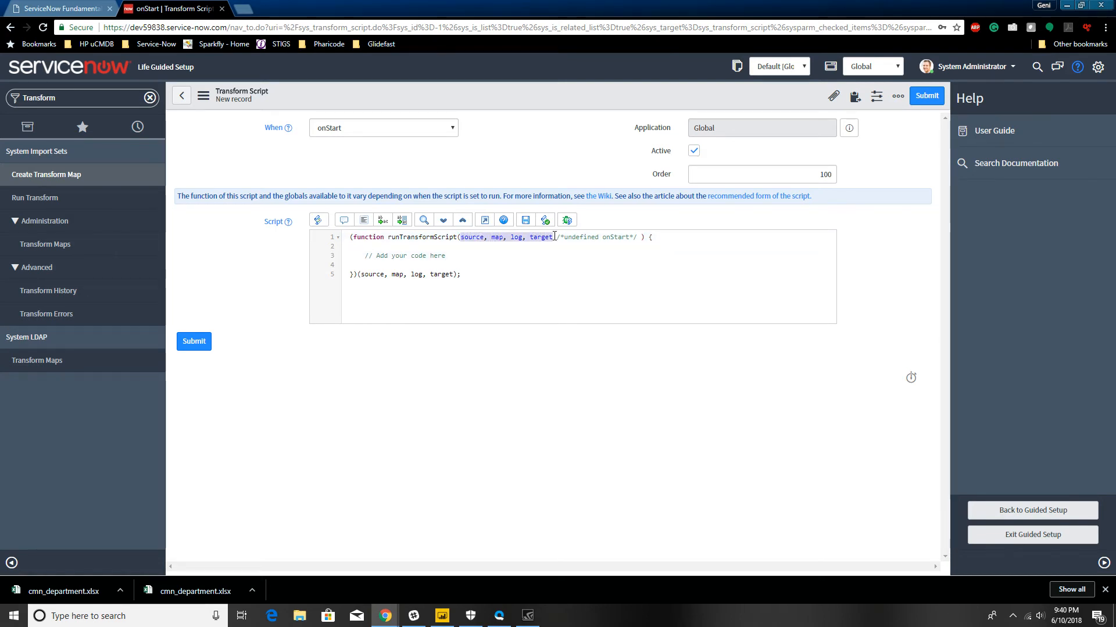
{"action": "left_click", "coordinate": [472, 237]}
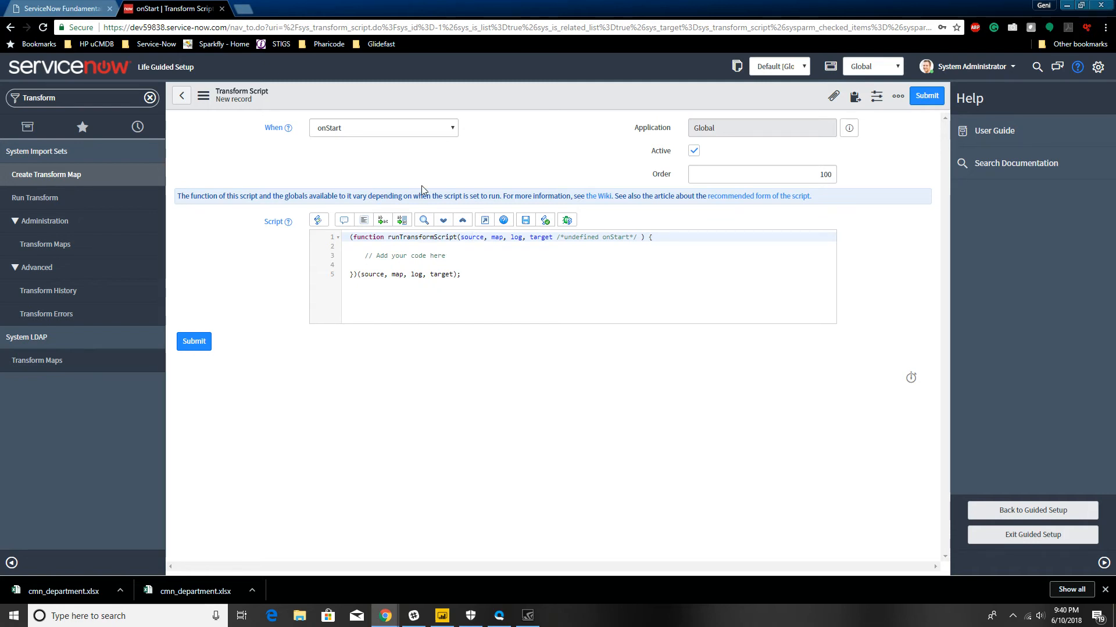
{"action": "double_click", "coordinate": [482, 237]}
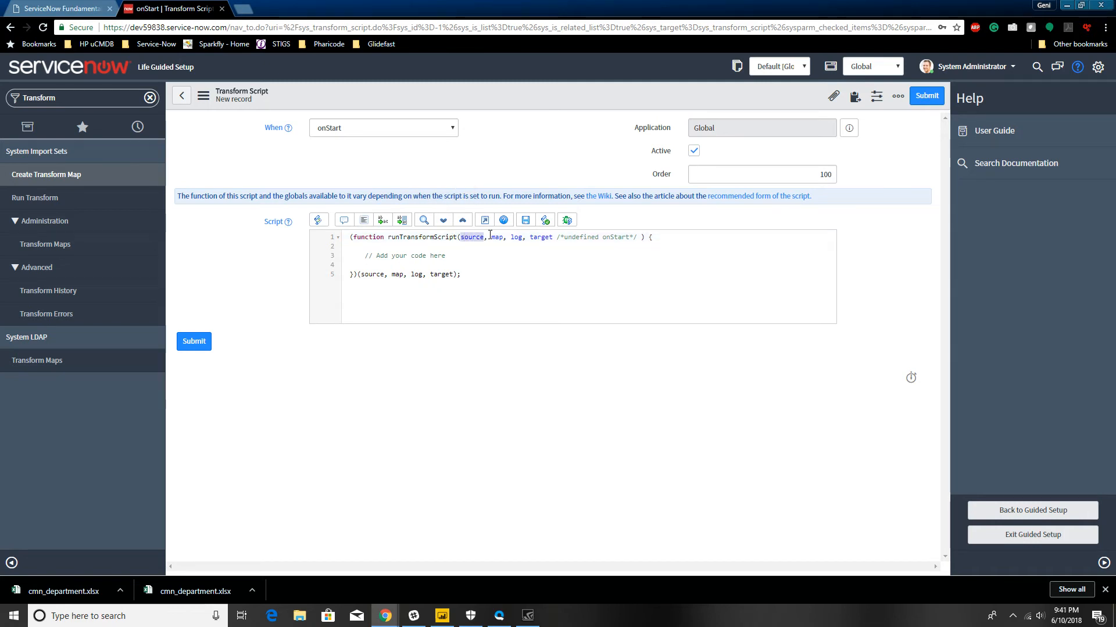
{"action": "double_click", "coordinate": [535, 237]}
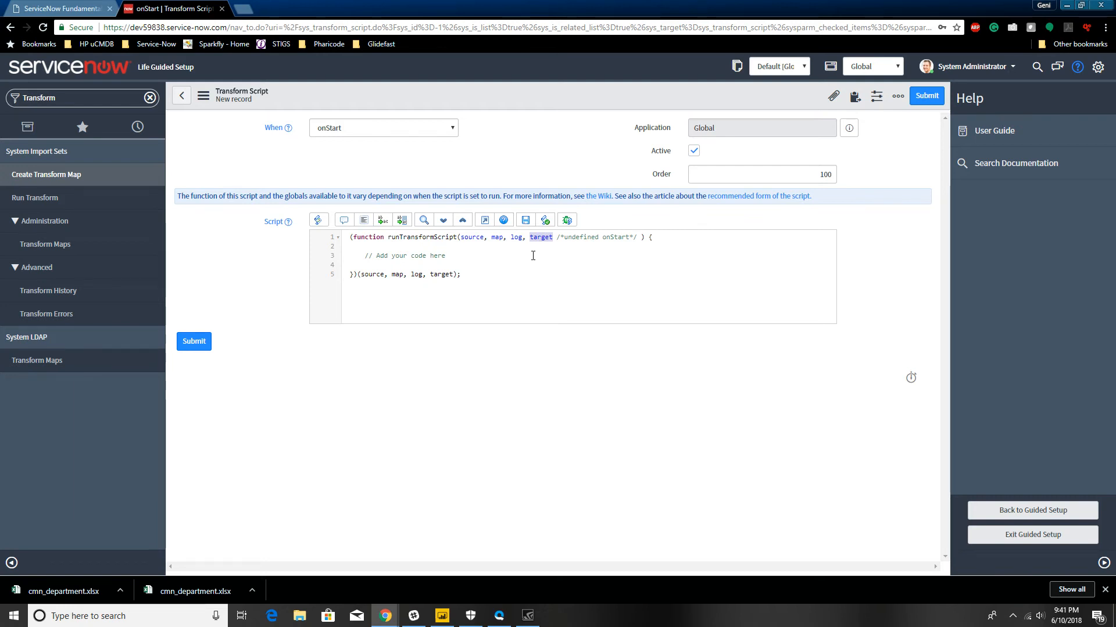
{"action": "double_click", "coordinate": [496, 237]}
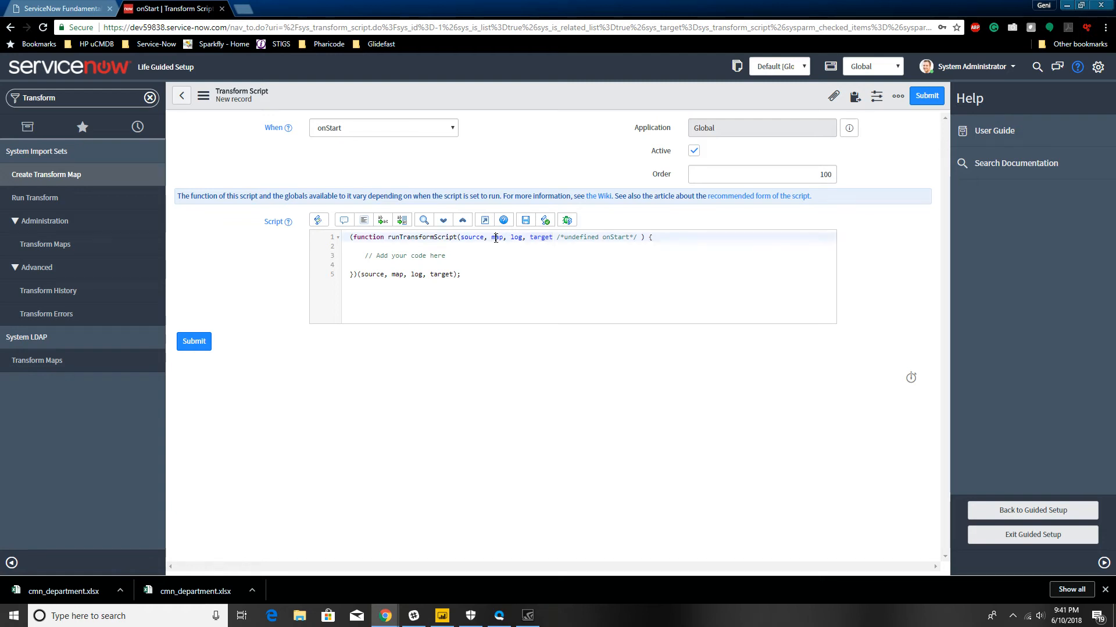
{"action": "left_click", "coordinate": [451, 255]}
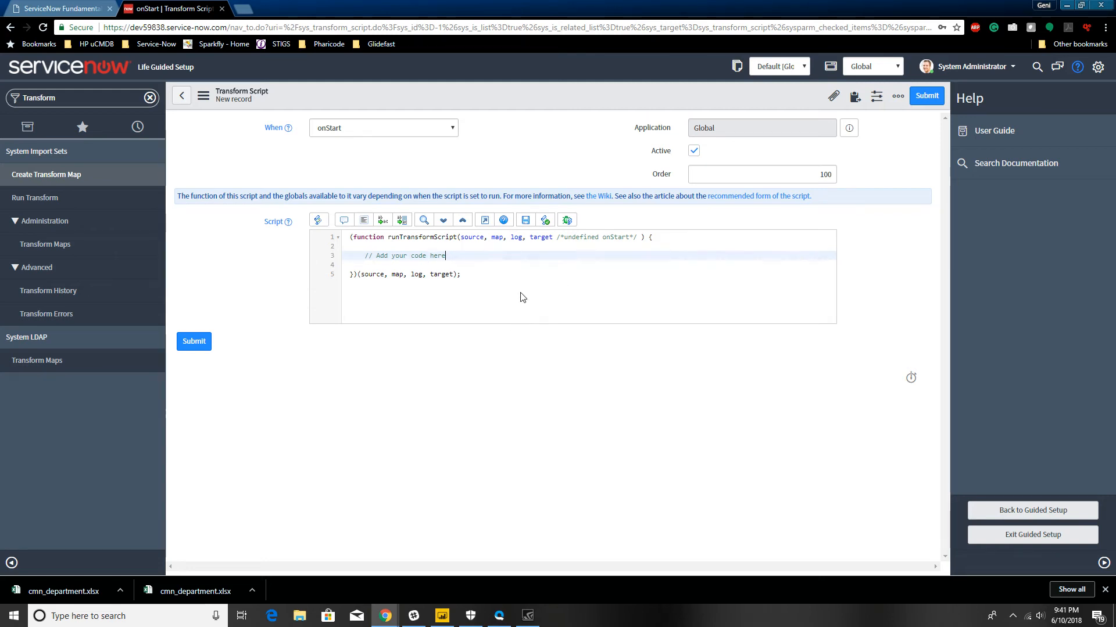
{"action": "double_click", "coordinate": [515, 237]}
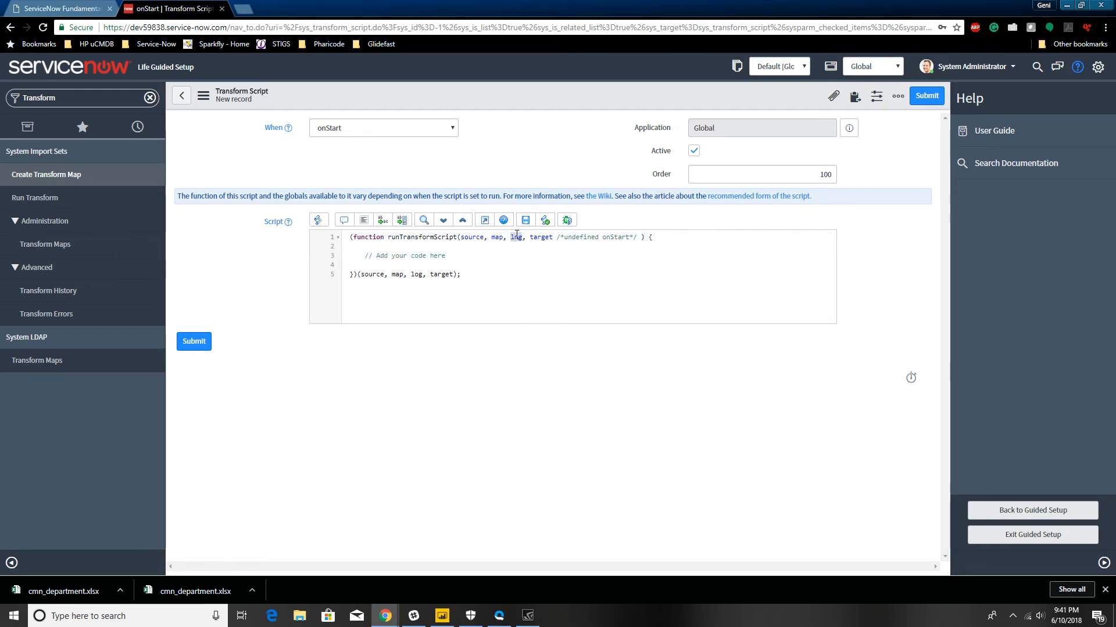
{"action": "left_click", "coordinate": [486, 256]}
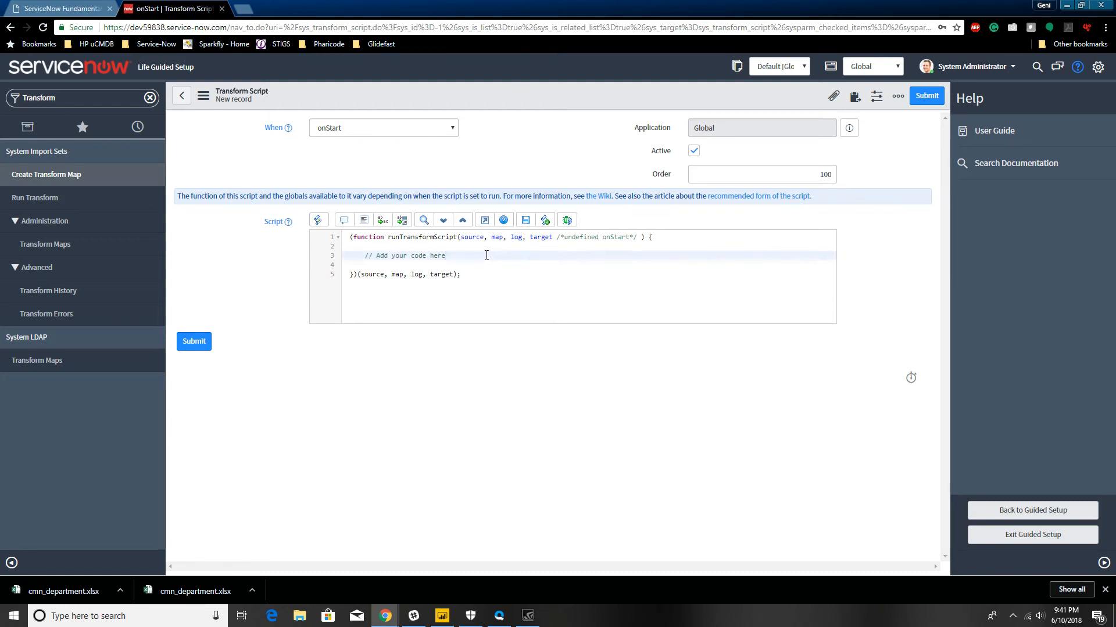
{"action": "key", "text": "Down"}
{"action": "left_click", "coordinate": [475, 257]}
{"action": "left_click", "coordinate": [477, 266]}
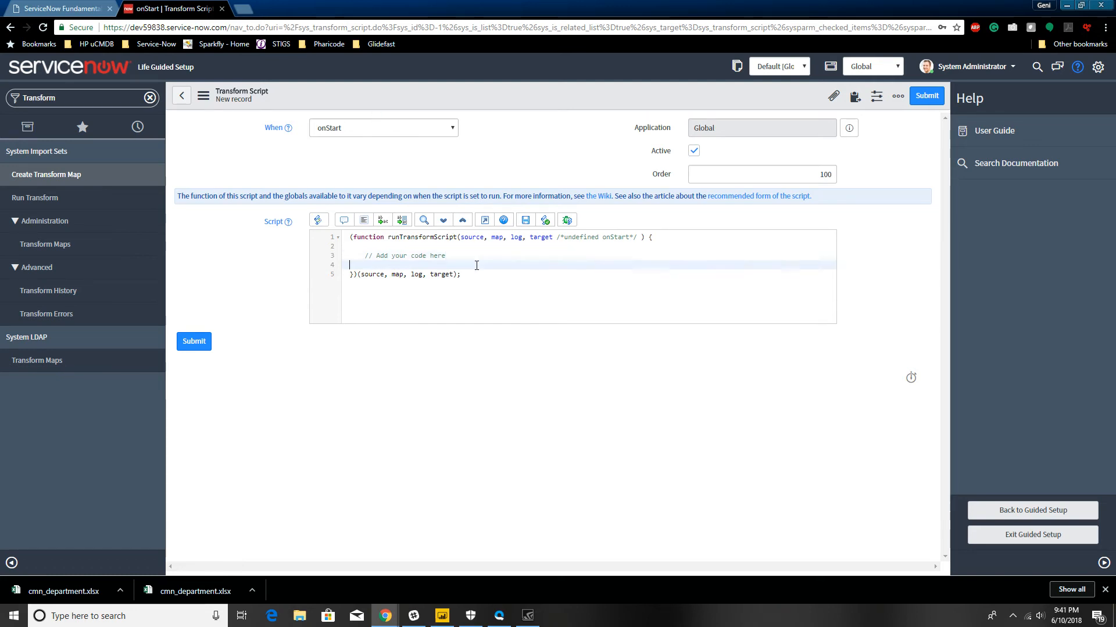
{"action": "left_click", "coordinate": [469, 259]}
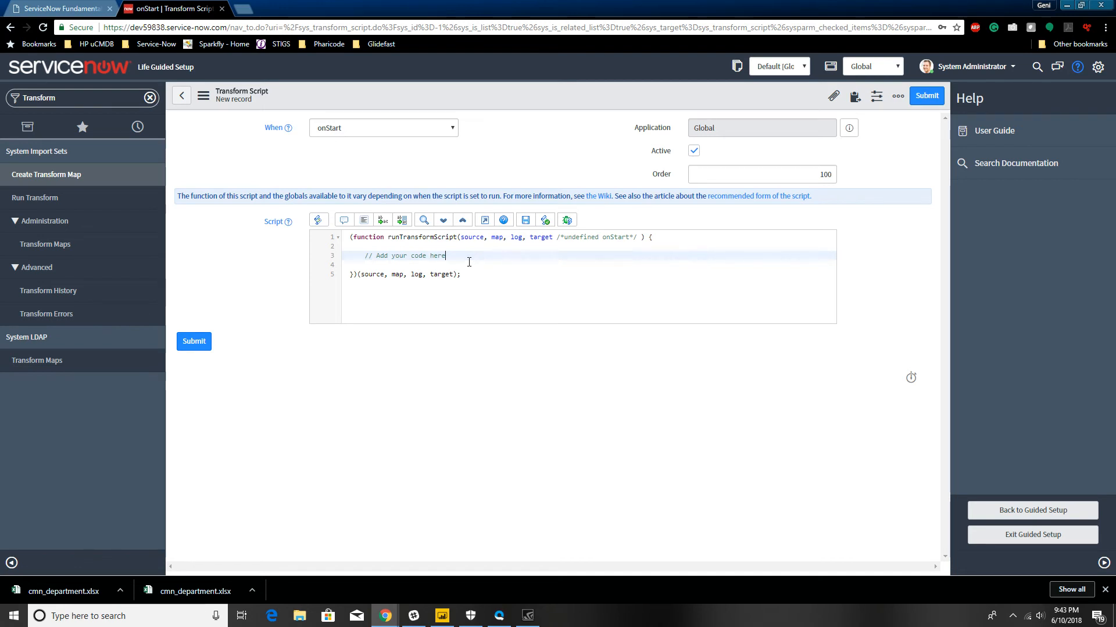
Step: Leave the transform script unsaved, return to the Departments list and start a new department record
{"action": "left_click", "coordinate": [149, 98]}
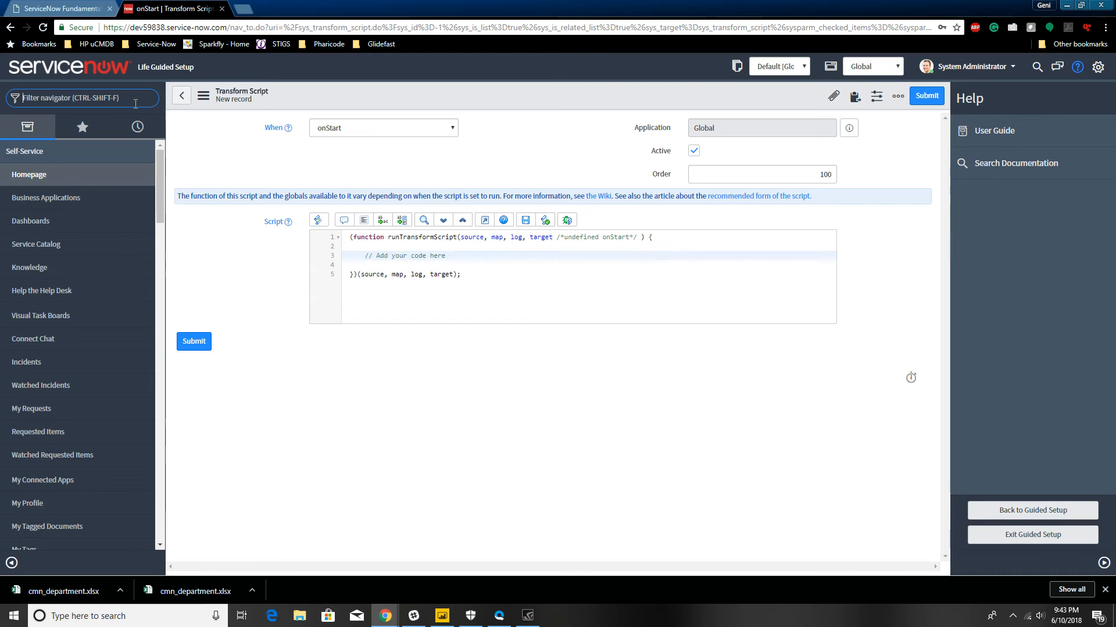
{"action": "type", "text": "Dep"}
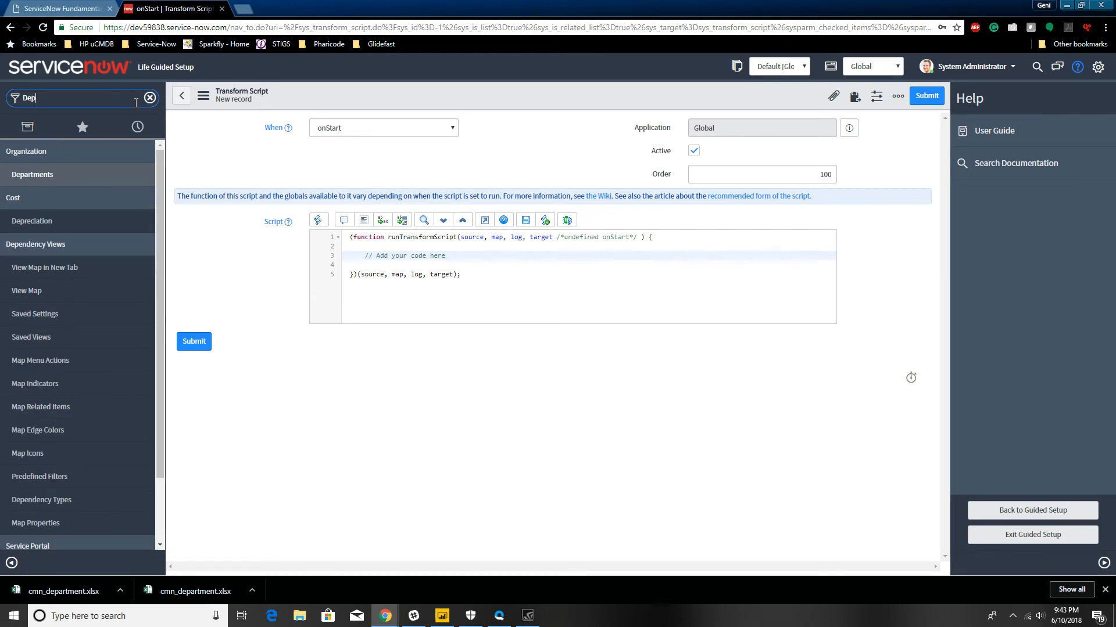
{"action": "left_click", "coordinate": [36, 174]}
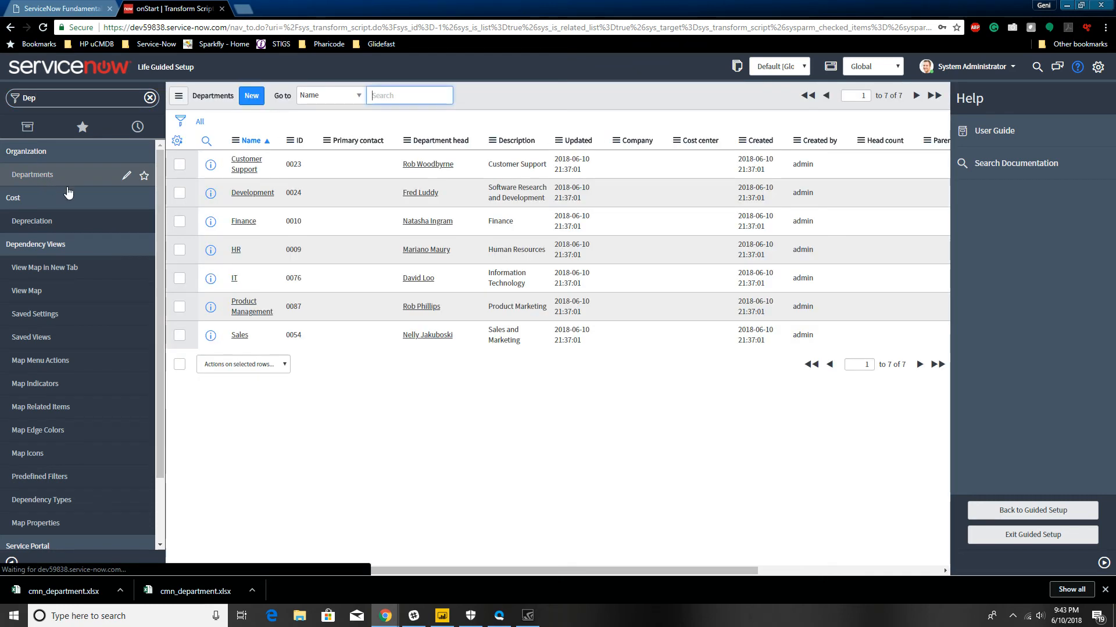
{"action": "left_click", "coordinate": [258, 100]}
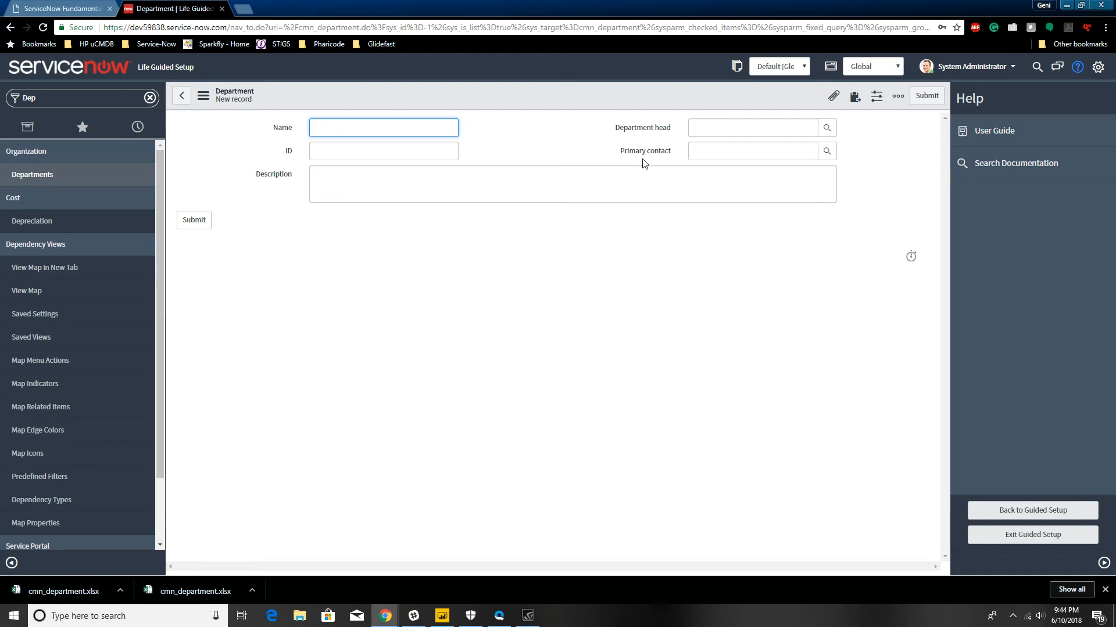
Step: Enlarge the user lookup for Department head and choose the first listed user for the new department
{"action": "left_click", "coordinate": [700, 131]}
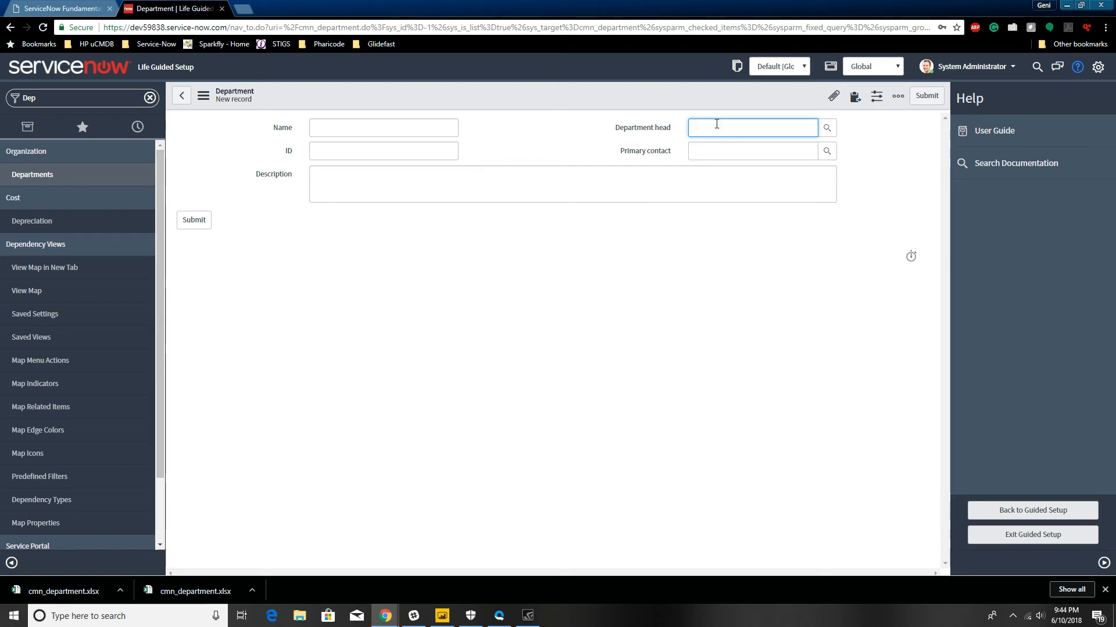
{"action": "left_click", "coordinate": [825, 131]}
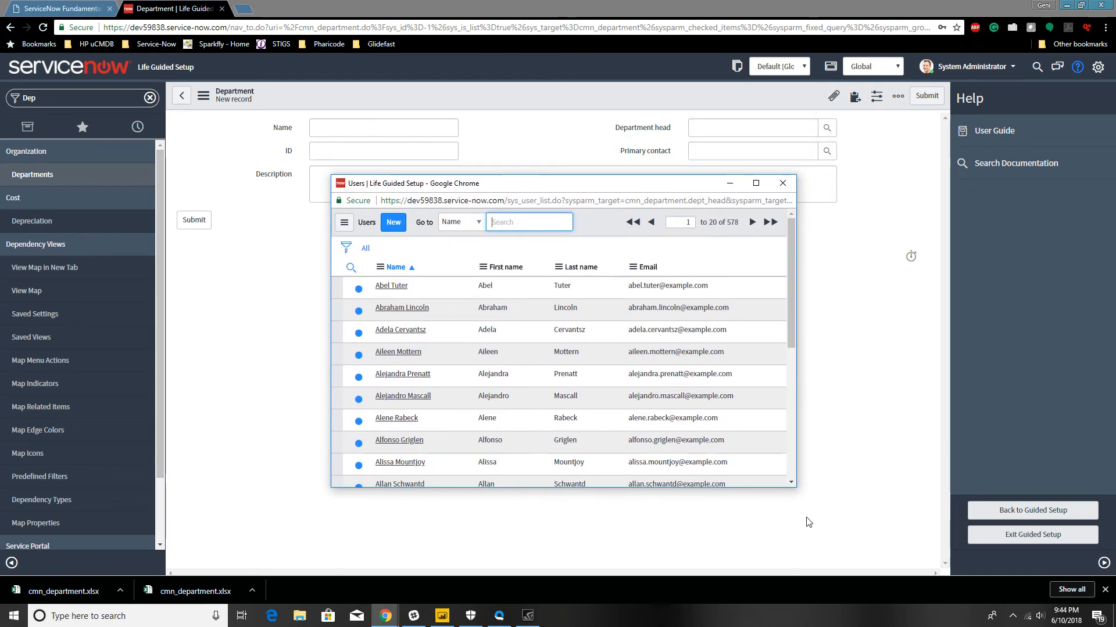
{"action": "left_click_drag", "start_coordinate": [796, 487], "coordinate": [874, 535]}
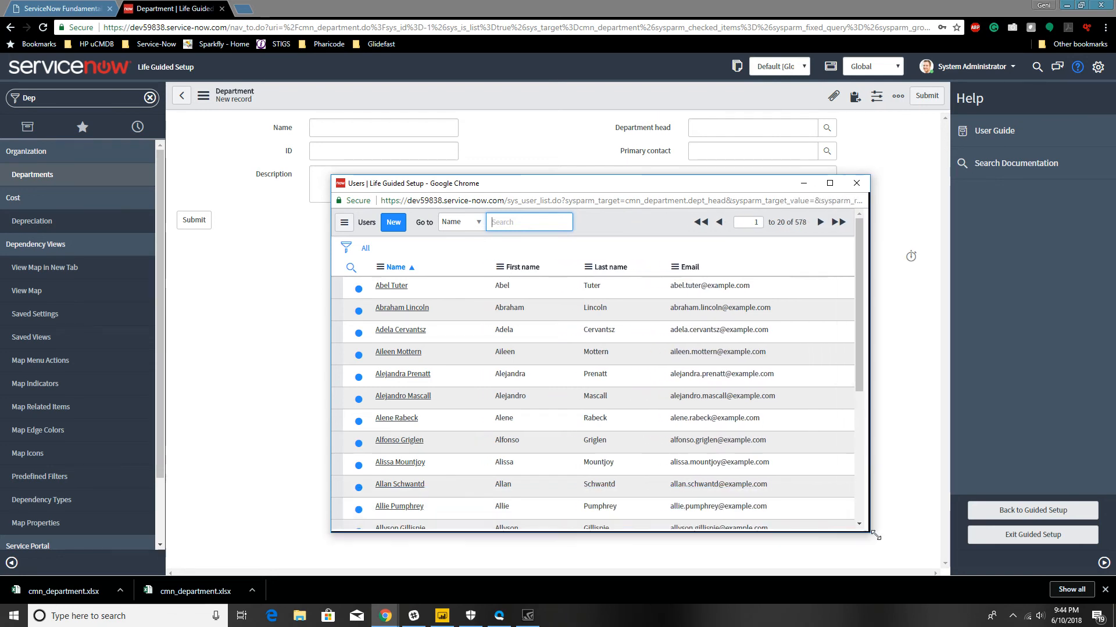
{"action": "left_click", "coordinate": [399, 288]}
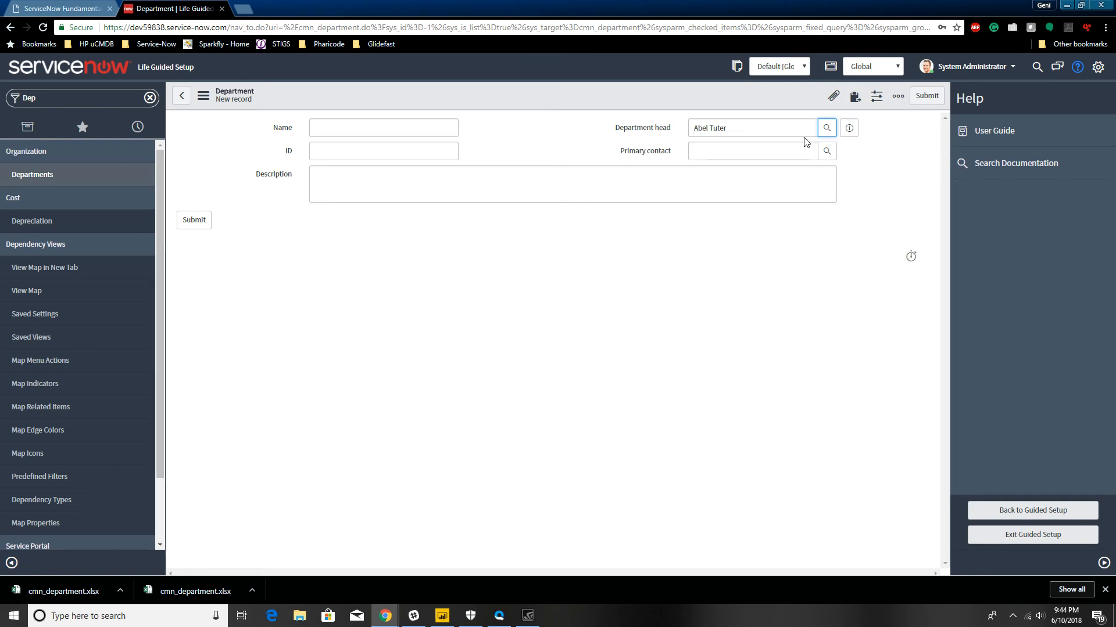
Step: Preview the department head's user details, compare the user lookup sorted by first name and by name, and reselect the first listed user
{"action": "left_click", "coordinate": [718, 128]}
{"action": "left_click", "coordinate": [848, 128]}
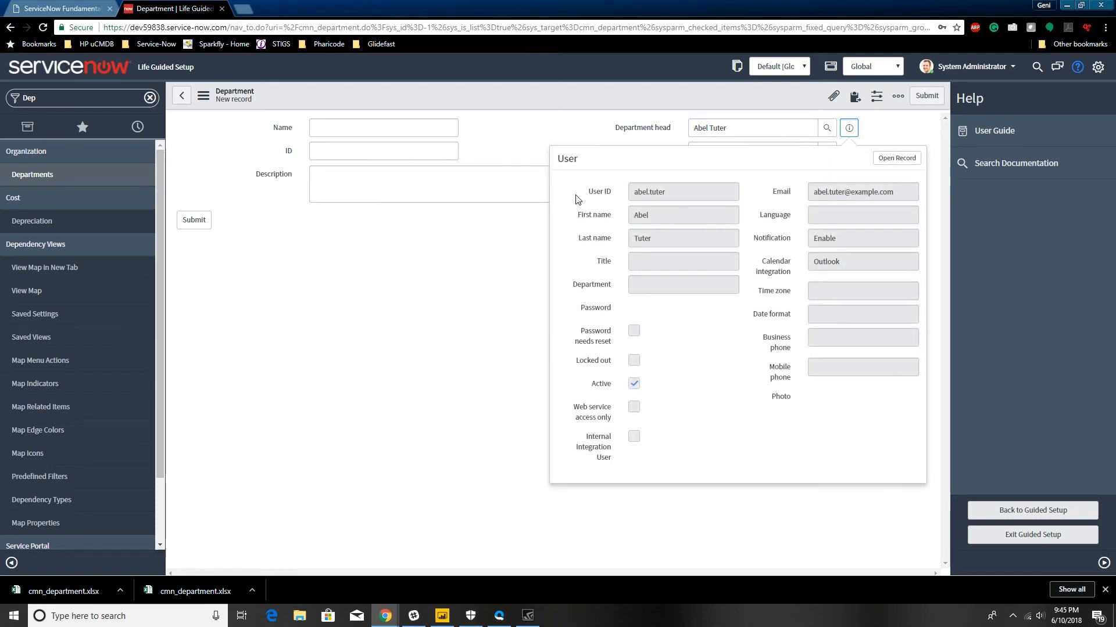
{"action": "left_click", "coordinate": [827, 128]}
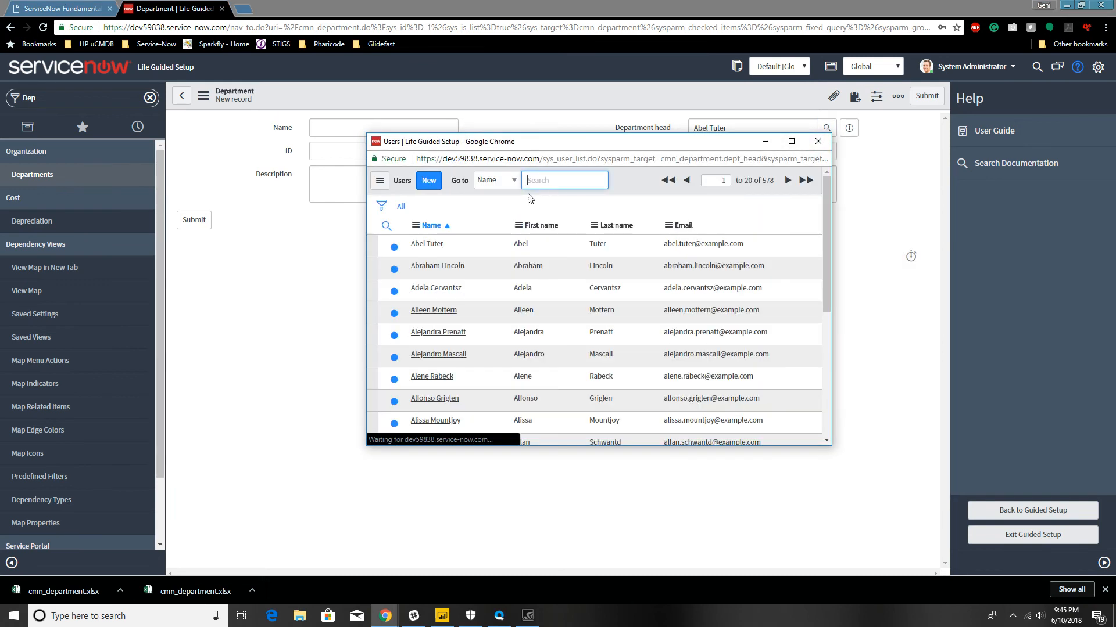
{"action": "left_click", "coordinate": [533, 230]}
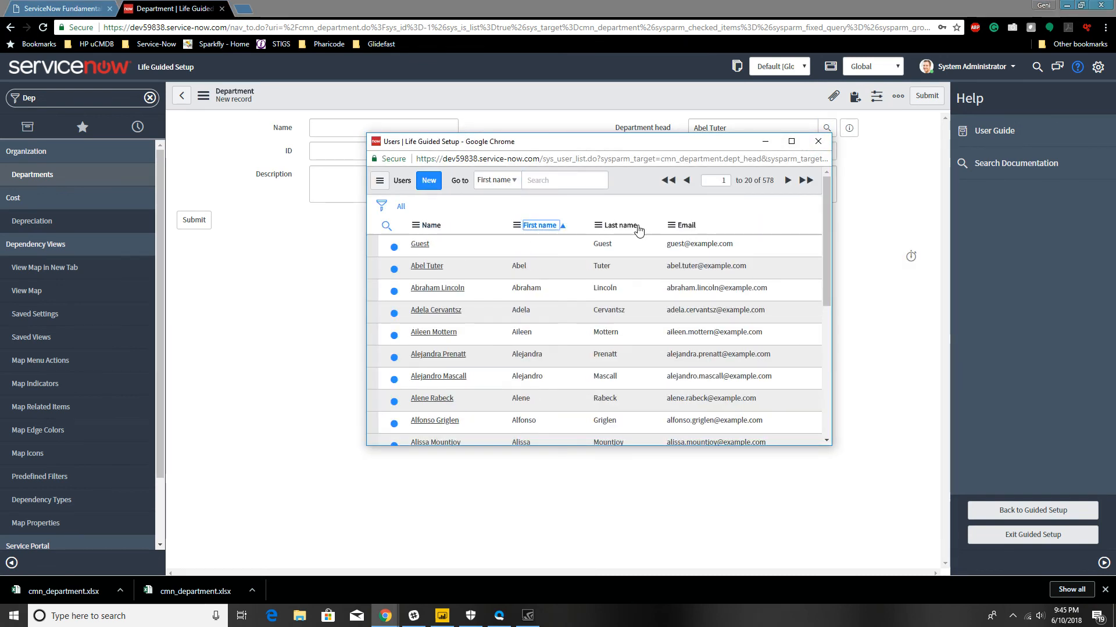
{"action": "left_click", "coordinate": [431, 226]}
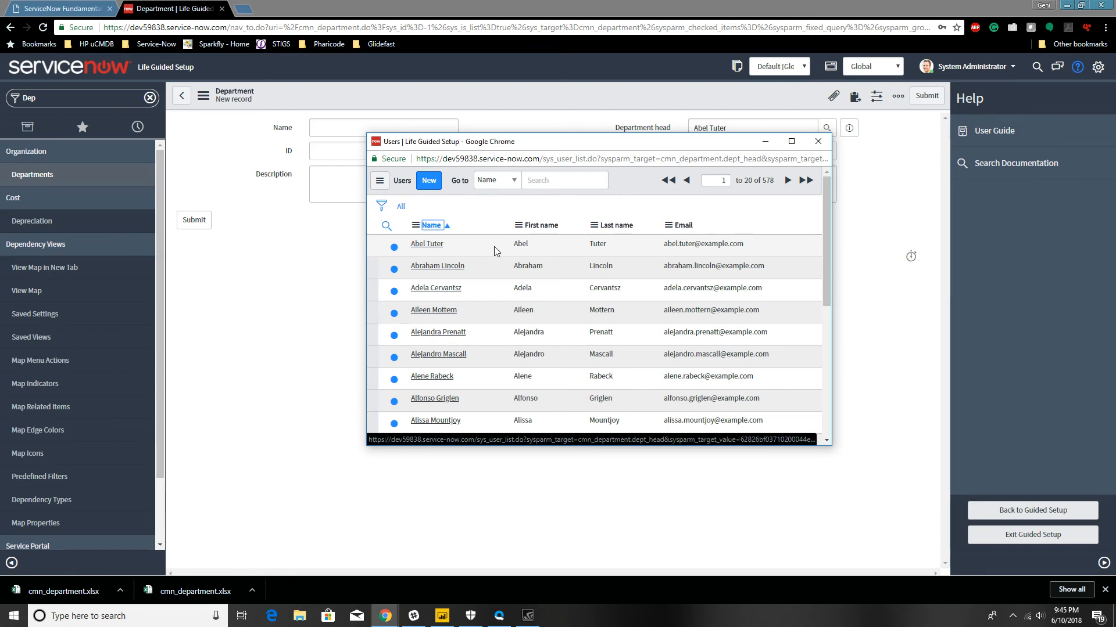
{"action": "left_click", "coordinate": [435, 244]}
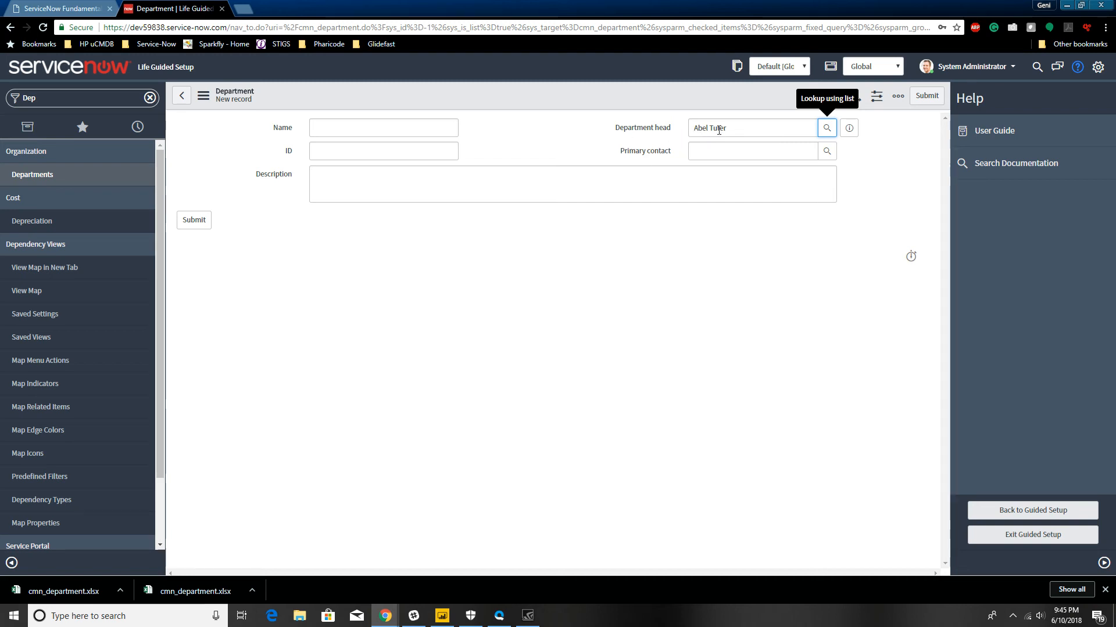
Step: Clear the navigator filter and compare the department head's displayed value with the User ID in the user preview
{"action": "left_click", "coordinate": [738, 127]}
{"action": "left_click", "coordinate": [151, 98]}
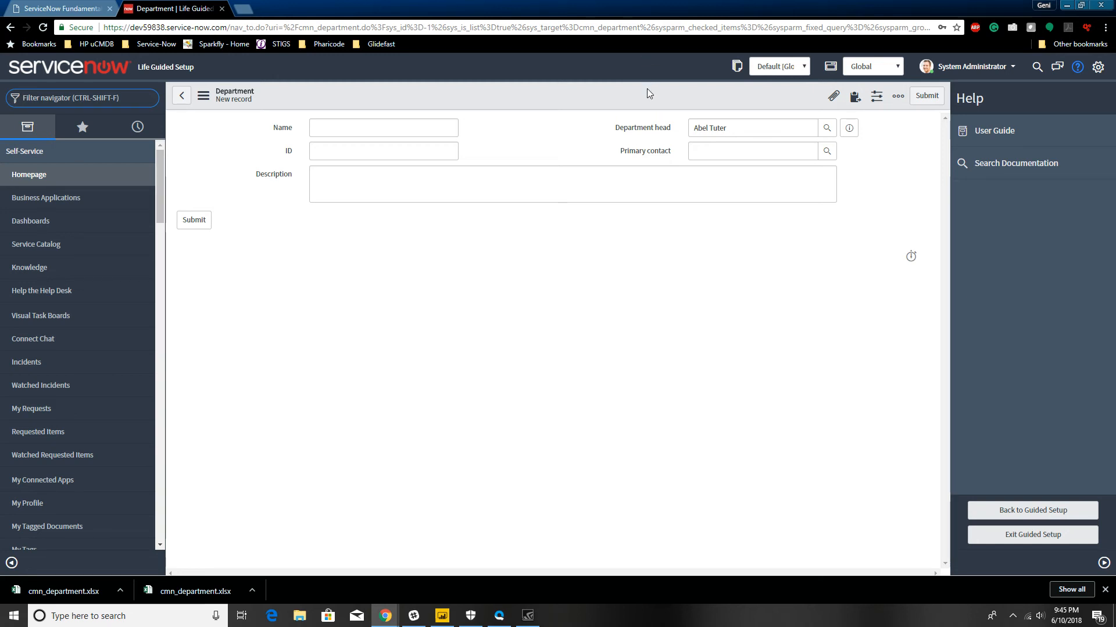
{"action": "left_click", "coordinate": [745, 133]}
{"action": "key", "text": "ctrl+a"}
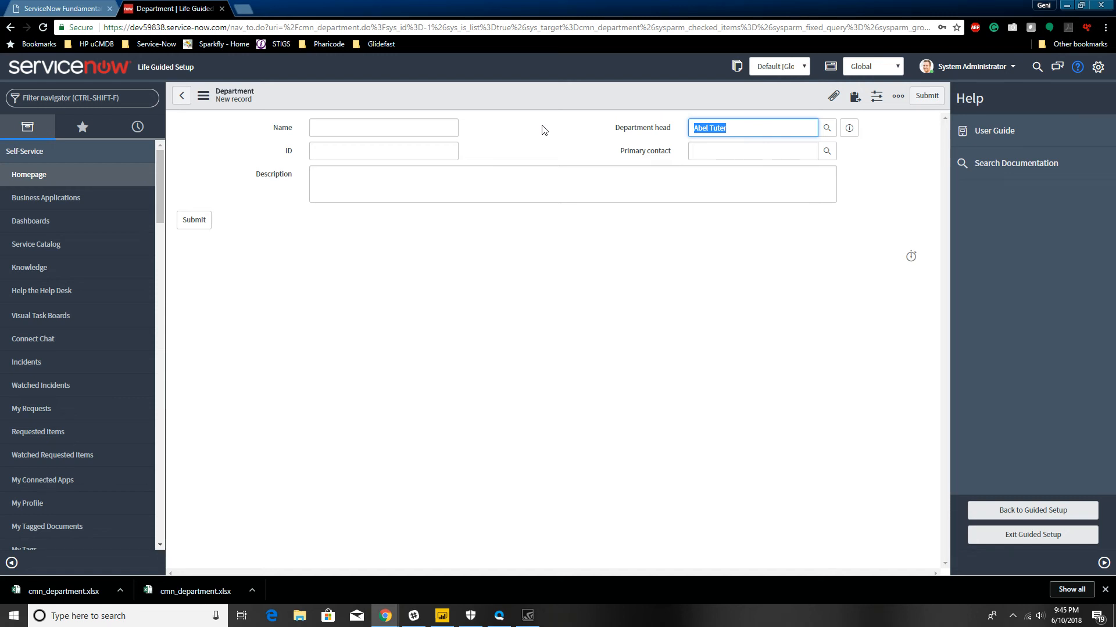
{"action": "left_click", "coordinate": [112, 102]}
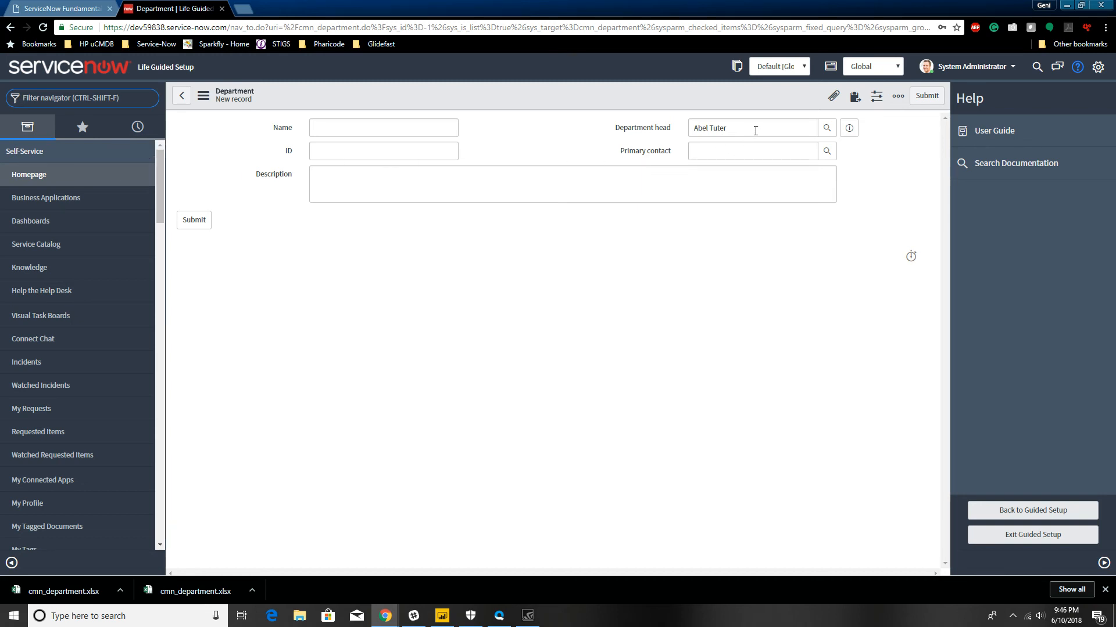
{"action": "left_click", "coordinate": [853, 133]}
{"action": "left_click_drag", "start_coordinate": [641, 194], "coordinate": [684, 195]}
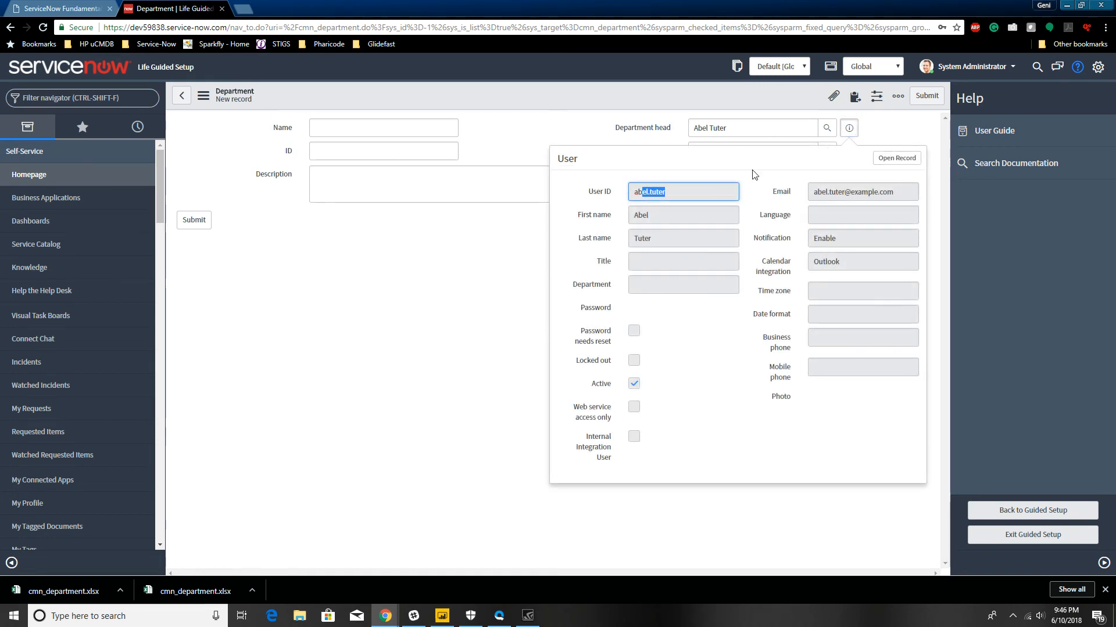
{"action": "left_click", "coordinate": [637, 129]}
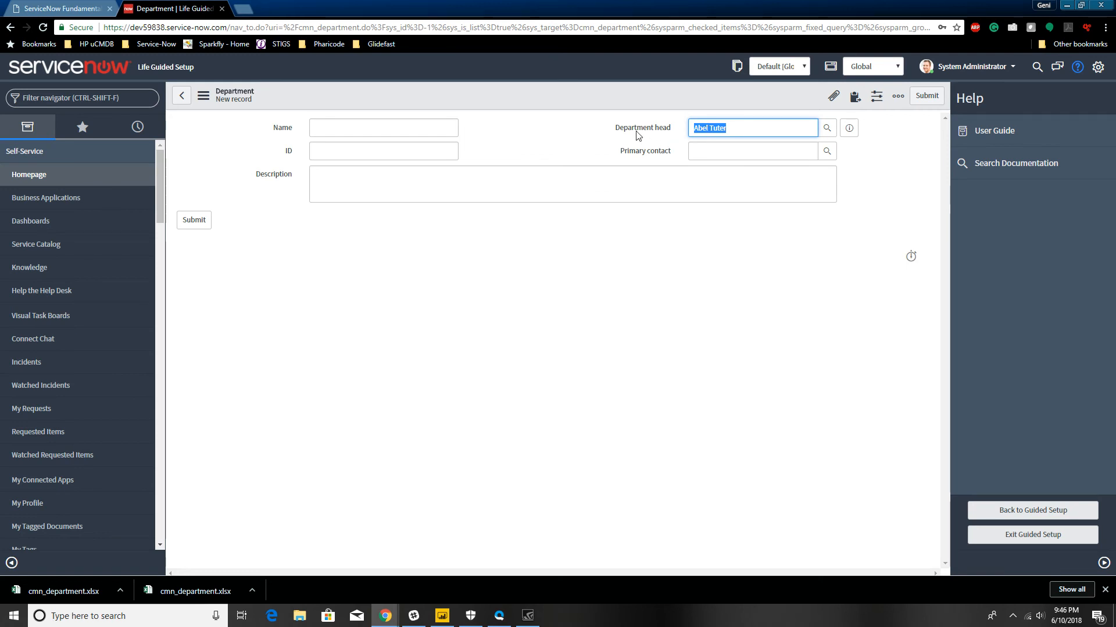
{"action": "left_click", "coordinate": [730, 130]}
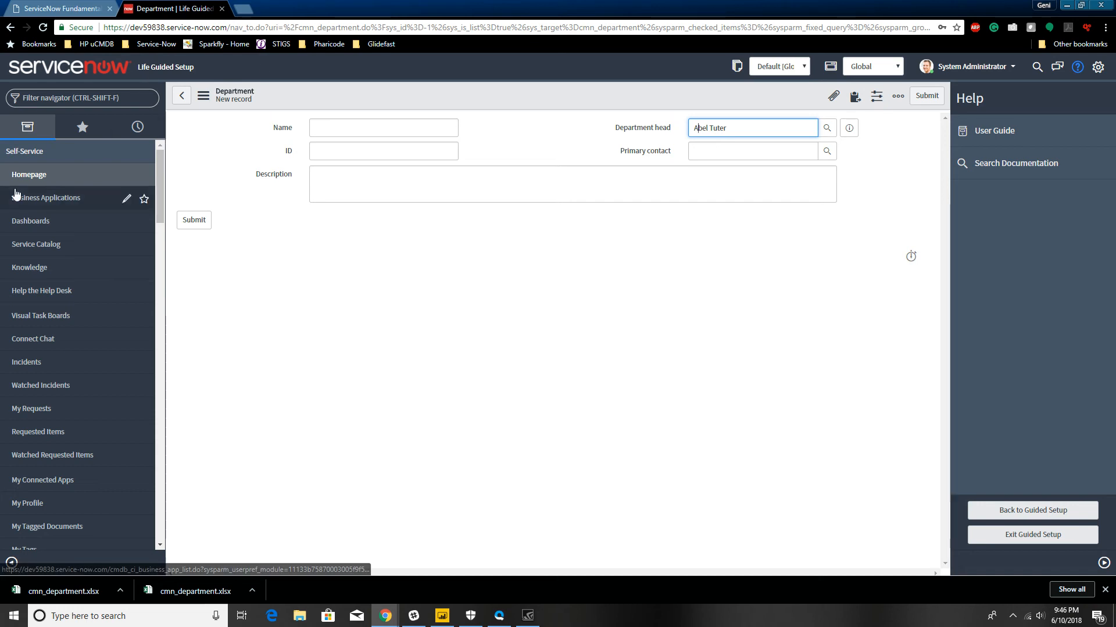
Step: Filter the navigator by "User", open the Organization Users list and open its table definition
{"action": "left_click", "coordinate": [48, 103]}
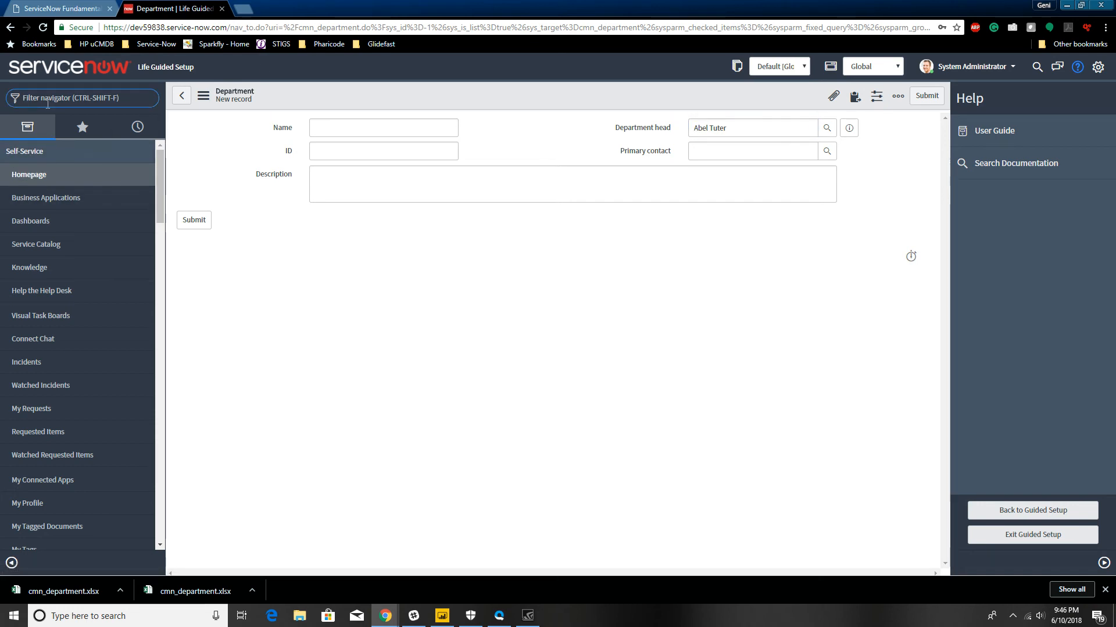
{"action": "type", "text": "User"}
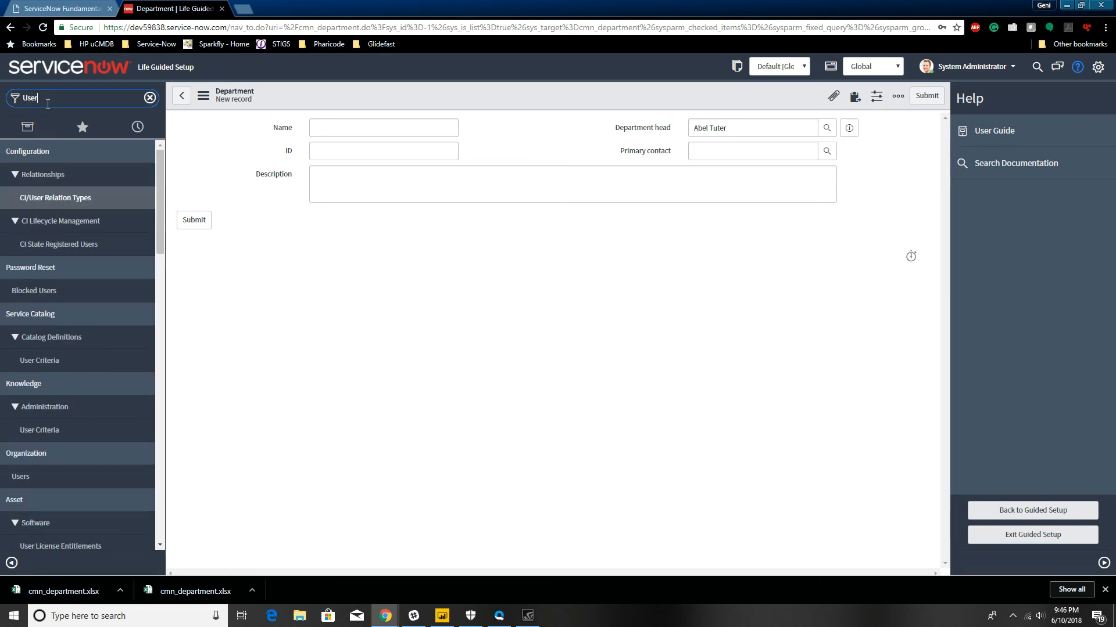
{"action": "left_click", "coordinate": [59, 469]}
{"action": "left_click", "coordinate": [628, 90]}
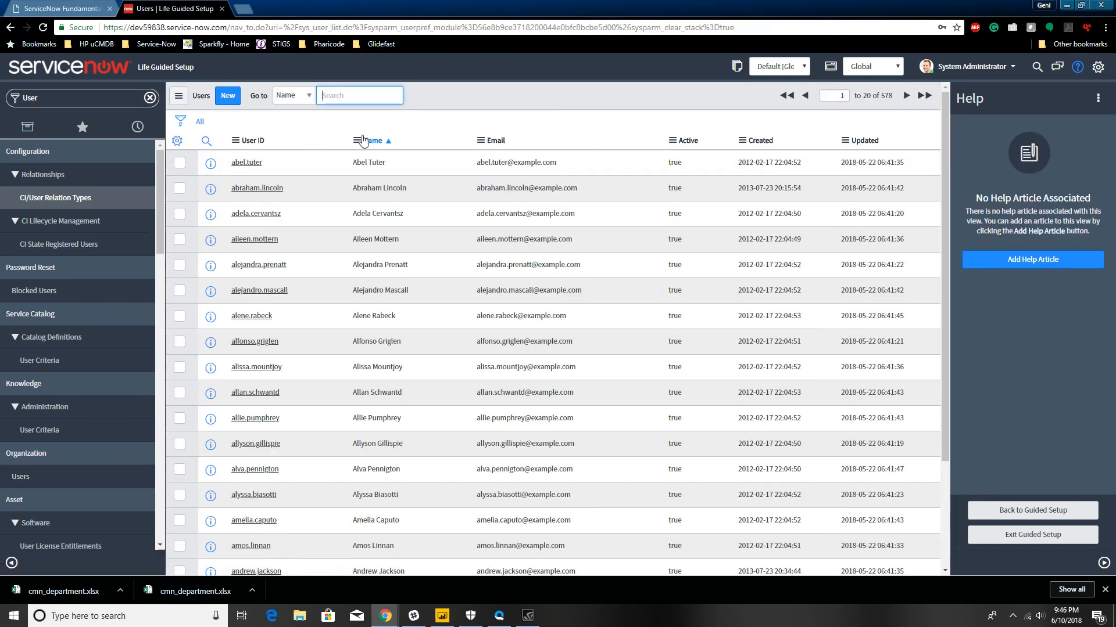
{"action": "right_click", "coordinate": [407, 146]}
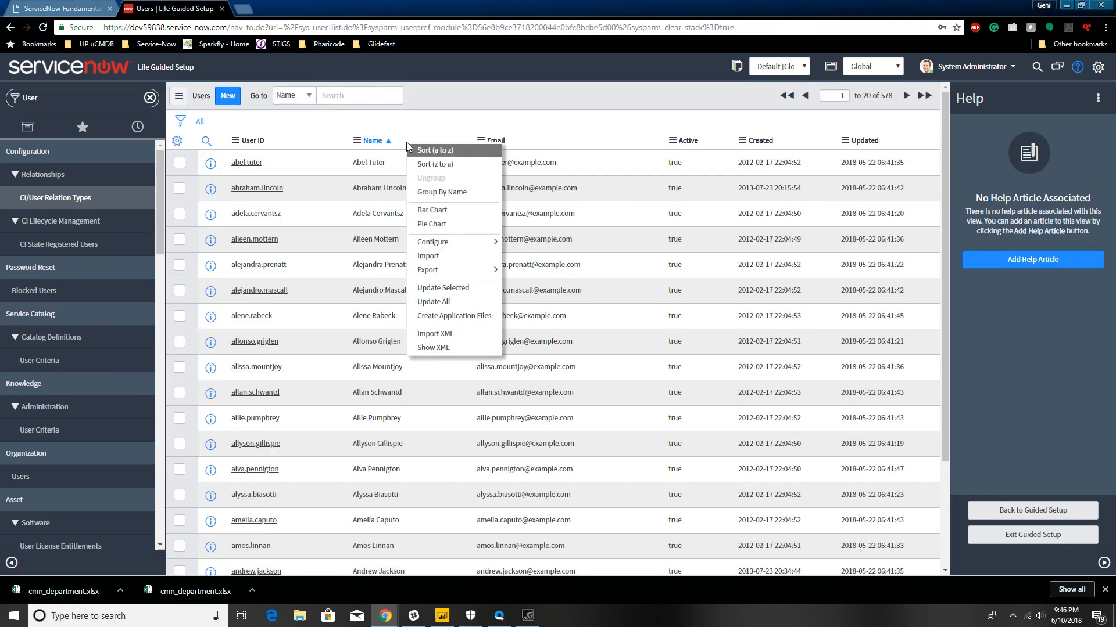
{"action": "mouse_move", "coordinate": [427, 242]}
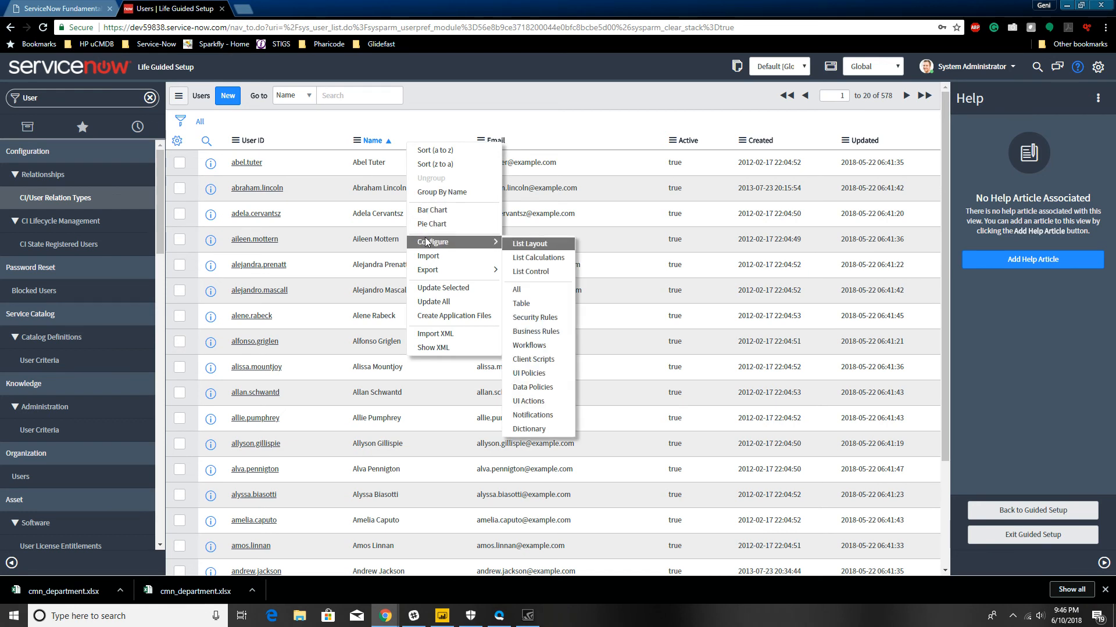
{"action": "left_click", "coordinate": [549, 310]}
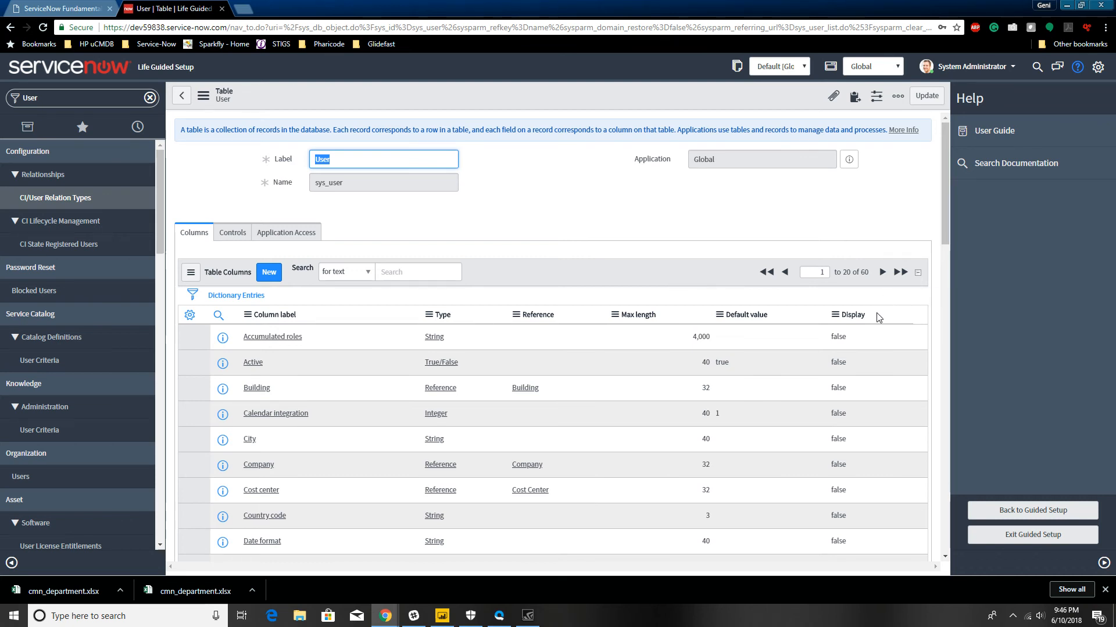
Step: Sort the User table's columns by Display and check which column supplies the display value
{"action": "scroll", "coordinate": [876, 316], "scroll_direction": "down", "scroll_amount": 1}
{"action": "left_click", "coordinate": [862, 261]}
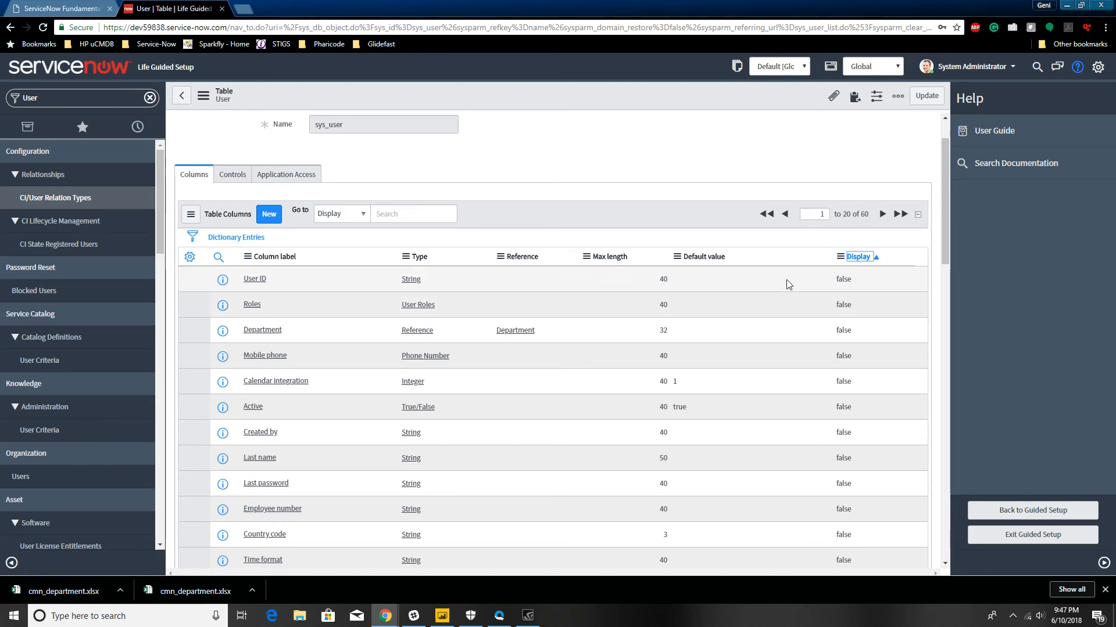
{"action": "scroll", "coordinate": [787, 278], "scroll_direction": "down", "scroll_amount": 5}
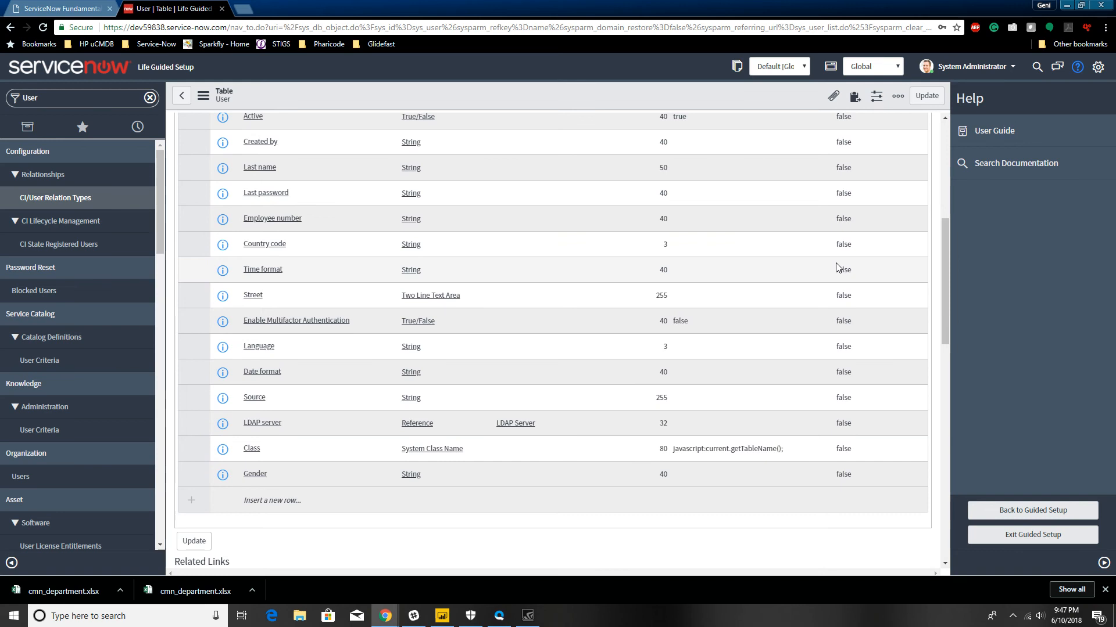
{"action": "scroll", "coordinate": [838, 267], "scroll_direction": "up", "scroll_amount": 5}
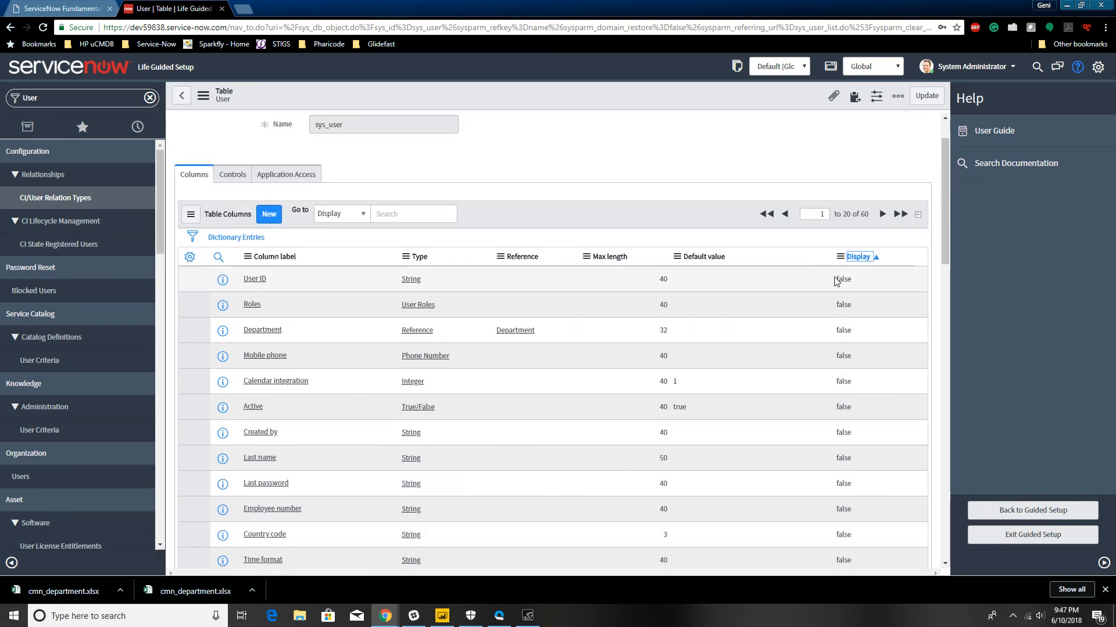
Step: Set Display to true for the User ID column and save the User table
{"action": "left_click", "coordinate": [857, 282]}
{"action": "left_click", "coordinate": [857, 281]}
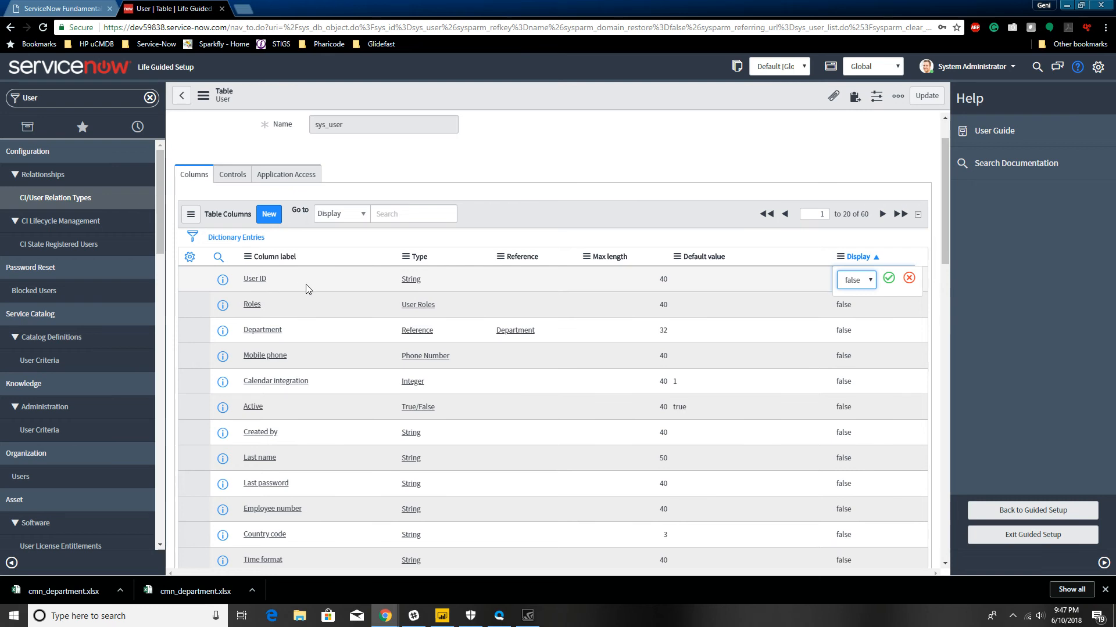
{"action": "left_click", "coordinate": [870, 282]}
{"action": "left_click", "coordinate": [863, 292]}
{"action": "left_click", "coordinate": [890, 280]}
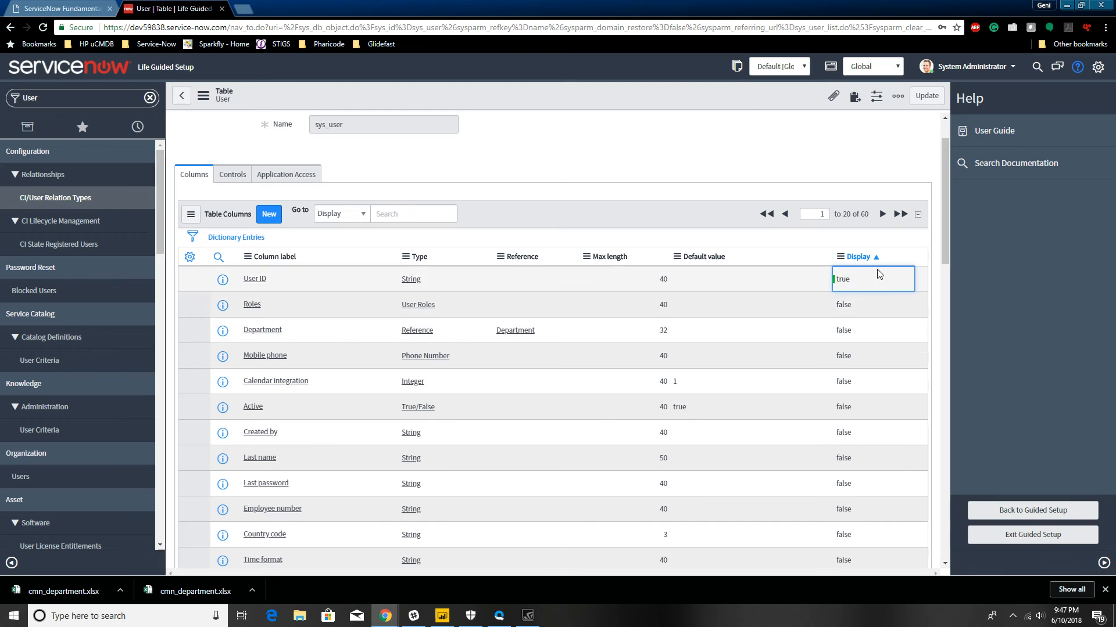
{"action": "scroll", "coordinate": [881, 269], "scroll_direction": "up", "scroll_amount": 1}
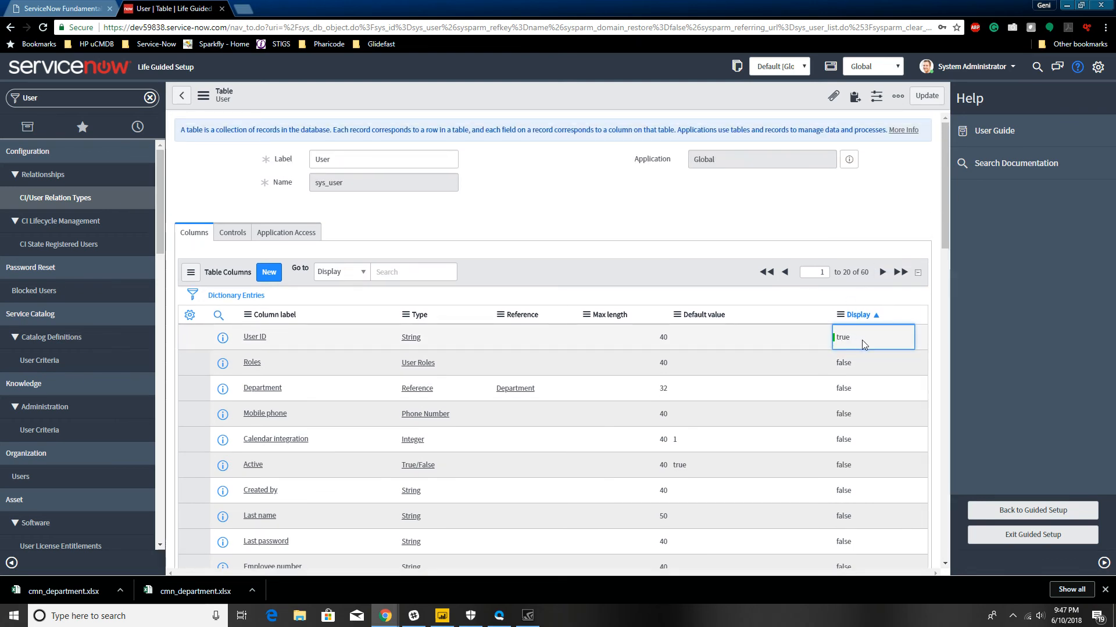
{"action": "right_click", "coordinate": [740, 99]}
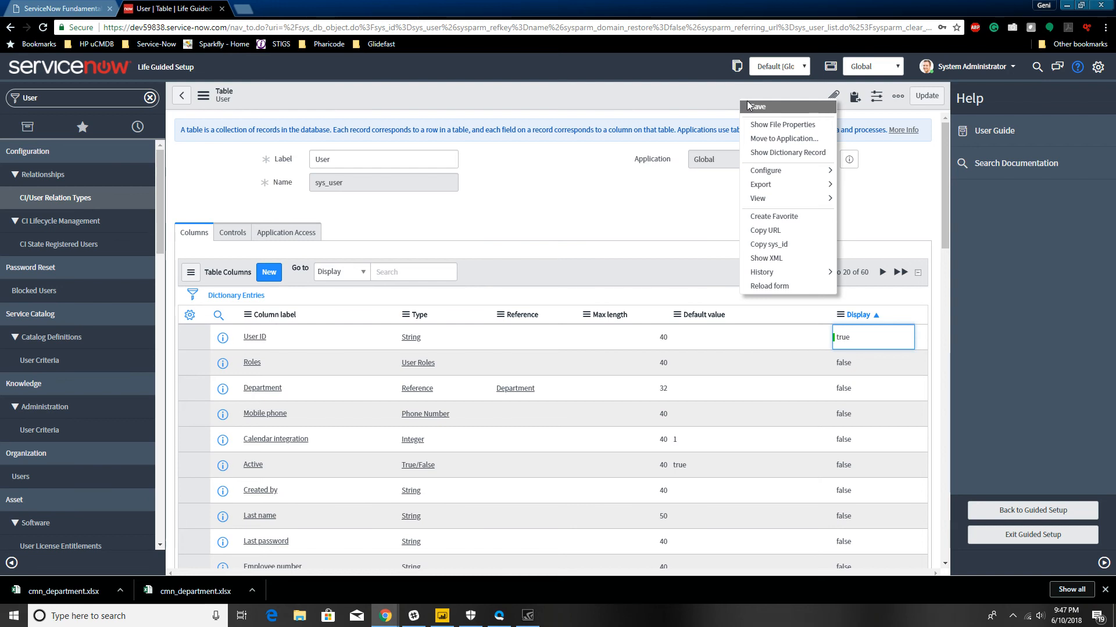
{"action": "left_click", "coordinate": [799, 107]}
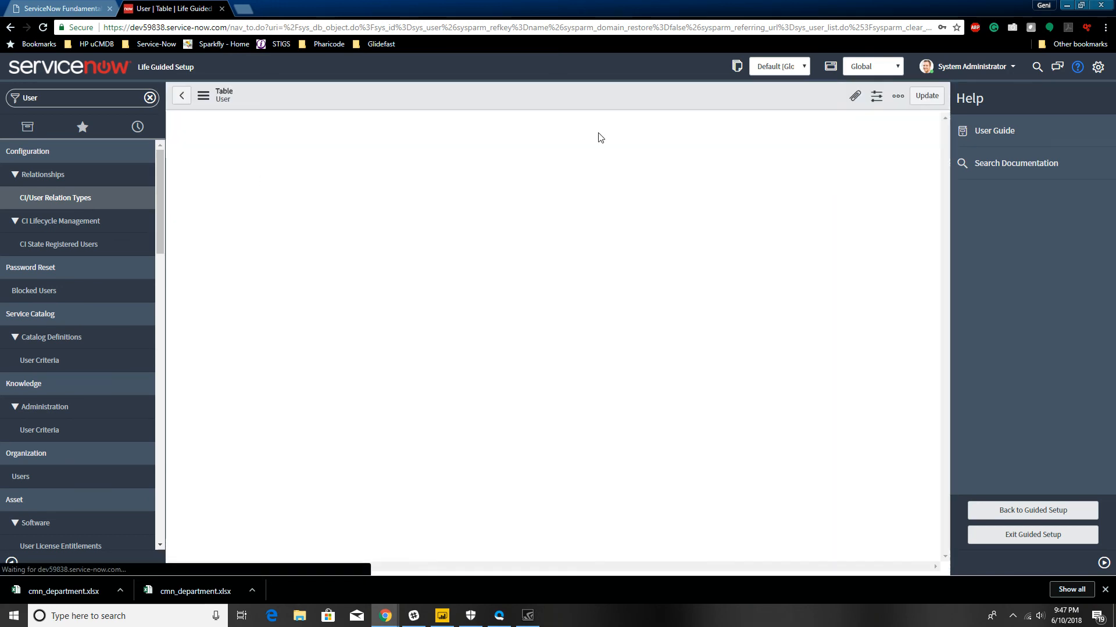
Step: Filter the navigator by "Depart", open the Organization Departments list and start a new department record
{"action": "left_click", "coordinate": [150, 97]}
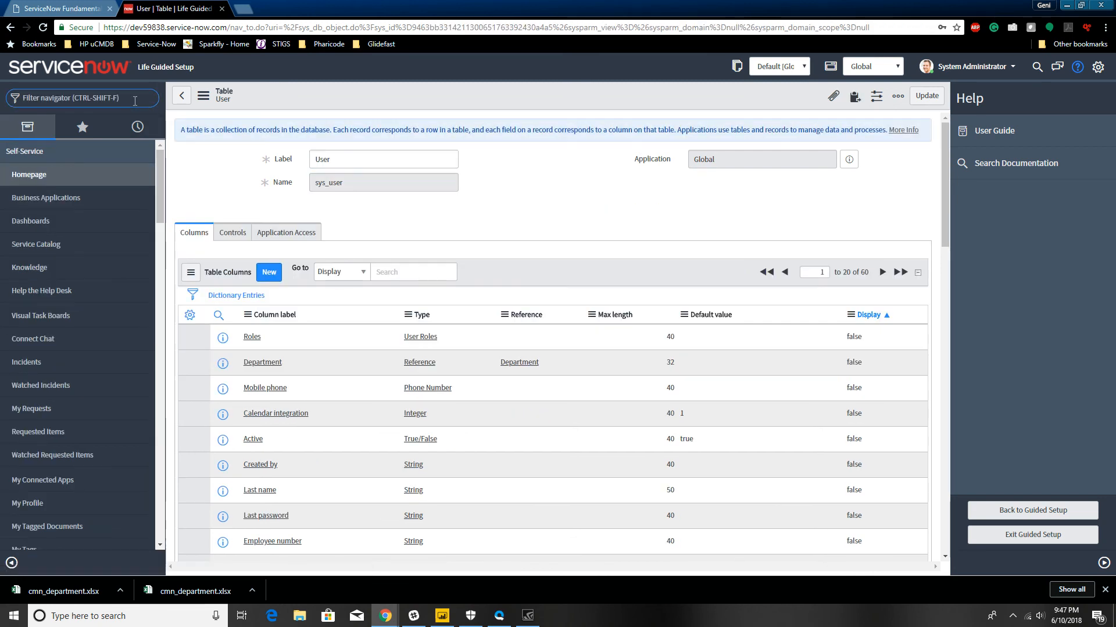
{"action": "type", "text": "De"}
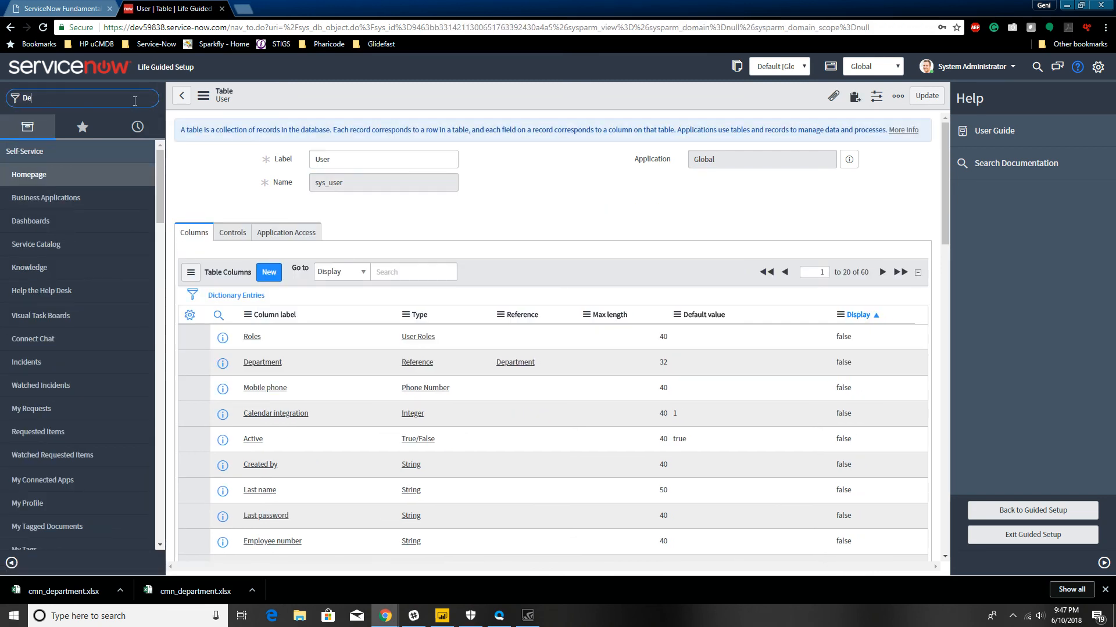
{"action": "type", "text": "part"}
{"action": "left_click", "coordinate": [74, 175]}
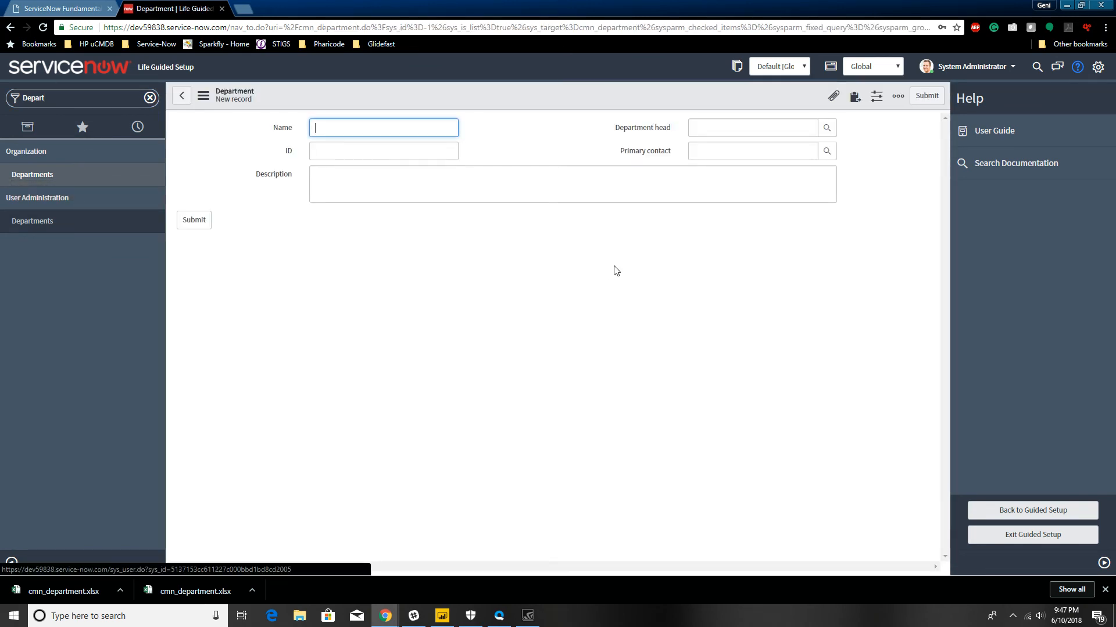
Step: Choose the first listed user as Department head and examine the reference field's display value
{"action": "left_click", "coordinate": [832, 130]}
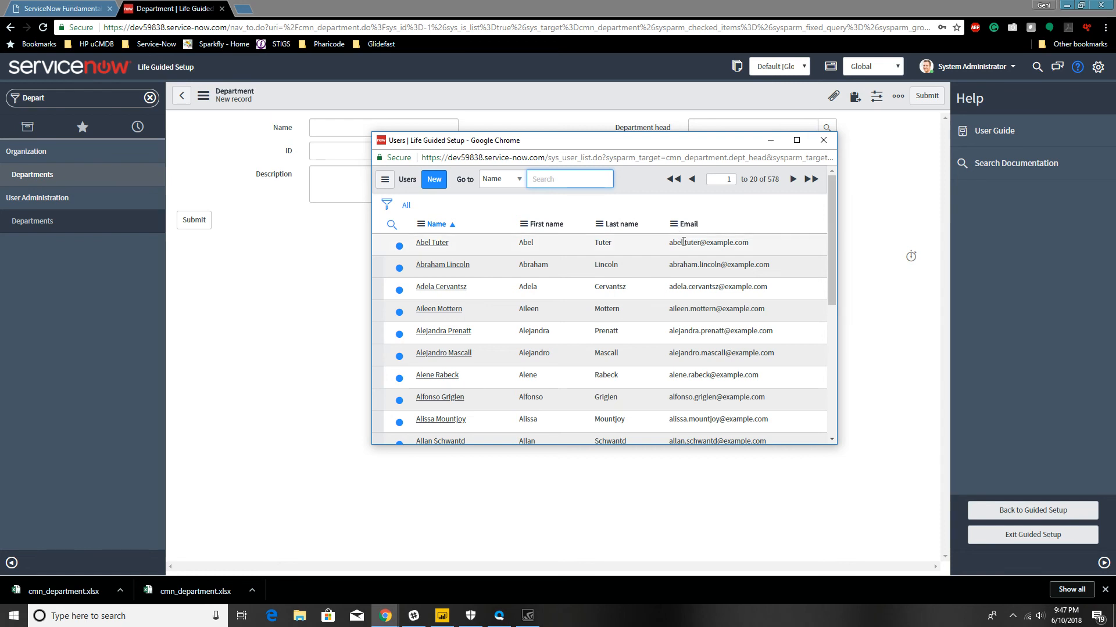
{"action": "left_click", "coordinate": [428, 243]}
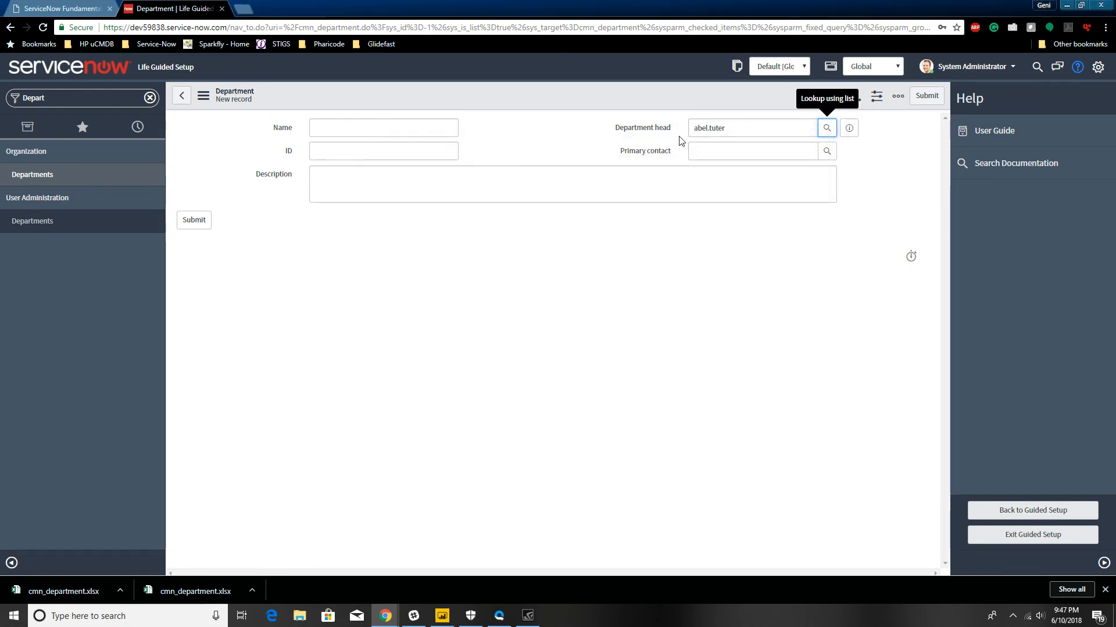
{"action": "left_click", "coordinate": [743, 136]}
{"action": "left_click_drag", "start_coordinate": [692, 128], "coordinate": [738, 127]}
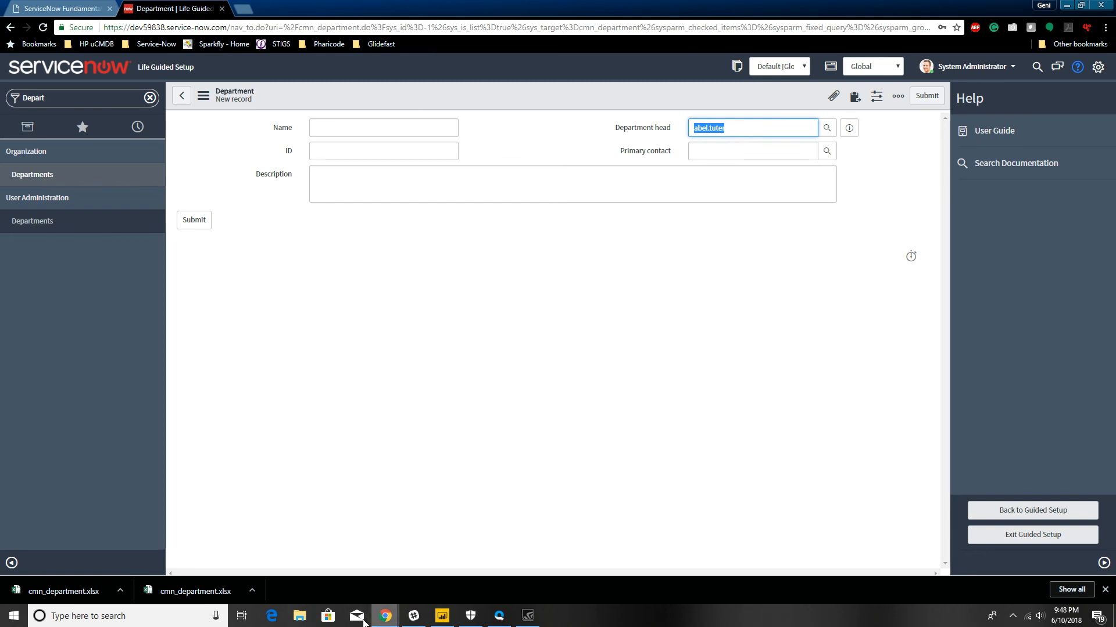
Step: Switch to File Explorer and open cmn_department.xlsx in Excel from the Foundations 103 folder inside Blog on the Desktop
{"action": "left_click", "coordinate": [299, 617]}
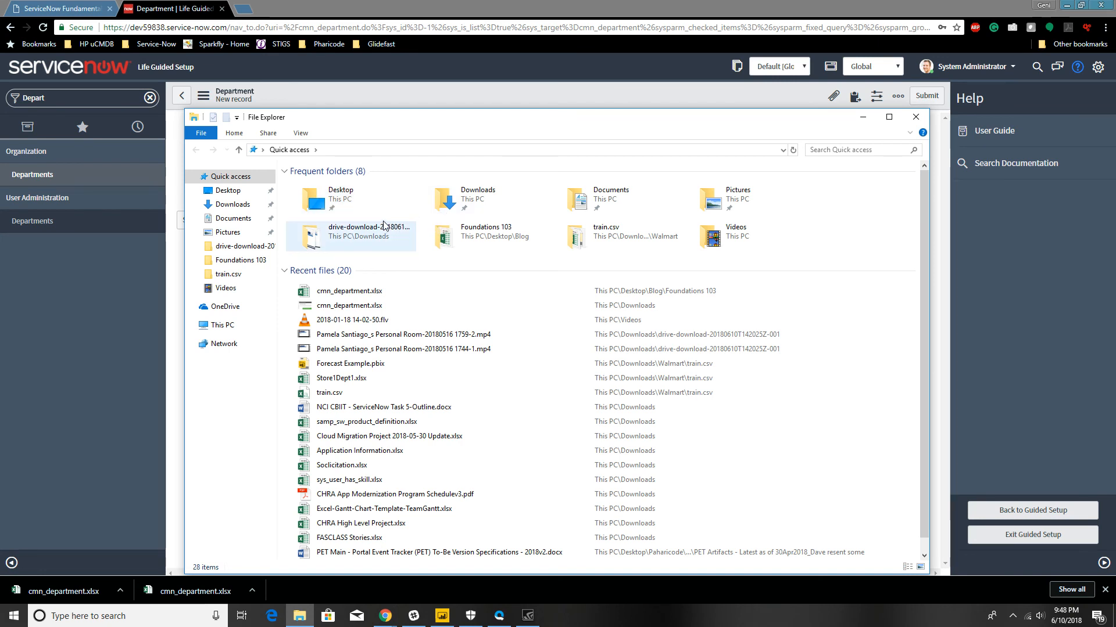
{"action": "double_click", "coordinate": [343, 198]}
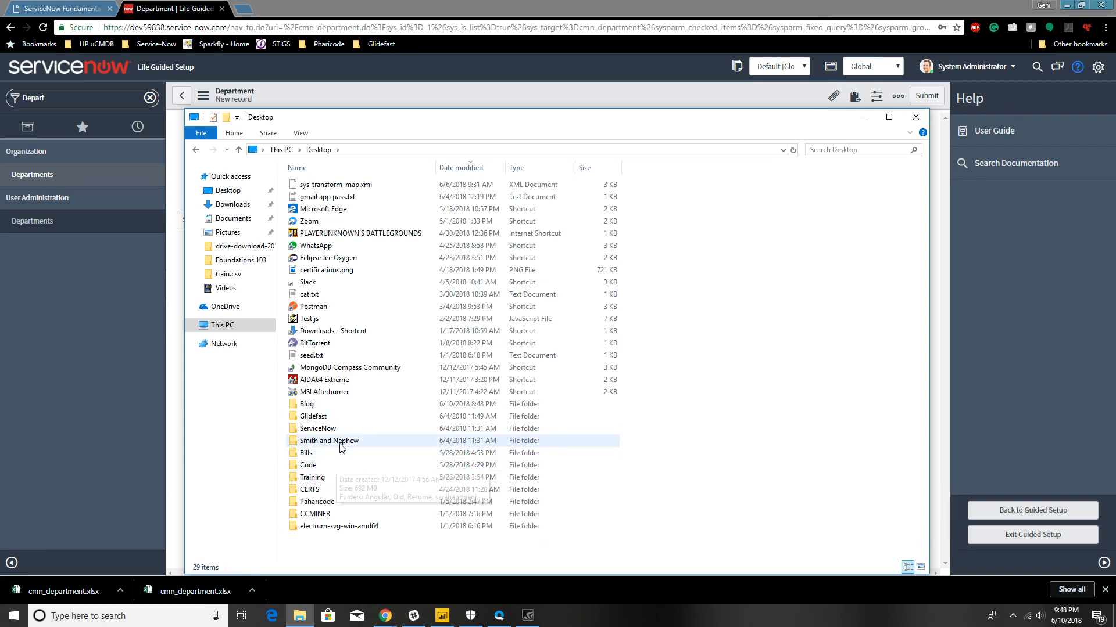
{"action": "double_click", "coordinate": [329, 405]}
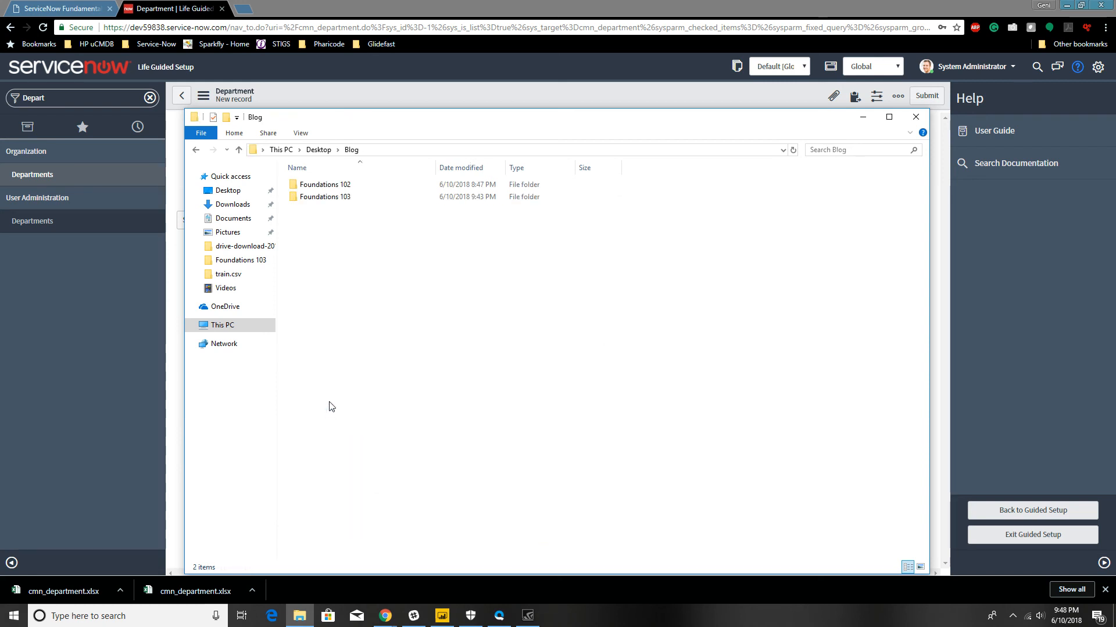
{"action": "left_click", "coordinate": [334, 200]}
{"action": "double_click", "coordinate": [334, 201]}
{"action": "double_click", "coordinate": [336, 187]}
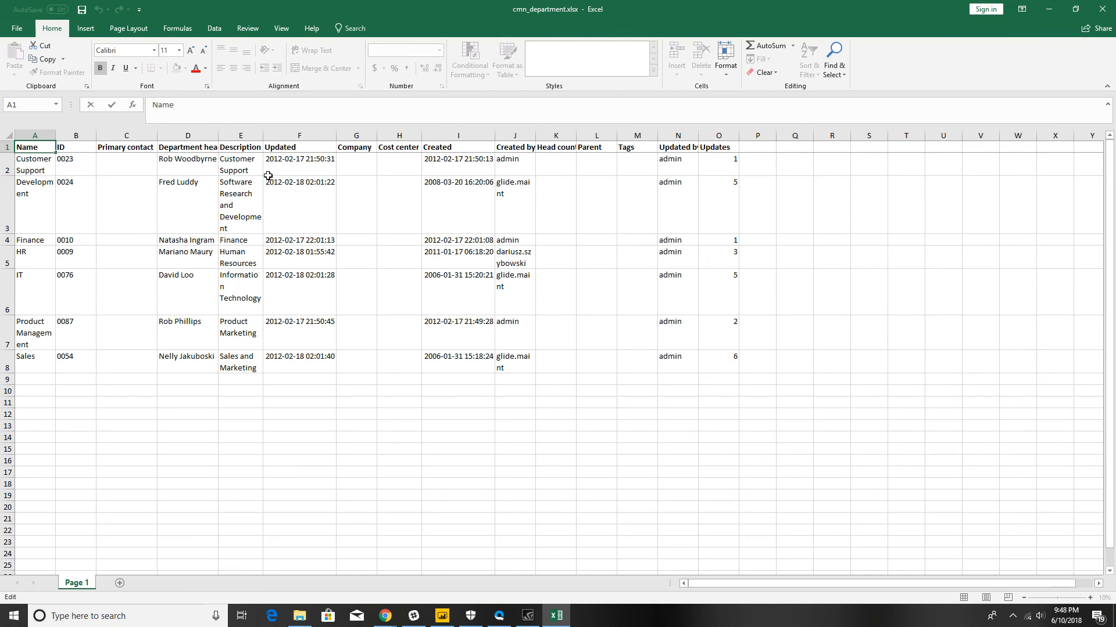
Step: Autofit all columns of the sheet and widen the Created by and Department head columns further
{"action": "left_click", "coordinate": [8, 139]}
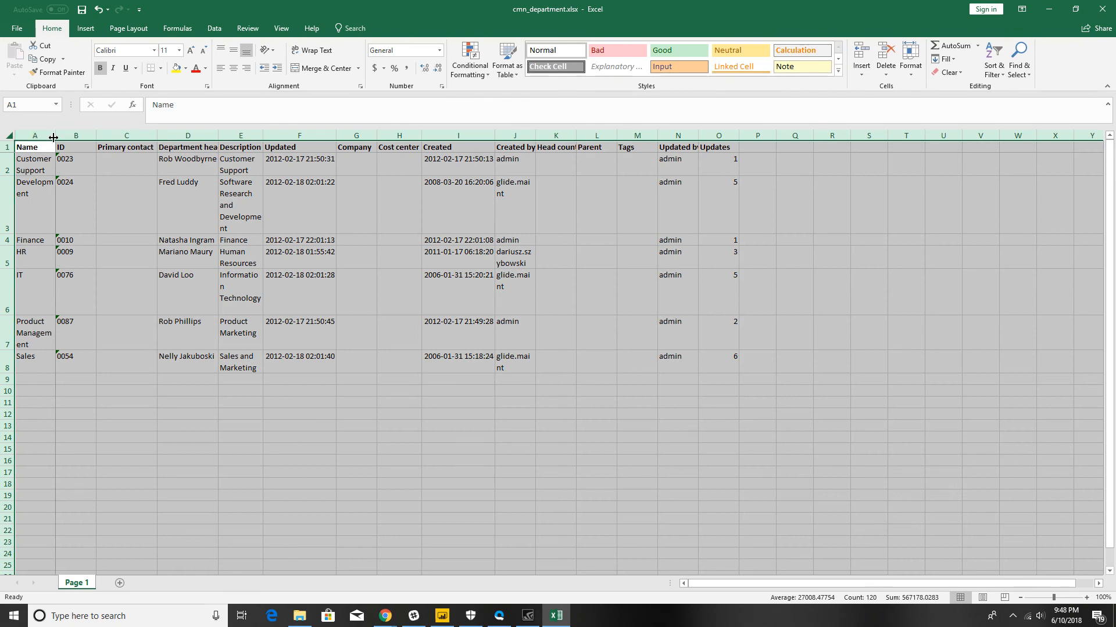
{"action": "double_click", "coordinate": [53, 138]}
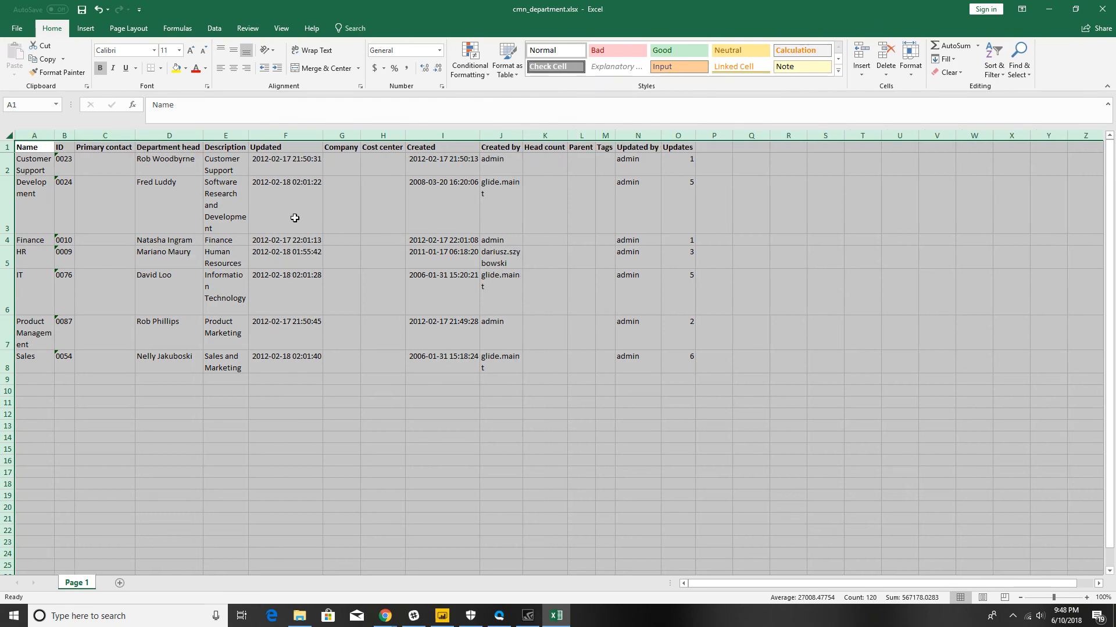
{"action": "left_click", "coordinate": [342, 222]}
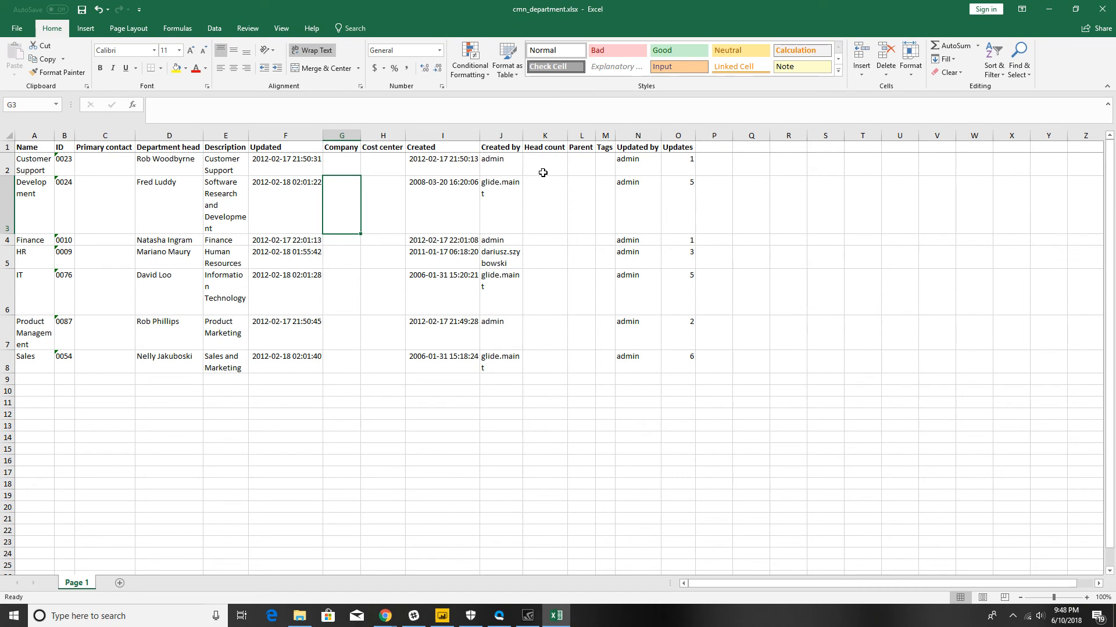
{"action": "left_click", "coordinate": [498, 159]}
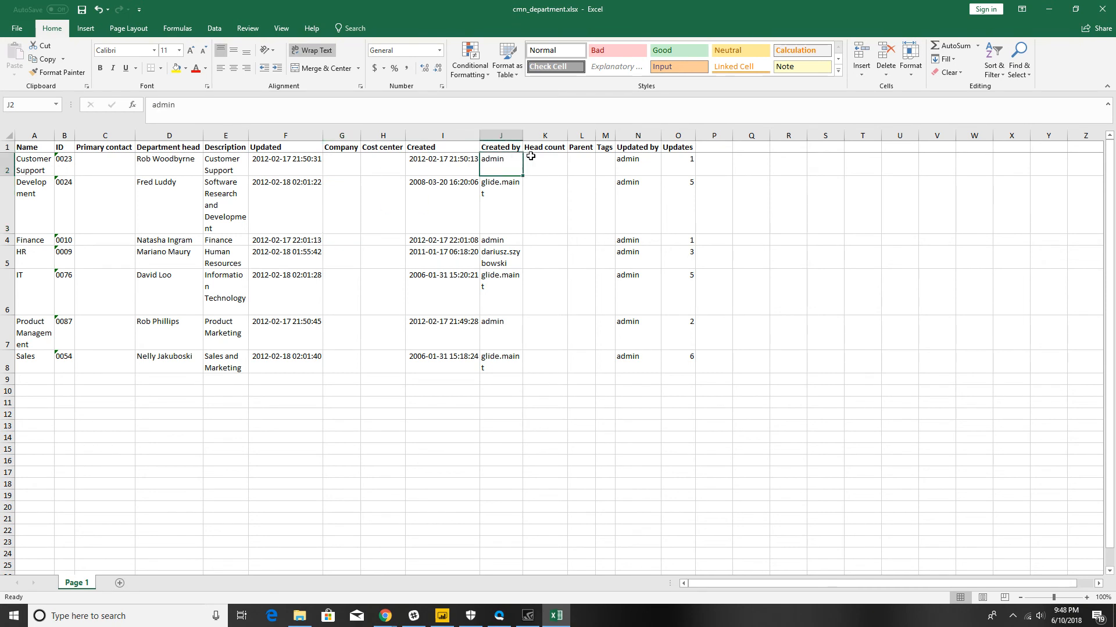
{"action": "left_click_drag", "start_coordinate": [522, 136], "coordinate": [593, 136]}
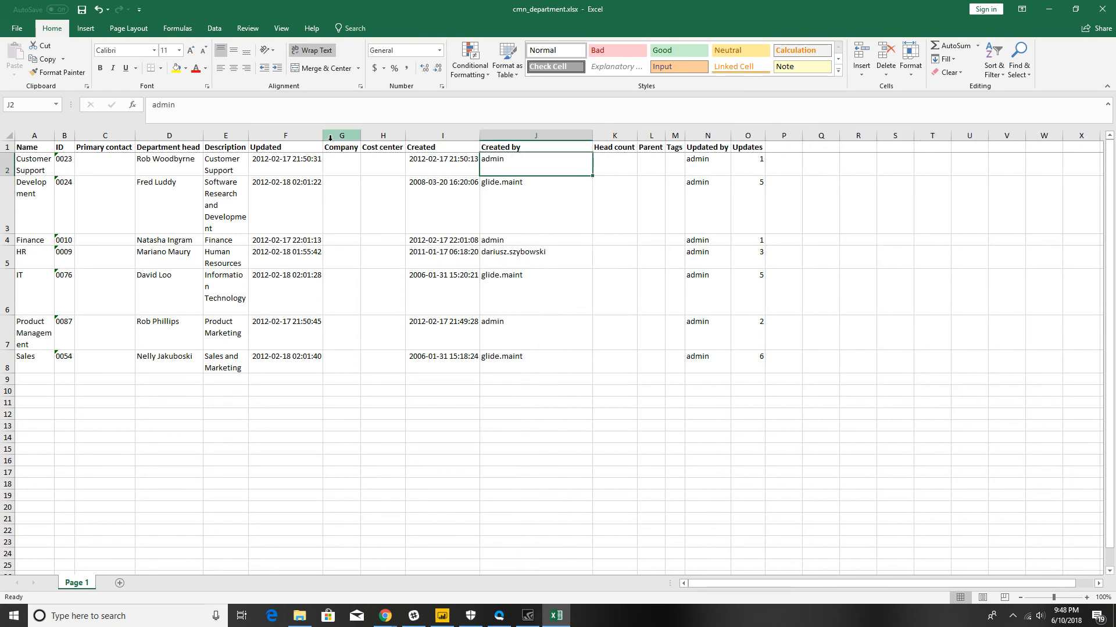
{"action": "left_click_drag", "start_coordinate": [202, 135], "coordinate": [300, 134]}
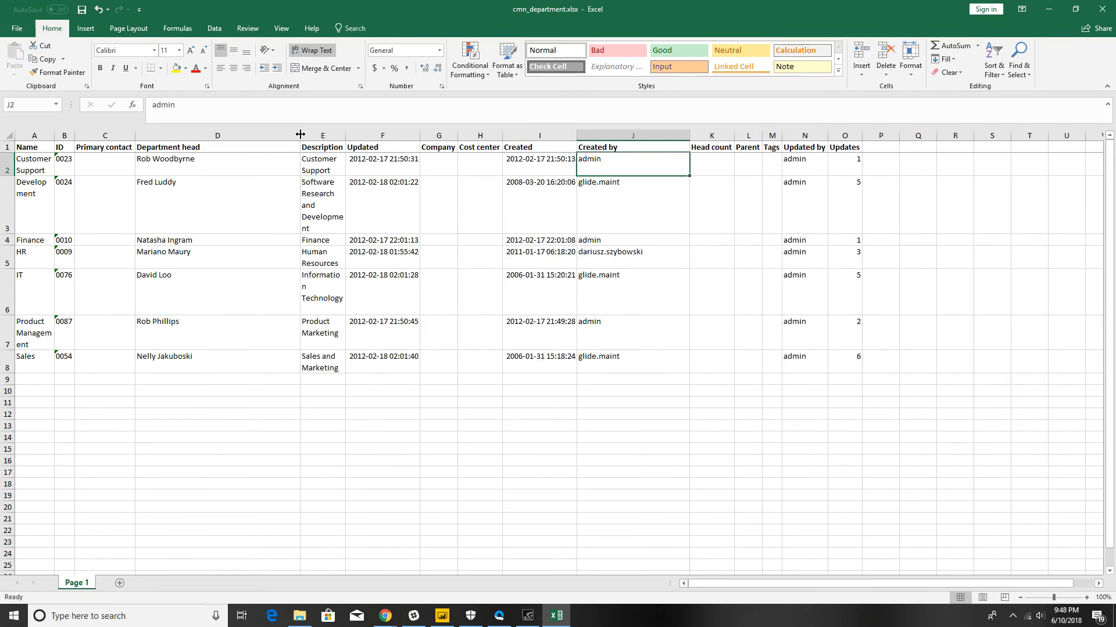
Step: Examine how the department heads are identified in cells D2 to D8 of the Department head column
{"action": "left_click", "coordinate": [145, 159]}
{"action": "left_click", "coordinate": [157, 192]}
{"action": "left_click", "coordinate": [161, 165]}
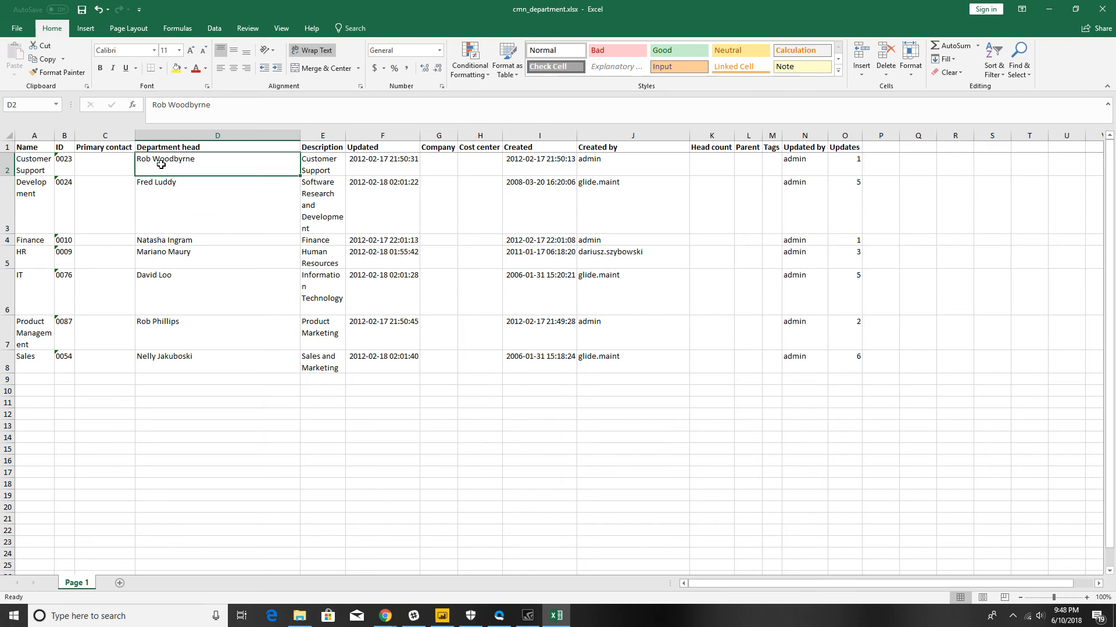
{"action": "left_click", "coordinate": [177, 193]}
{"action": "left_click", "coordinate": [176, 240]}
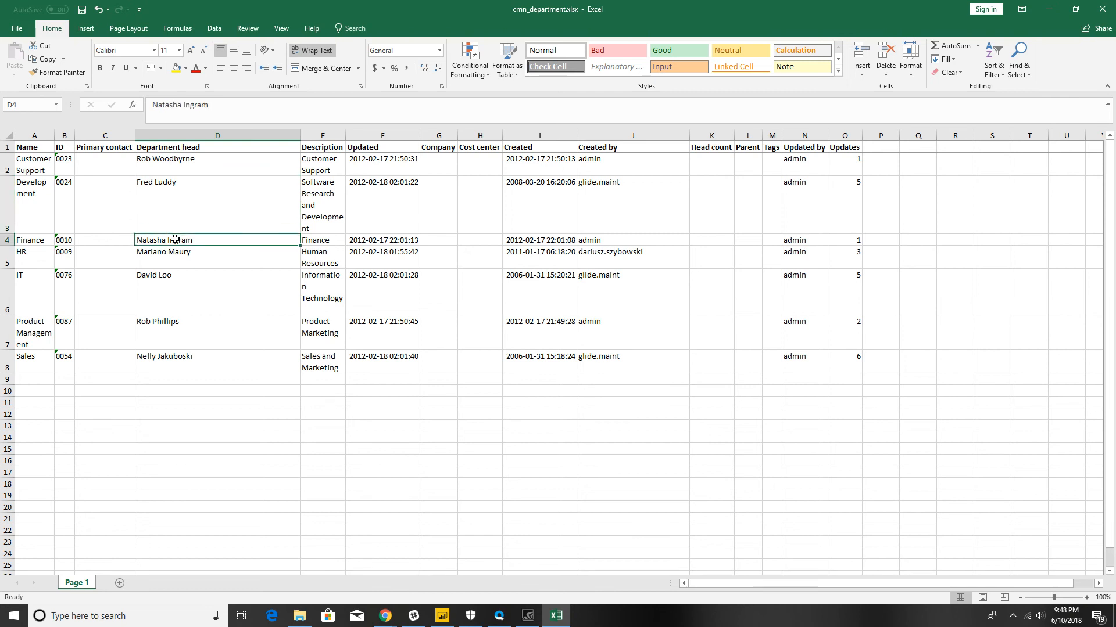
{"action": "left_click", "coordinate": [180, 293]}
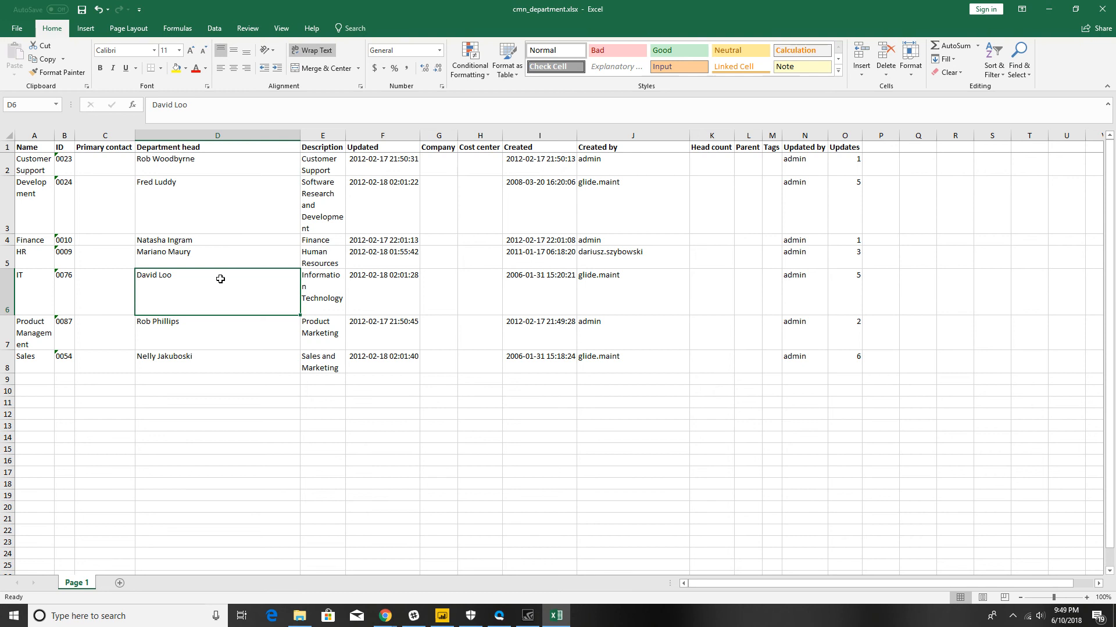
{"action": "left_click", "coordinate": [211, 349]}
{"action": "left_click_drag", "start_coordinate": [230, 157], "coordinate": [285, 361]}
Step: Compare the Department head value in the new ServiceNow department record with the Department head column of the Excel sheet
{"action": "left_click_drag", "start_coordinate": [566, 7], "coordinate": [606, 34]}
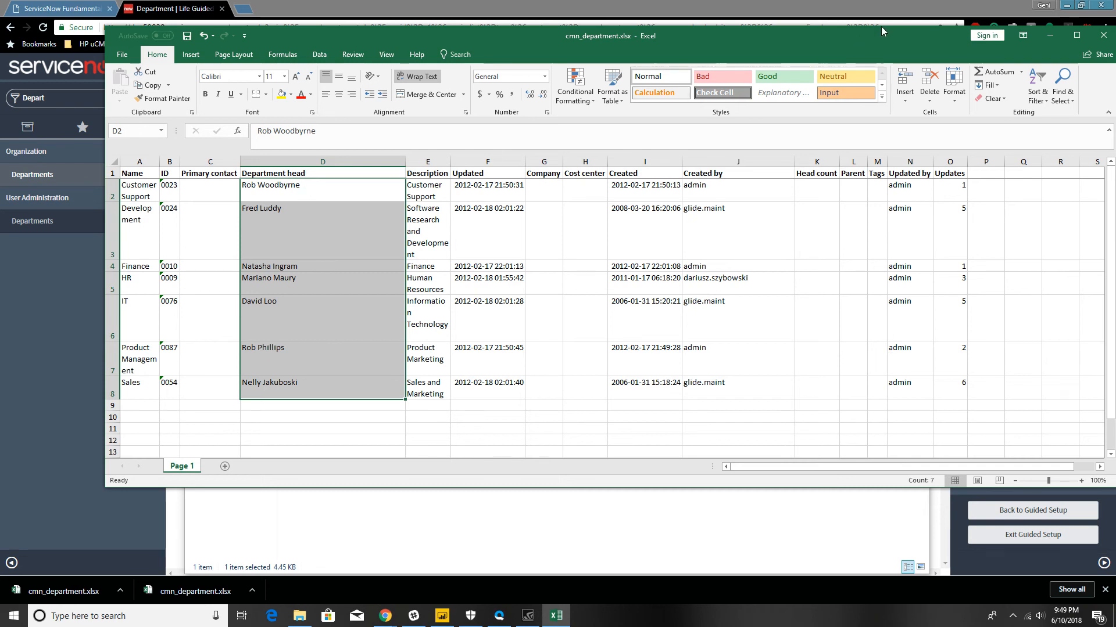
{"action": "left_click_drag", "start_coordinate": [882, 27], "coordinate": [0, 82]}
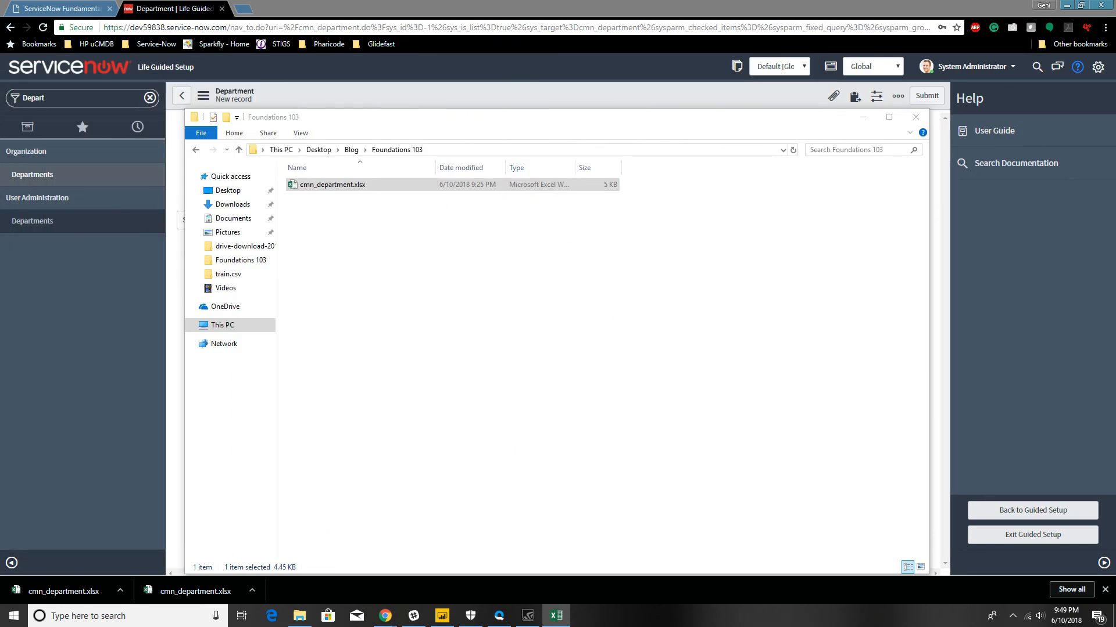
{"action": "left_click", "coordinate": [862, 116]}
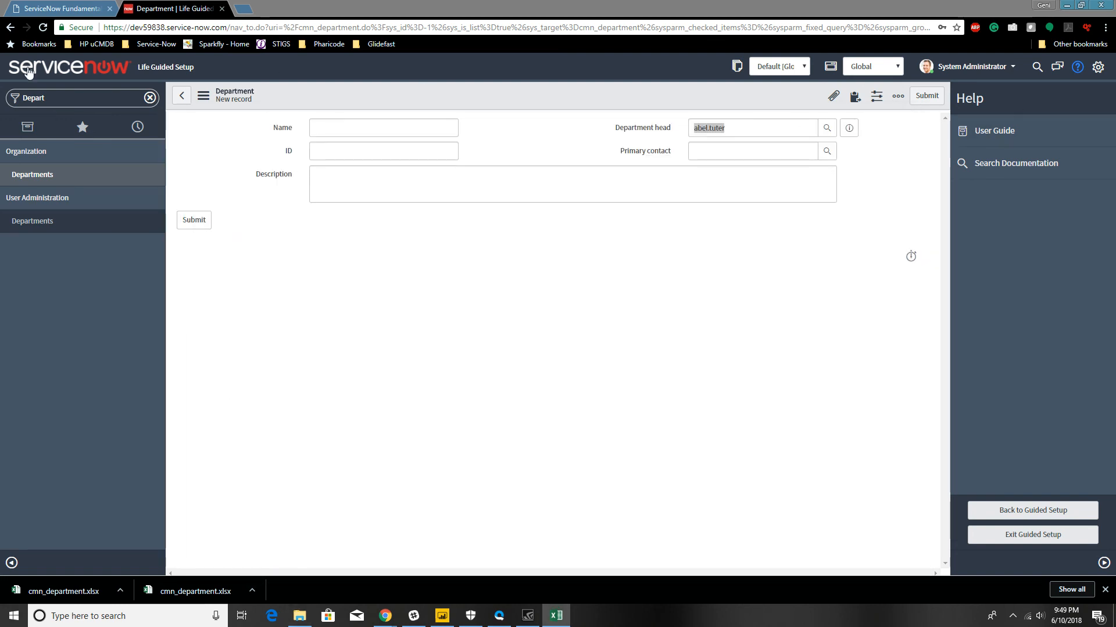
{"action": "left_click", "coordinate": [734, 142]}
{"action": "left_click", "coordinate": [758, 130]}
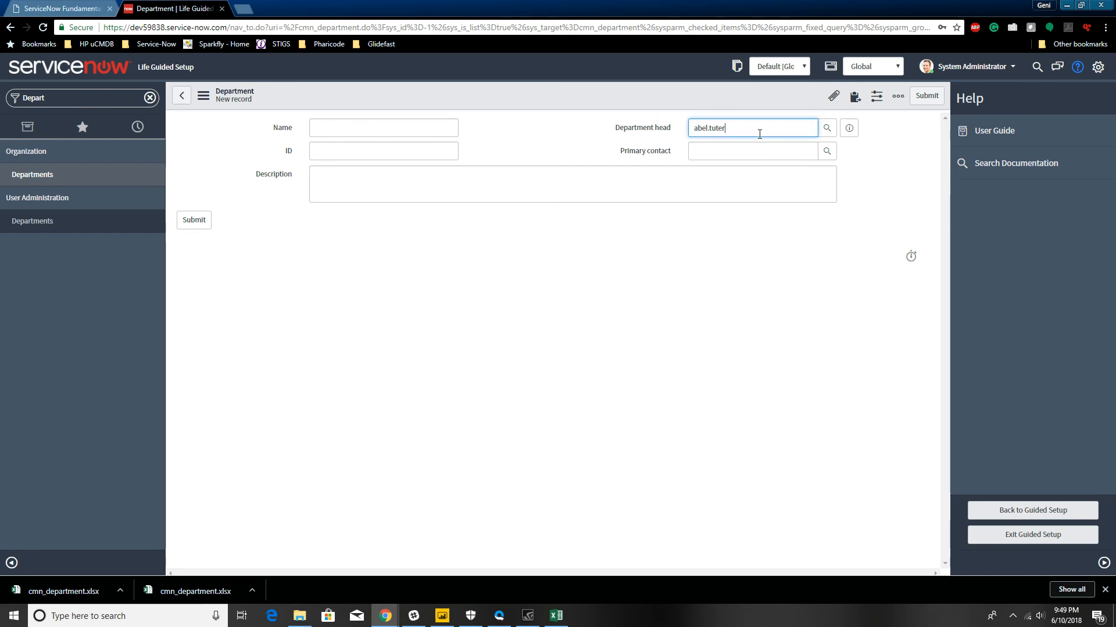
{"action": "left_click_drag", "start_coordinate": [730, 133], "coordinate": [671, 132]}
{"action": "key", "text": "alt+Tab"}
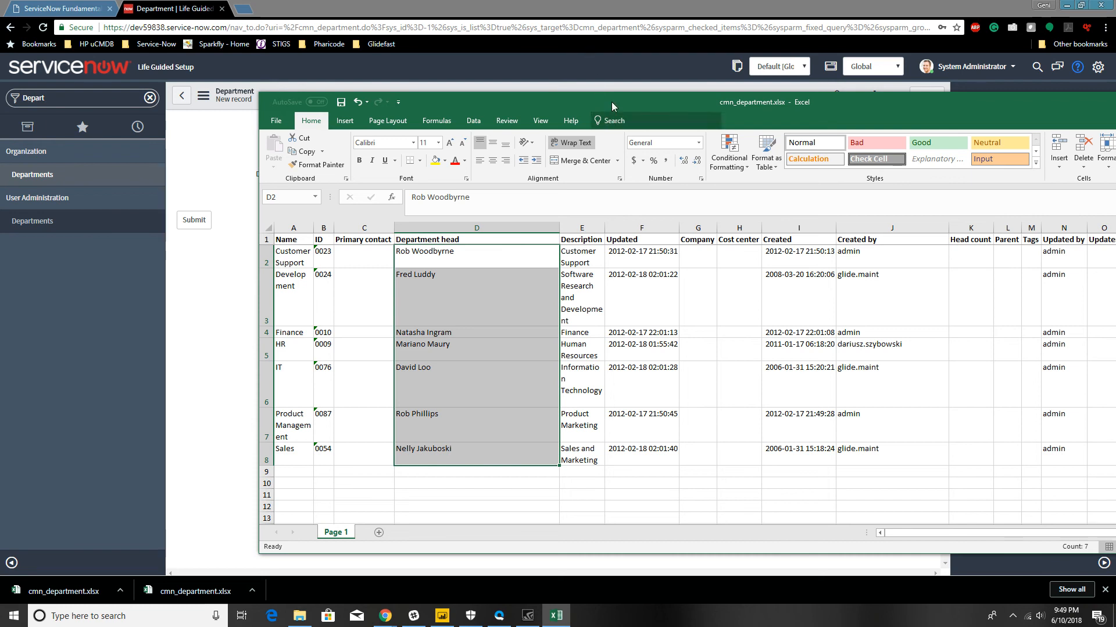
{"action": "key", "text": "alt+Tab"}
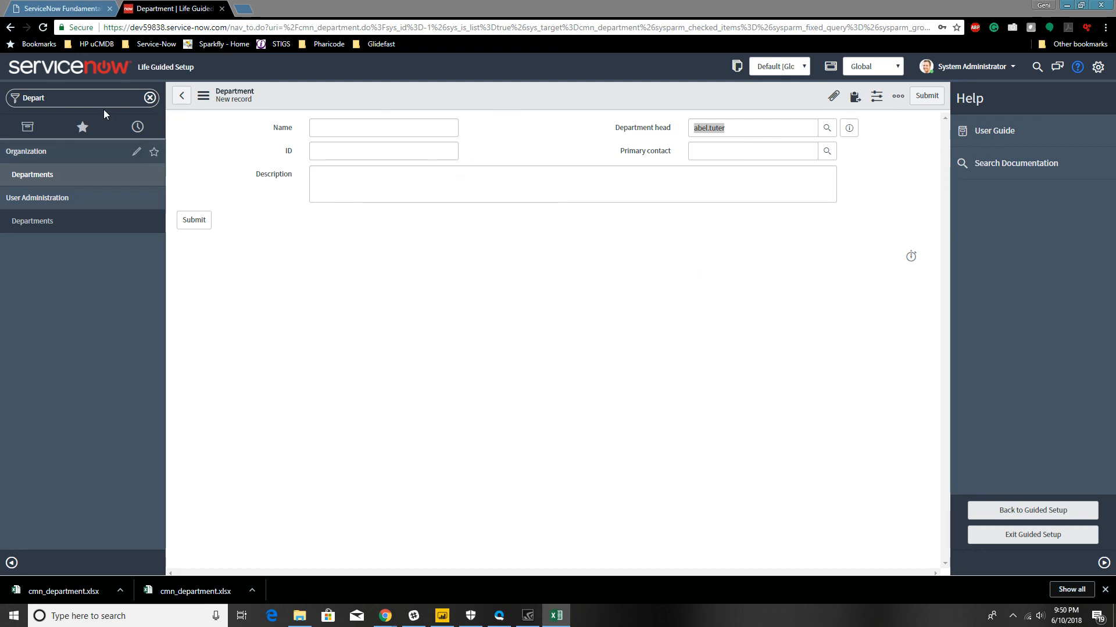
Step: Filter the navigator by "User" and open the Organization Users list, leaving the unsaved department record
{"action": "left_click", "coordinate": [148, 100]}
{"action": "left_click", "coordinate": [149, 98]}
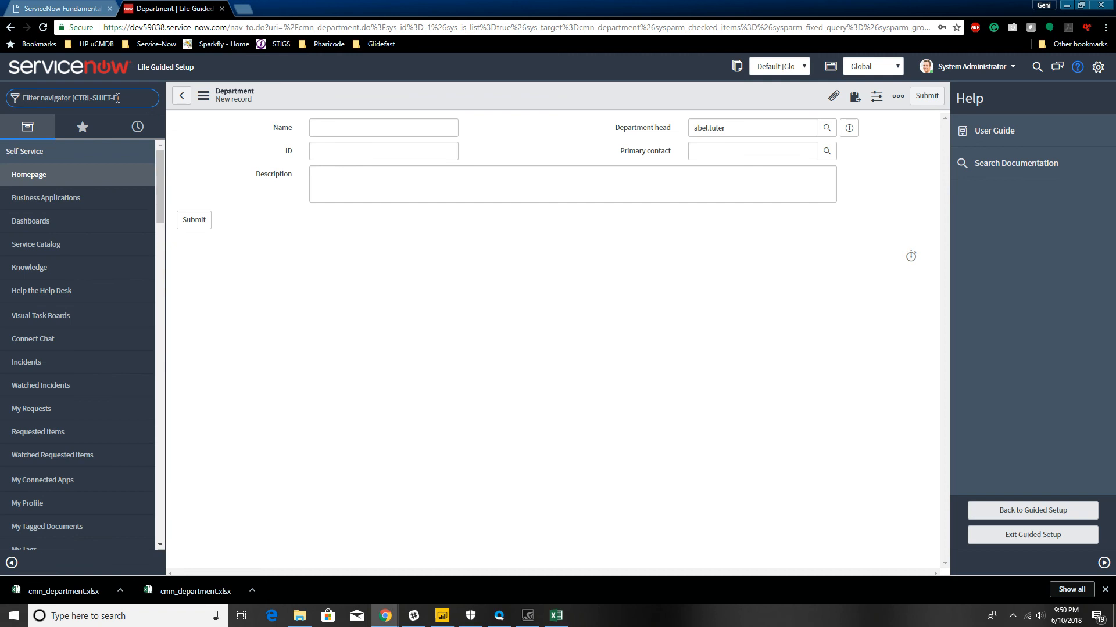
{"action": "type", "text": "User"}
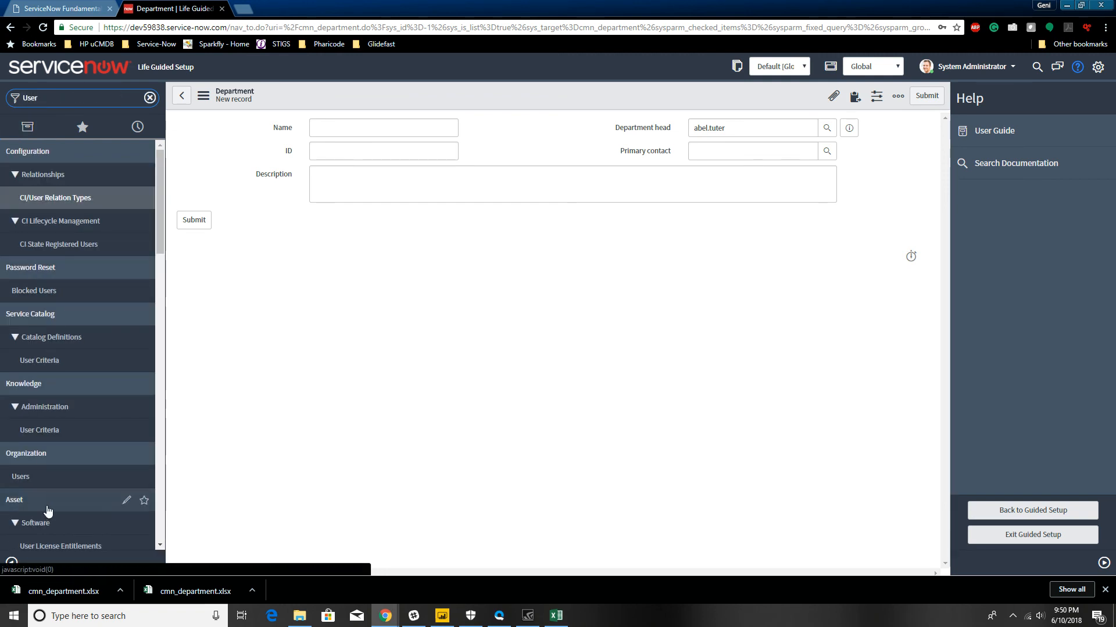
{"action": "left_click", "coordinate": [40, 477]}
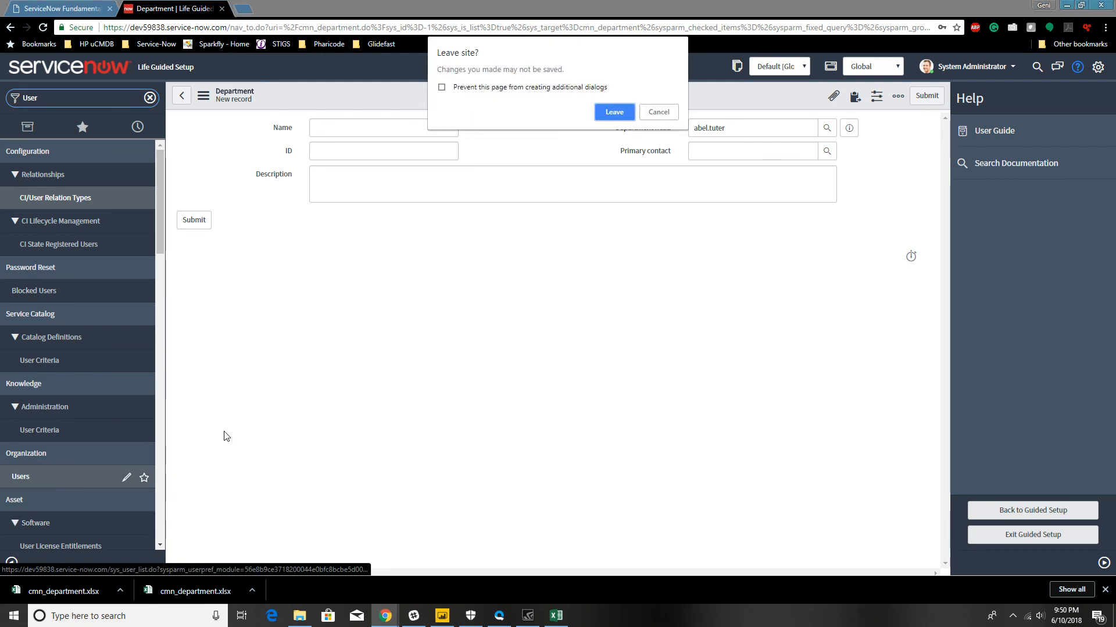
{"action": "left_click", "coordinate": [613, 113]}
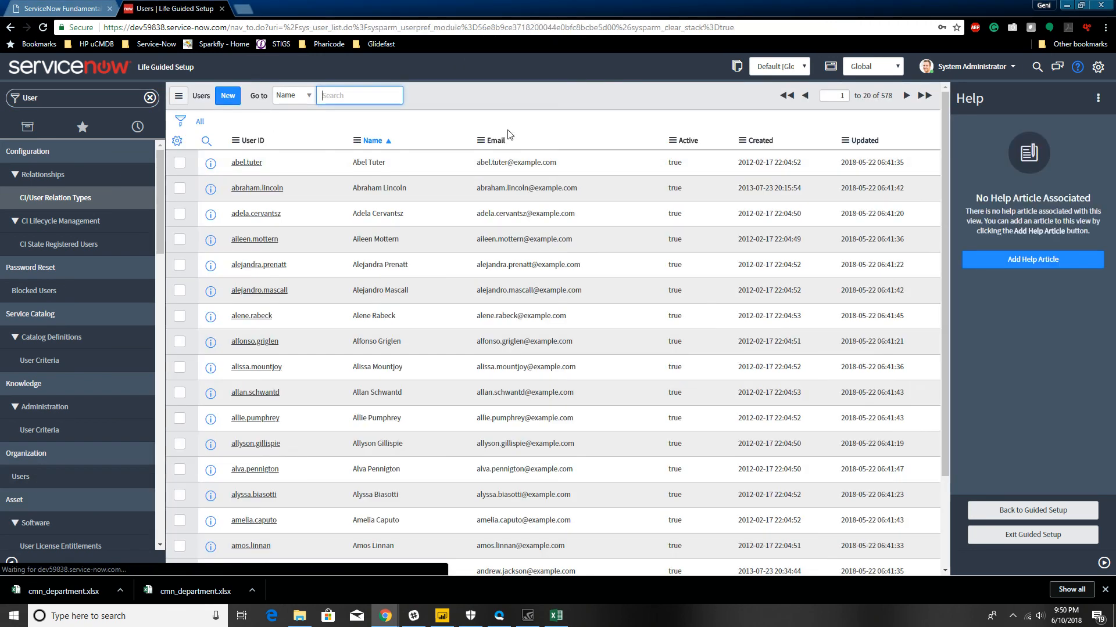
Step: Open the User table's configuration, set Display to false for the User ID column and save the table
{"action": "right_click", "coordinate": [446, 146]}
{"action": "mouse_move", "coordinate": [494, 241]}
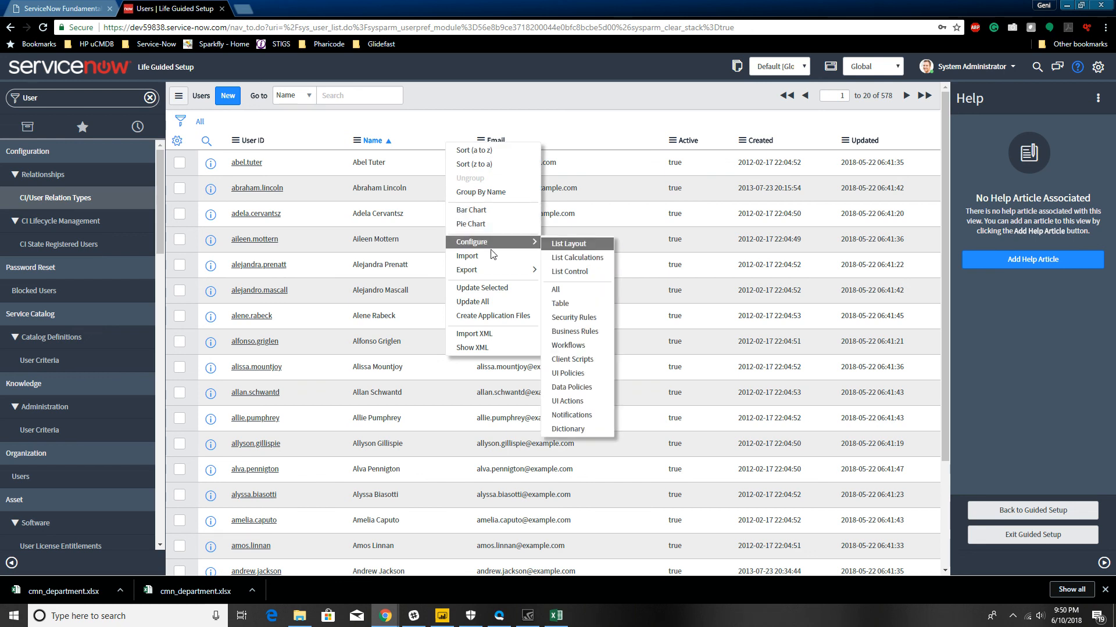
{"action": "left_click", "coordinate": [586, 304]}
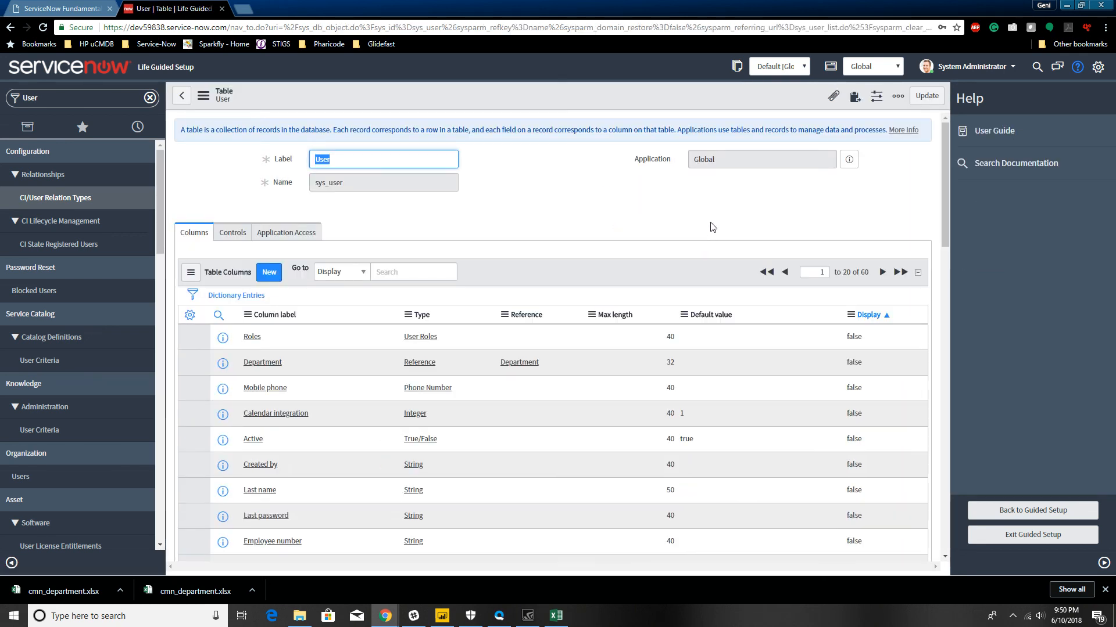
{"action": "left_click", "coordinate": [858, 315]}
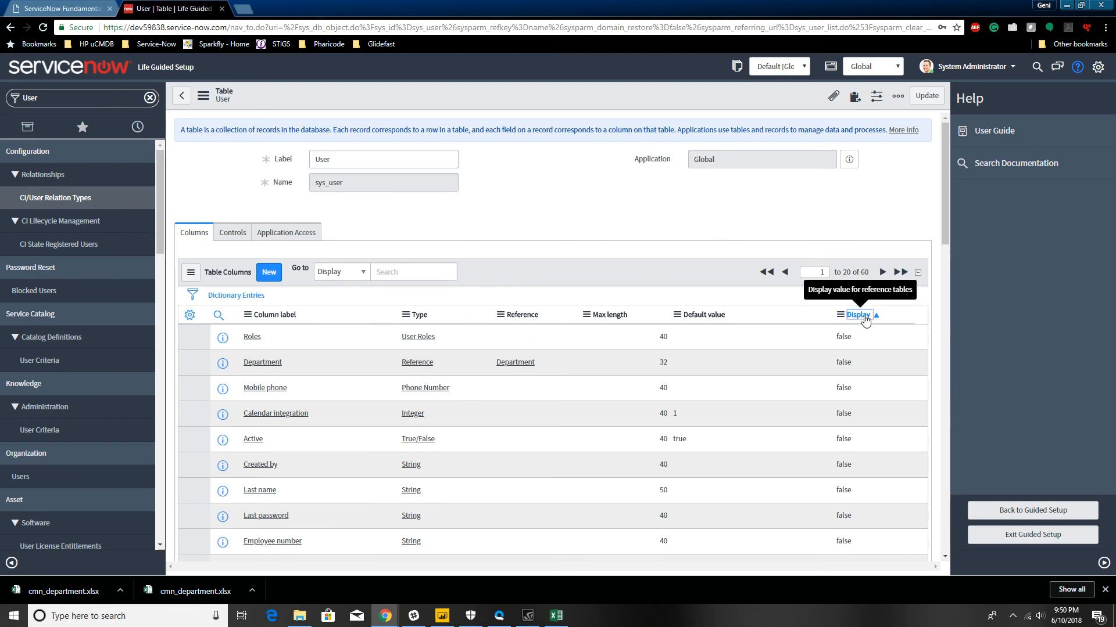
{"action": "double_click", "coordinate": [861, 341]}
{"action": "left_click", "coordinate": [857, 339]}
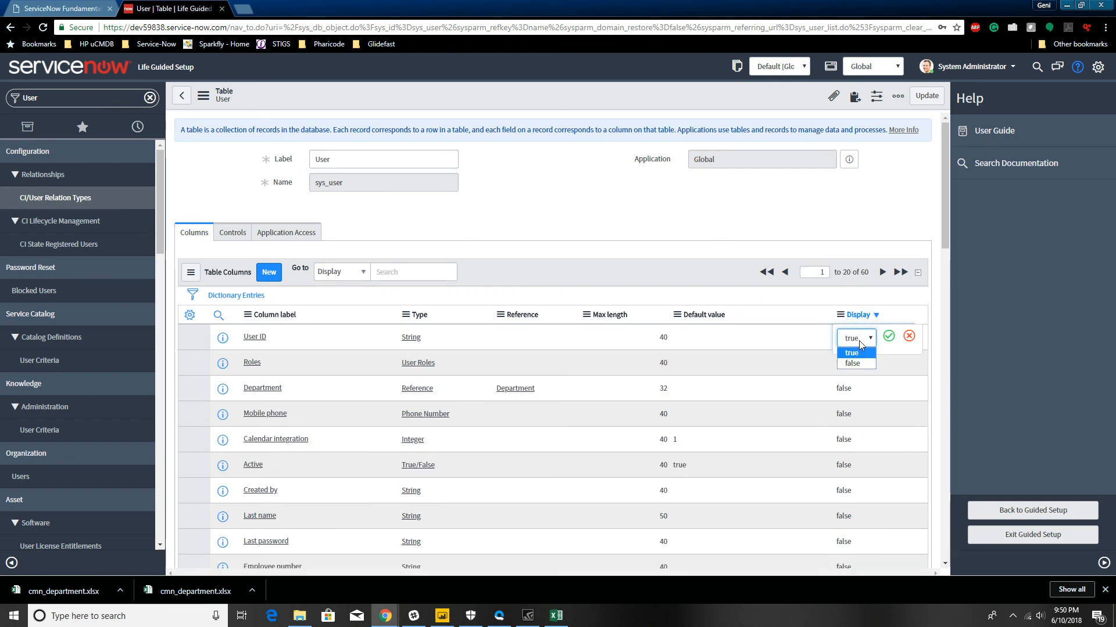
{"action": "left_click", "coordinate": [864, 365]}
{"action": "left_click", "coordinate": [889, 336]}
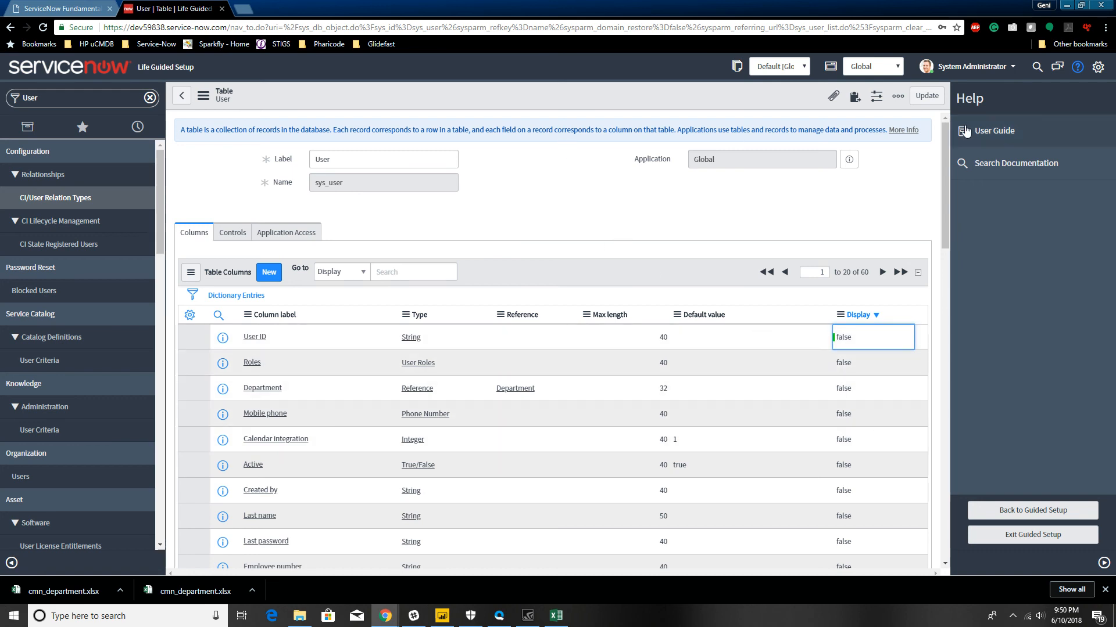
{"action": "left_click", "coordinate": [934, 102]}
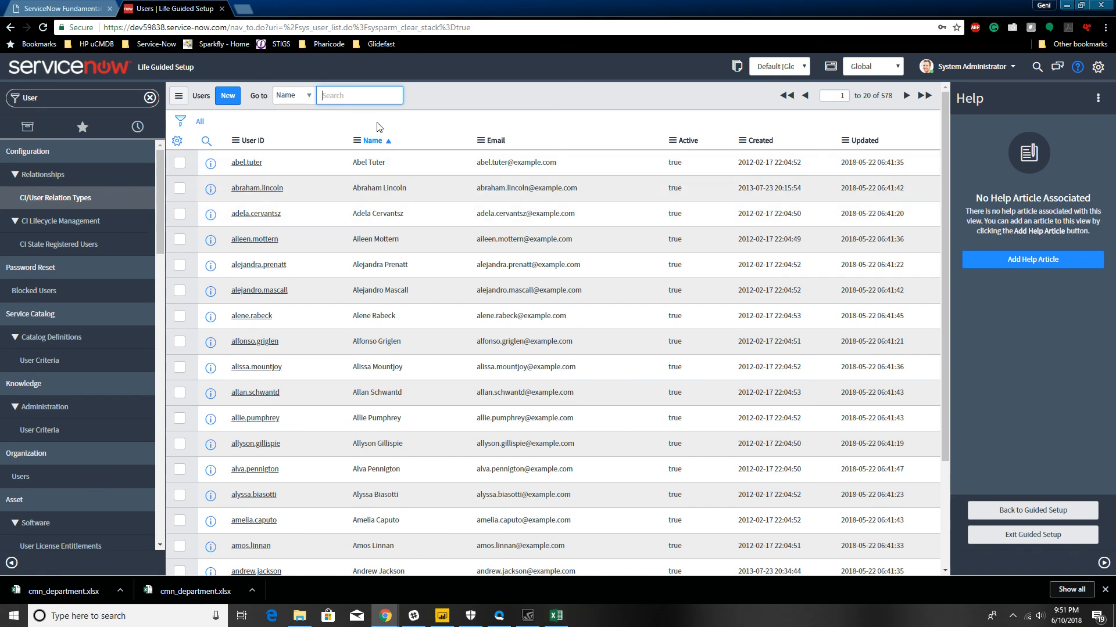
{"action": "right_click", "coordinate": [413, 141]}
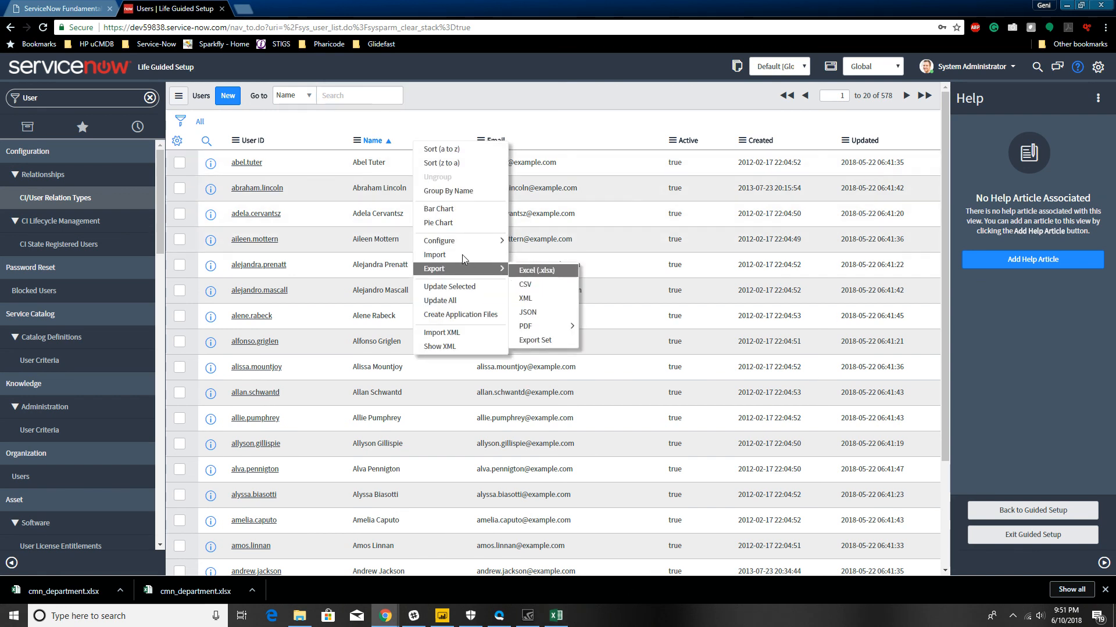
{"action": "mouse_move", "coordinate": [459, 241]}
{"action": "left_click", "coordinate": [565, 106]}
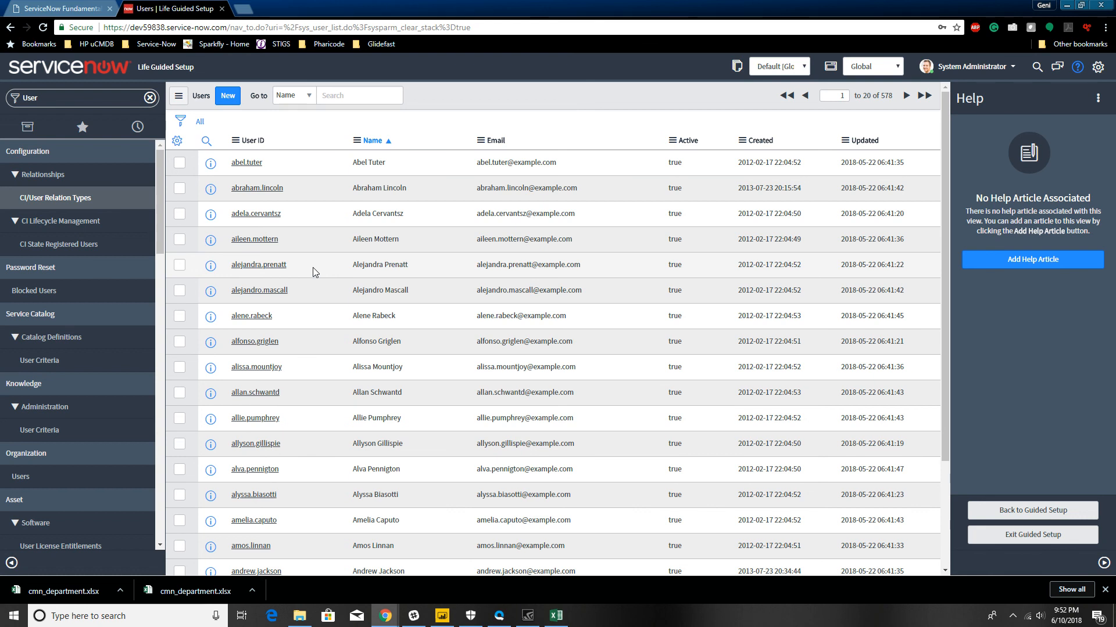
{"action": "left_click", "coordinate": [64, 8]}
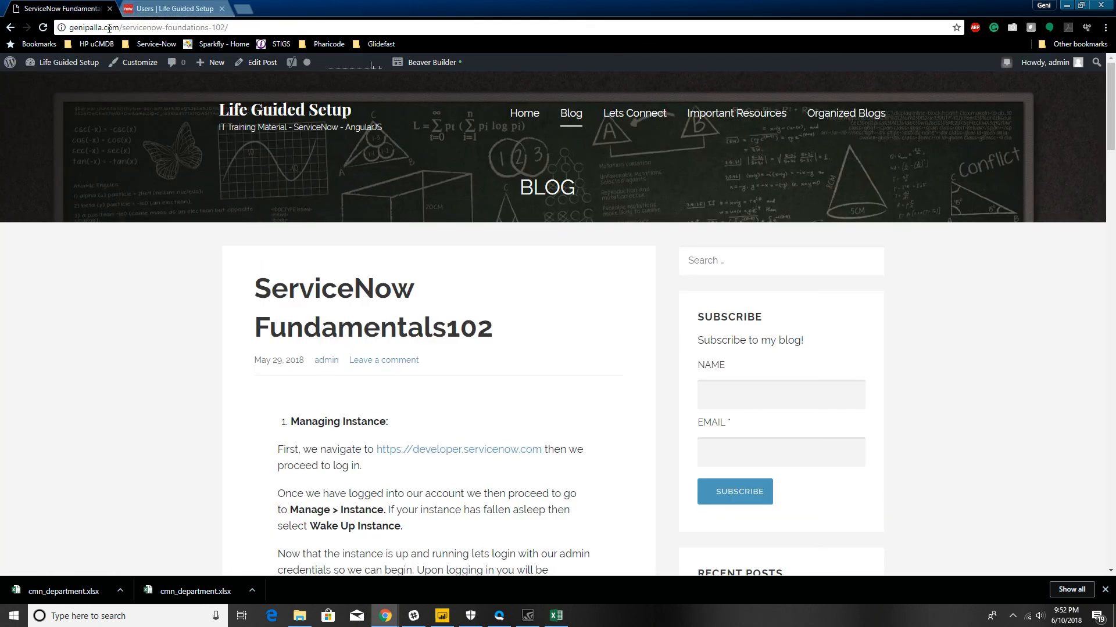
{"action": "left_click", "coordinate": [174, 8]}
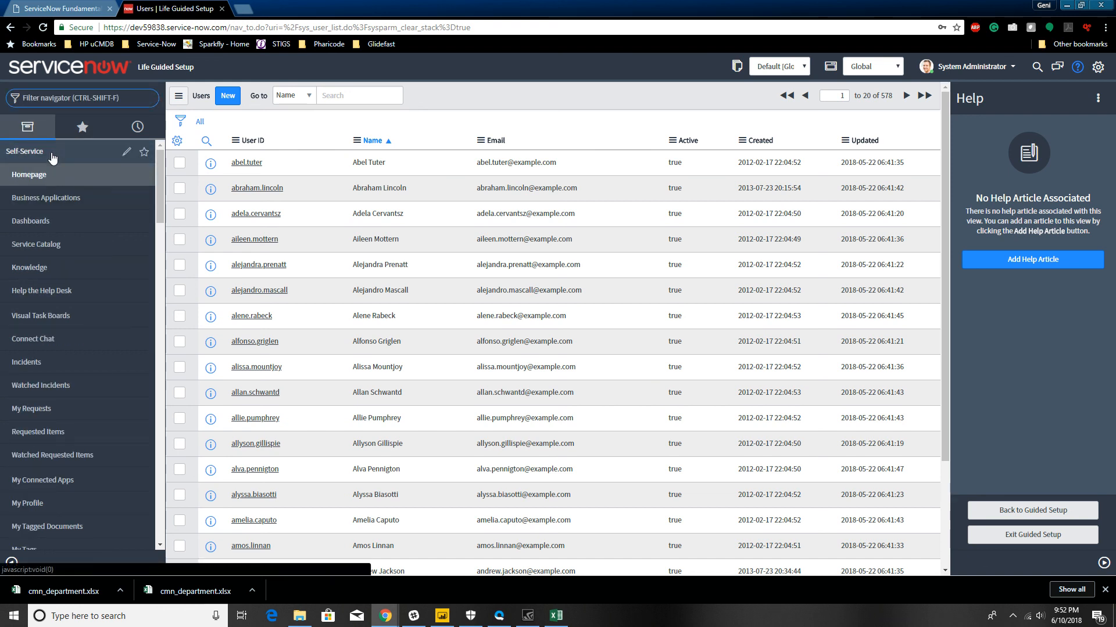
Step: From the homepage, open Foundation Data in ITSM Guided Setup and review its Departments, Locations and Companies import tasks
{"action": "left_click", "coordinate": [56, 178]}
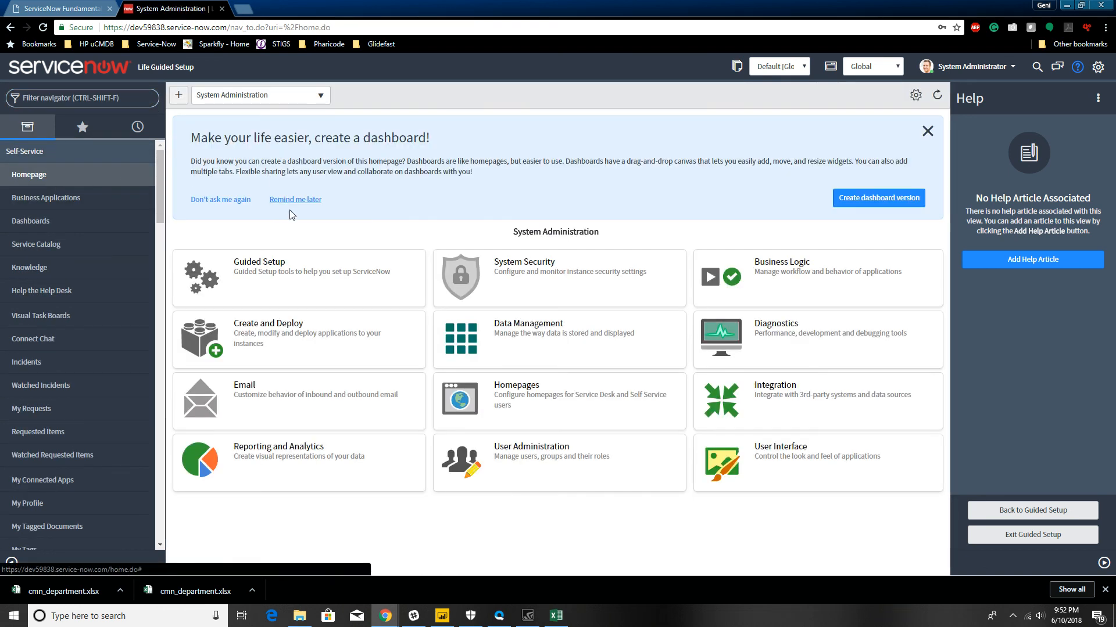
{"action": "left_click", "coordinate": [260, 286]}
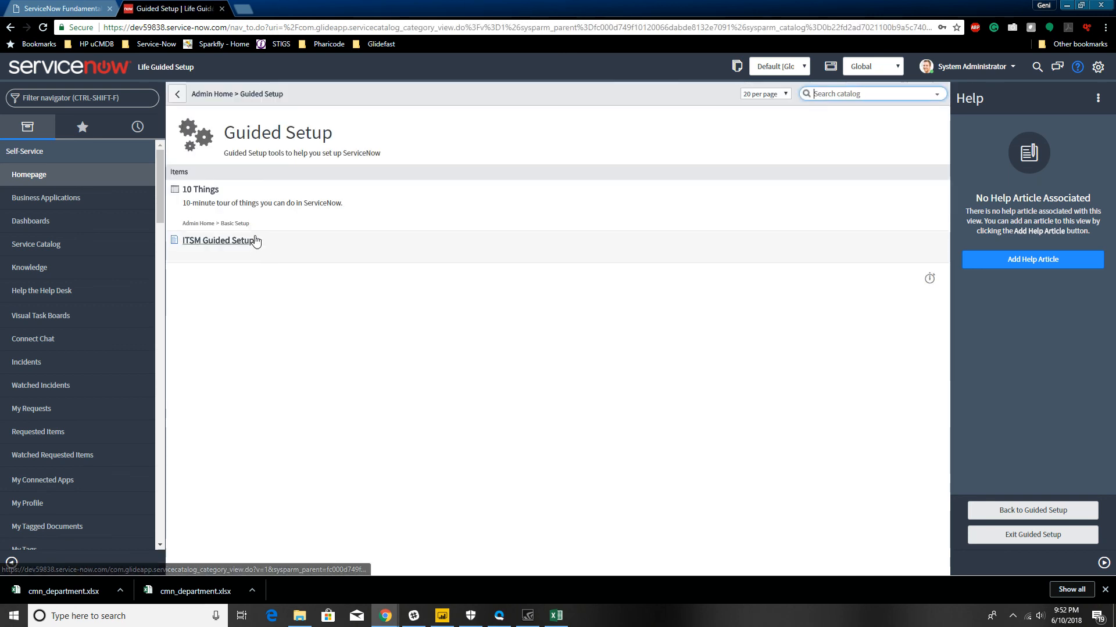
{"action": "left_click", "coordinate": [219, 242]}
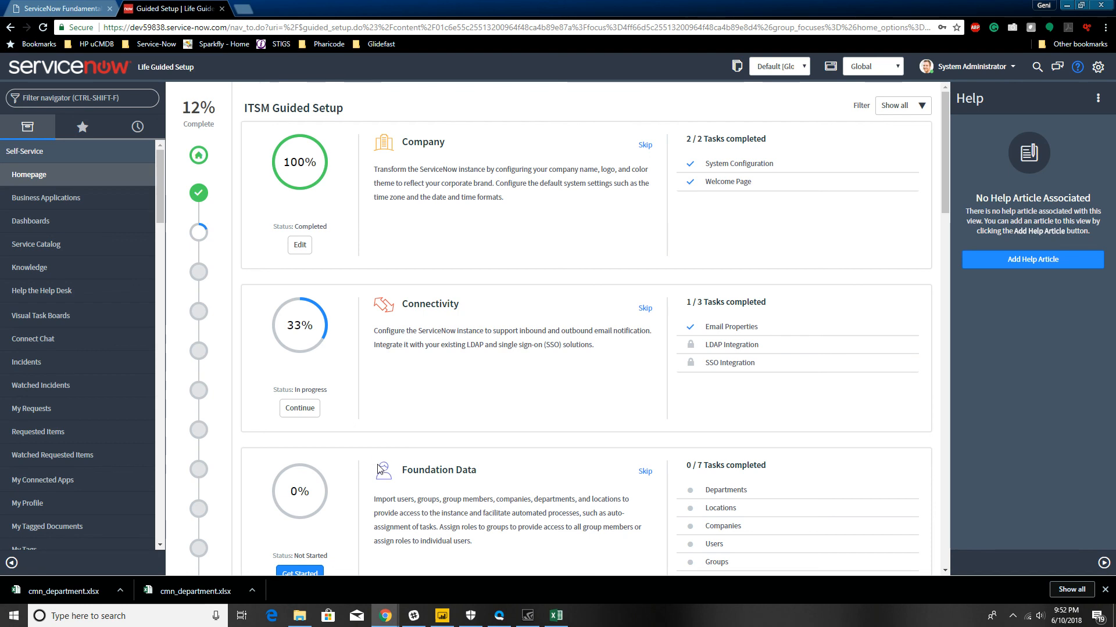
{"action": "left_click", "coordinate": [304, 570]}
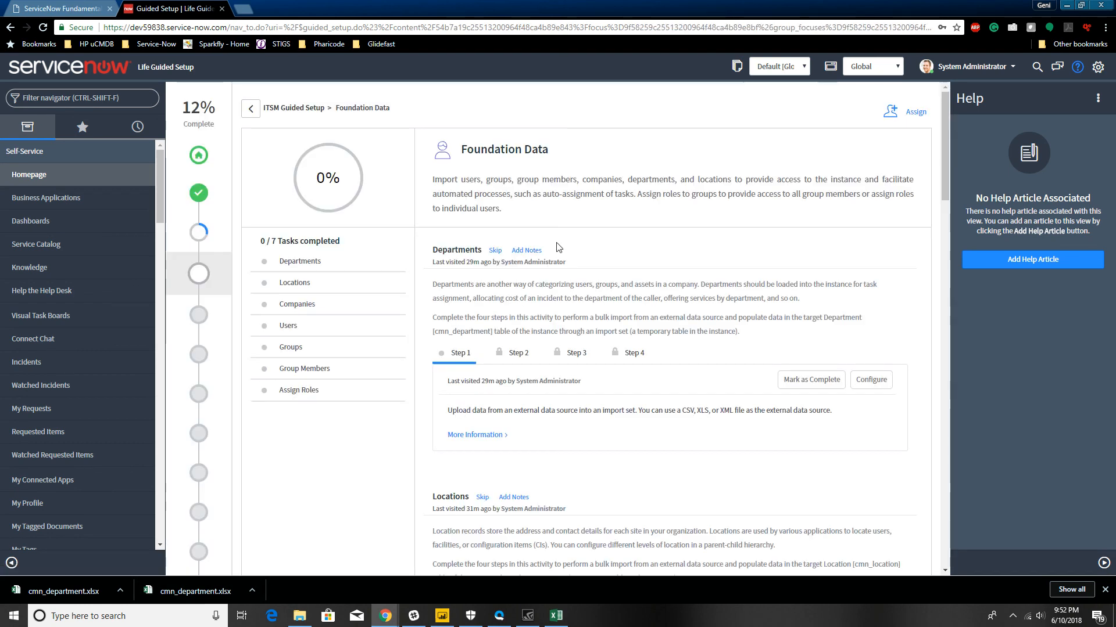
{"action": "scroll", "coordinate": [581, 244], "scroll_direction": "down", "scroll_amount": 4}
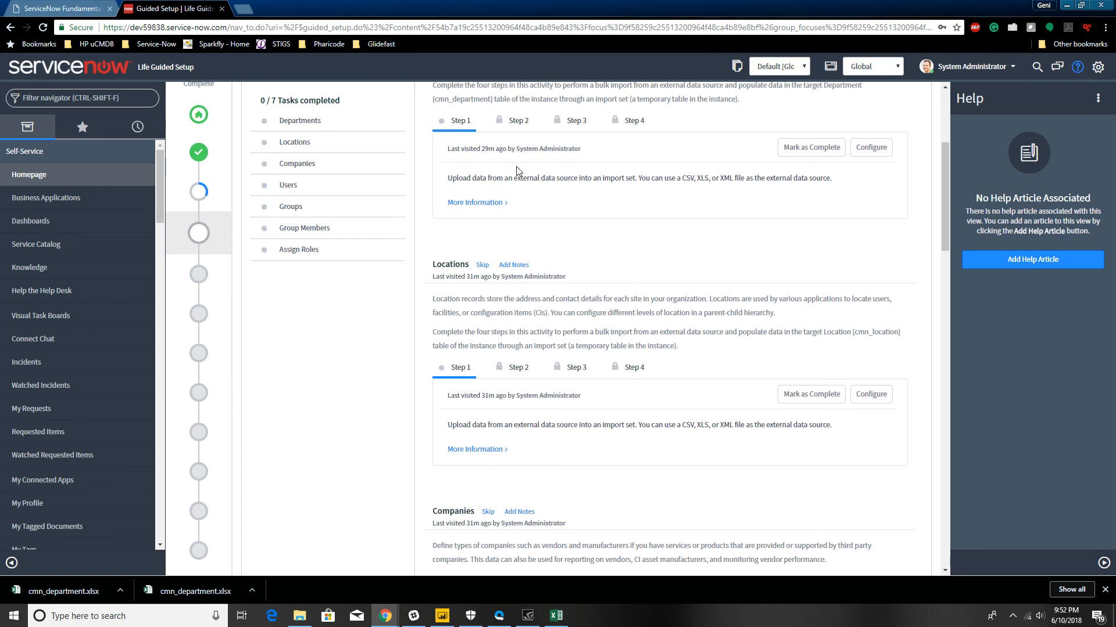
{"action": "scroll", "coordinate": [515, 229], "scroll_direction": "up", "scroll_amount": 2}
{"action": "scroll", "coordinate": [683, 182], "scroll_direction": "down", "scroll_amount": 2}
{"action": "scroll", "coordinate": [796, 308], "scroll_direction": "down", "scroll_amount": 3}
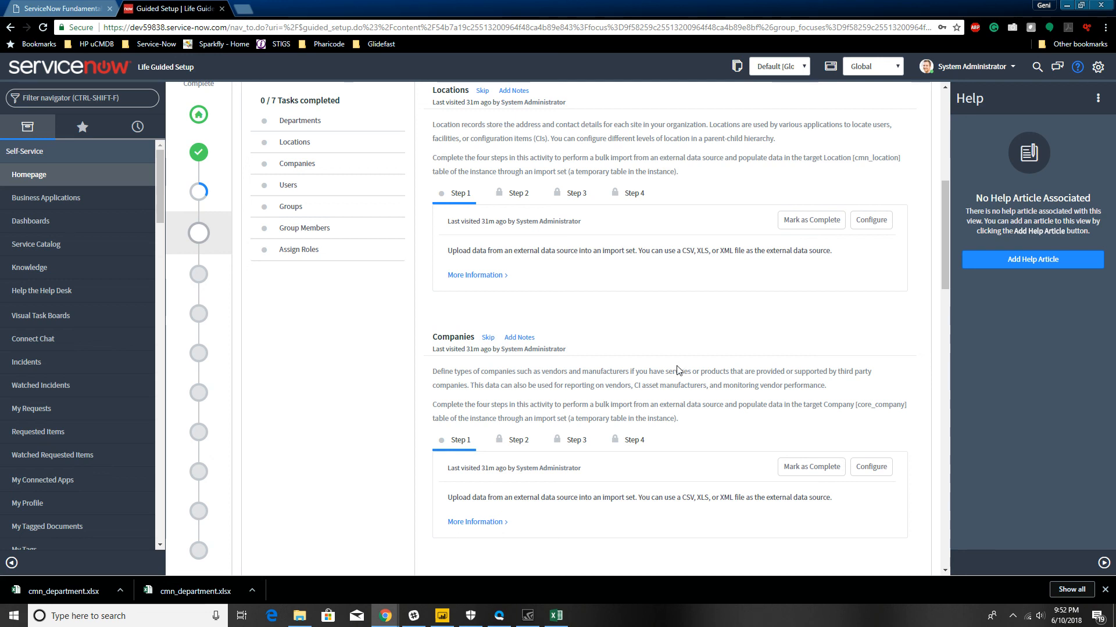
{"action": "scroll", "coordinate": [681, 371], "scroll_direction": "up", "scroll_amount": 2}
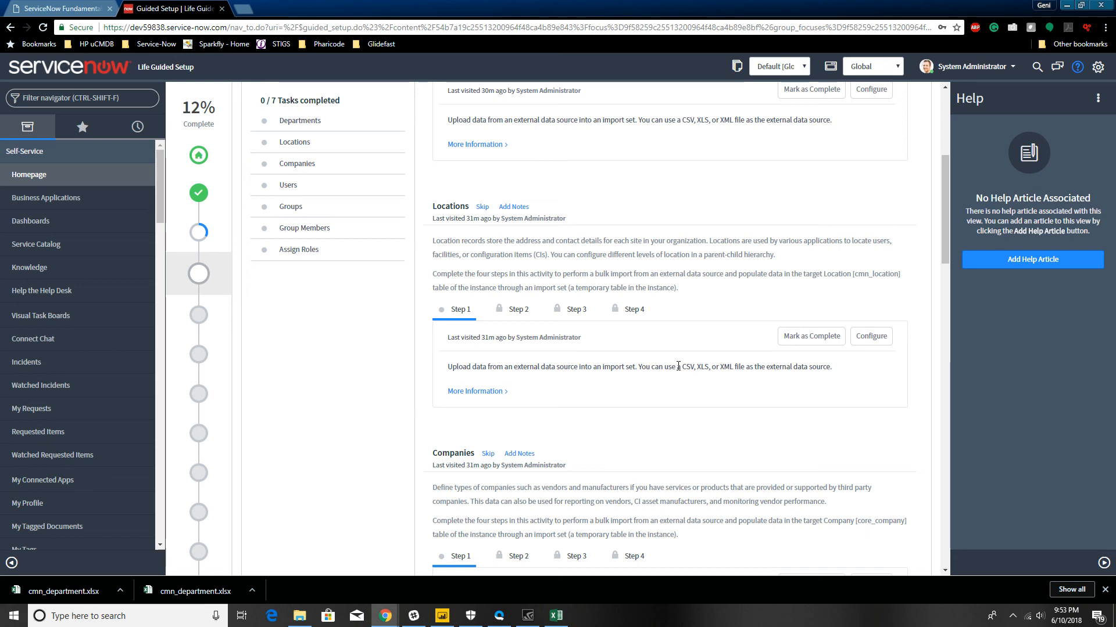
Step: Start a new search in the navigator filter
{"action": "left_click", "coordinate": [92, 99]}
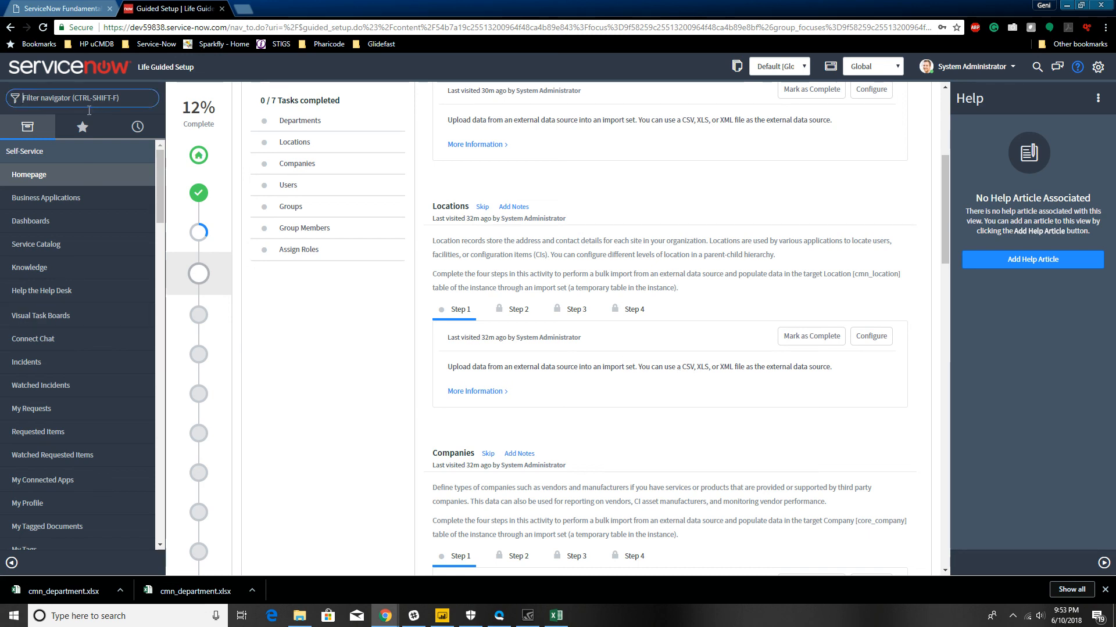